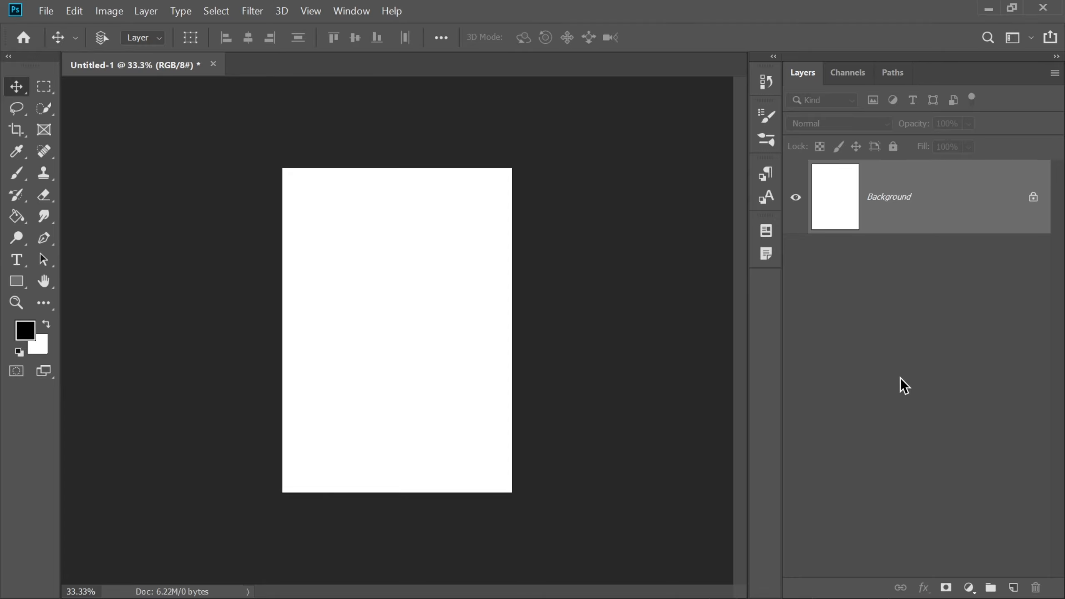
# Step: Add a black (000000) Solid Color fill layer above the white background
pyautogui.click(967, 587)
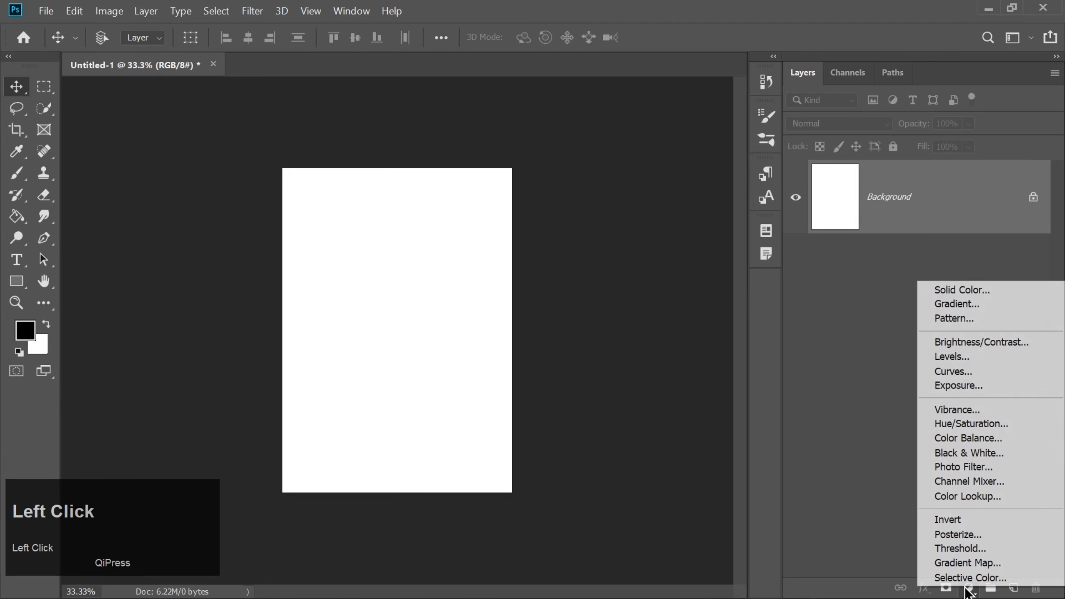
pyautogui.click(967, 290)
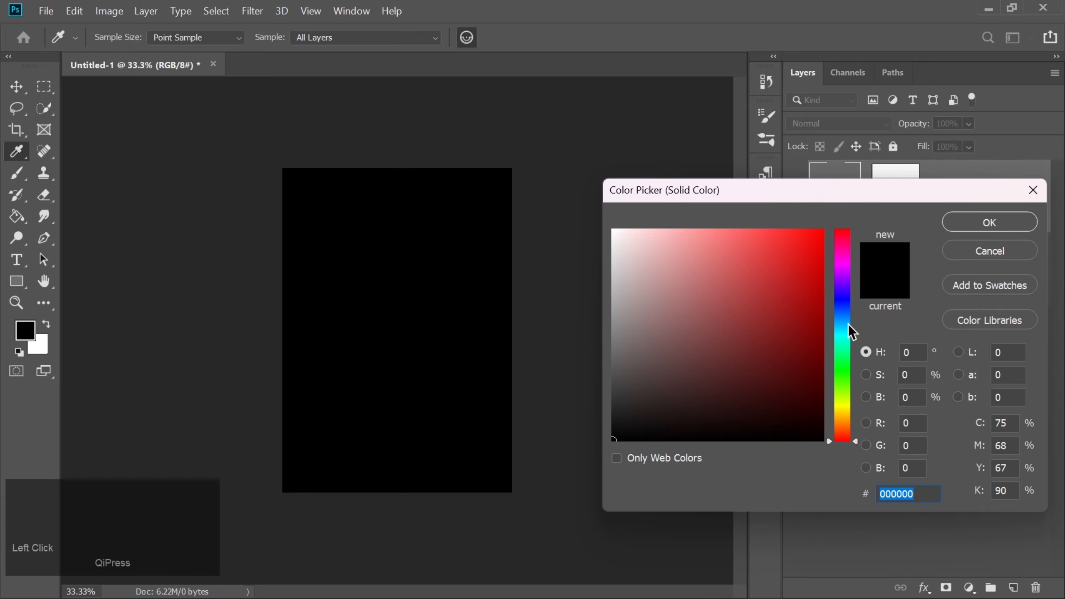
pyautogui.click(965, 222)
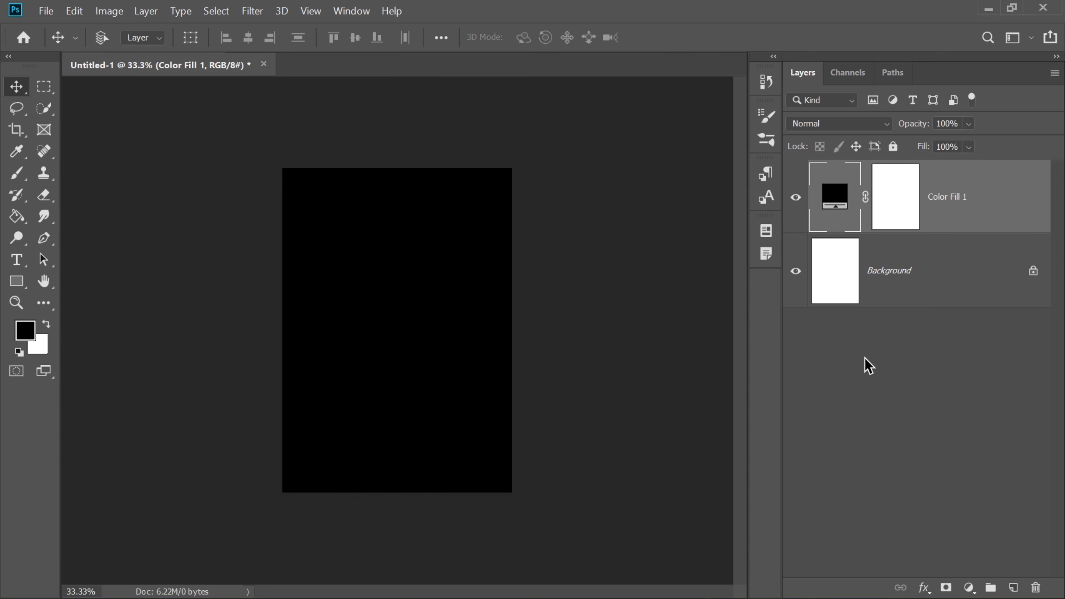
# Step: Create a white letter "z" in Bebas Neue Pro Expanded ExtraBold at 750 pt and move it near the canvas centre
pyautogui.click(17, 262)
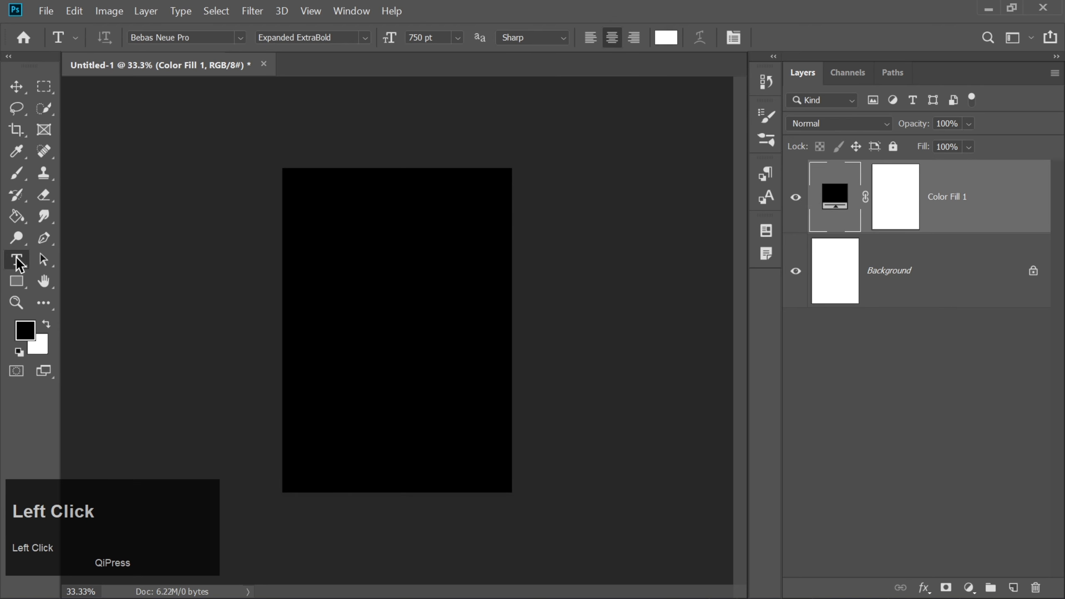
pyautogui.click(334, 326)
pyautogui.write('z')
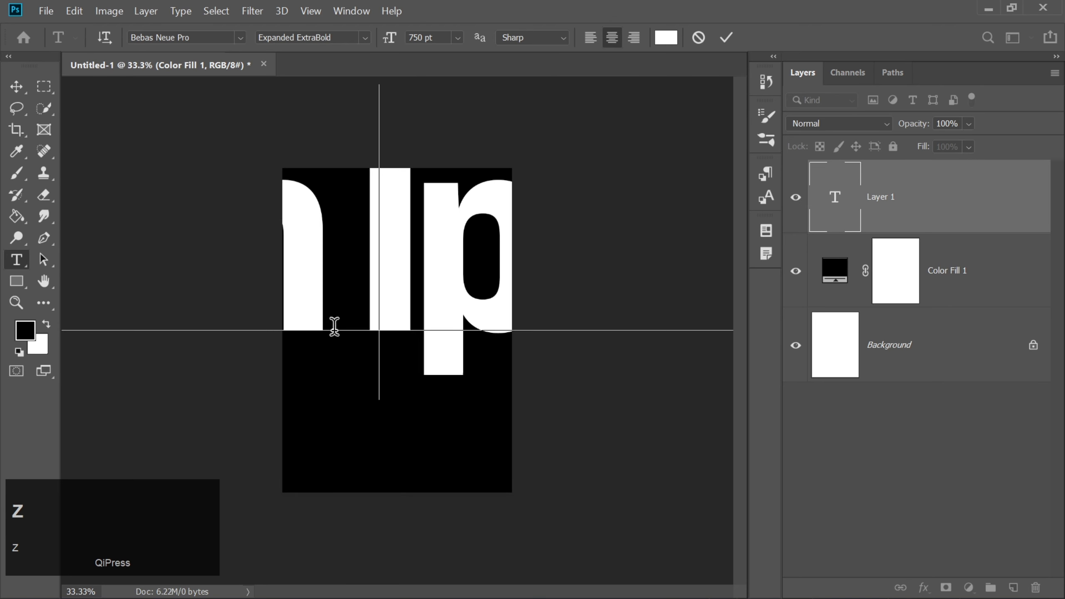
pyautogui.click(728, 39)
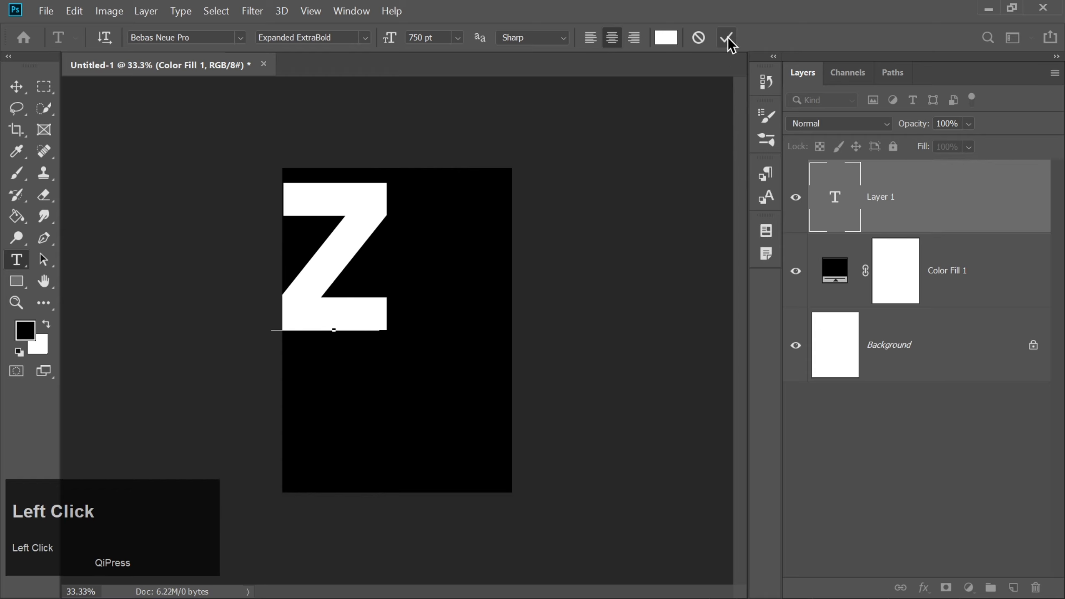
pyautogui.click(21, 89)
pyautogui.moveTo(326, 268); pyautogui.dragTo(367, 342)
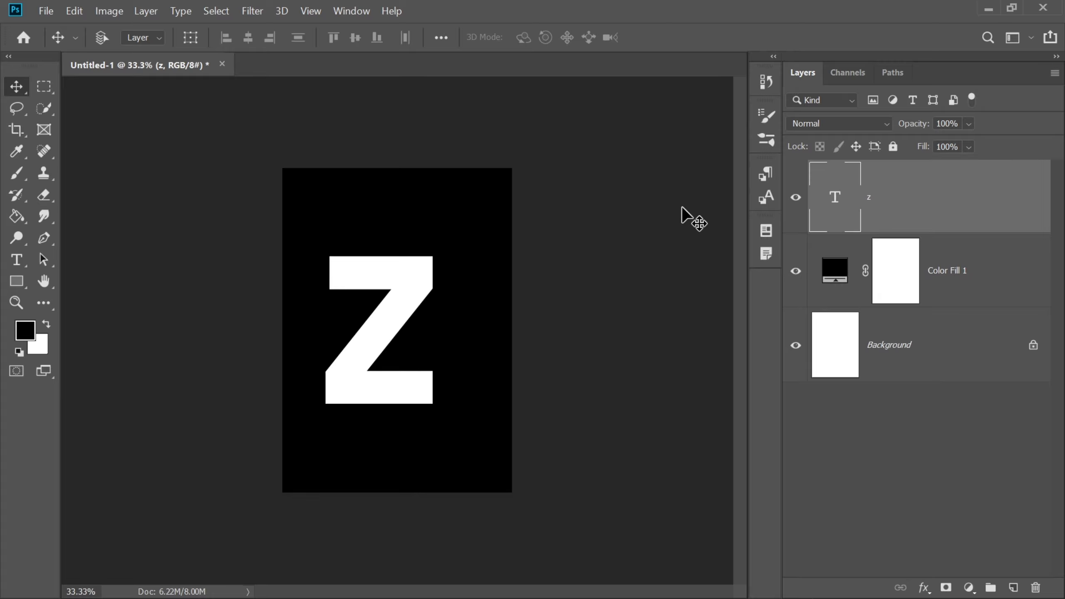
# Step: Hide the z layer and create a separate text layer with the letter "c" at 950 pt
pyautogui.click(795, 198)
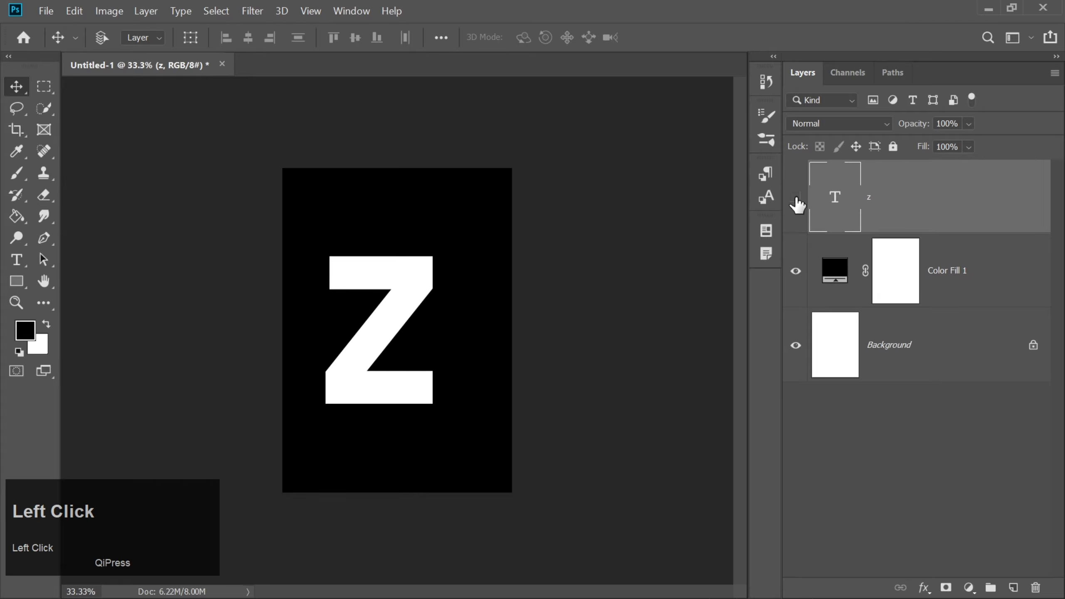
pyautogui.click(16, 259)
pyautogui.click(367, 315)
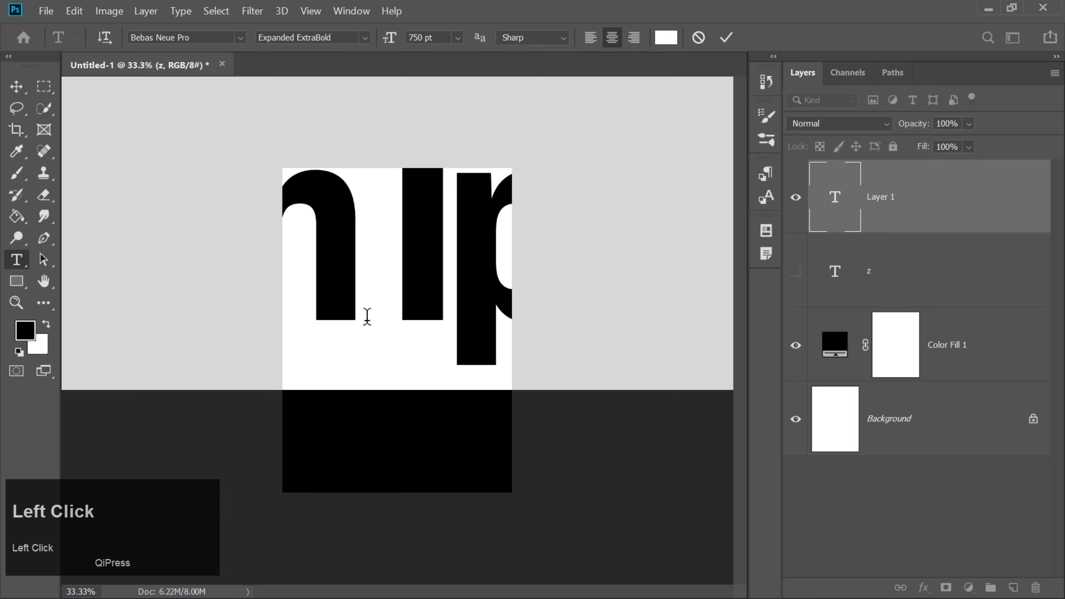
pyautogui.write('c')
pyautogui.hotkey('ctrl', 'a')
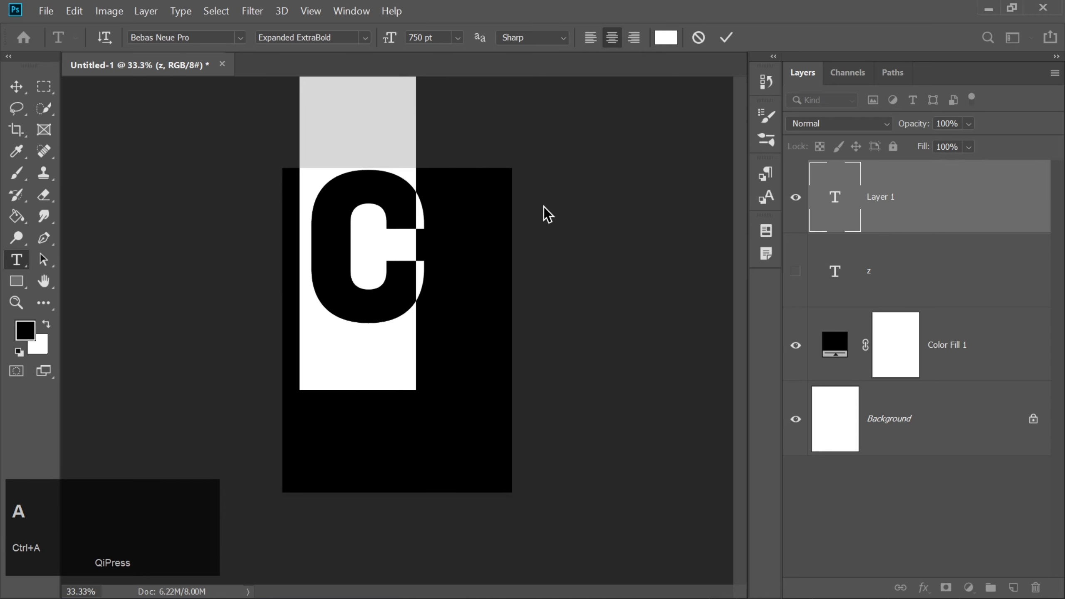
pyautogui.click(403, 39)
pyautogui.moveTo(402, 39); pyautogui.dragTo(374, 40)
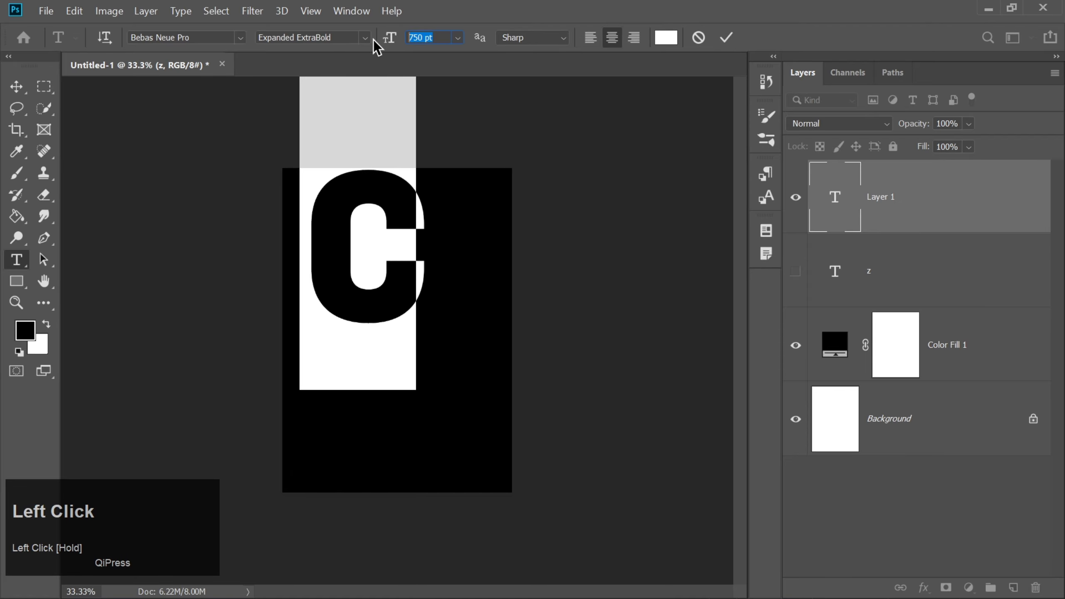
pyautogui.write('950')
pyautogui.press('Return')
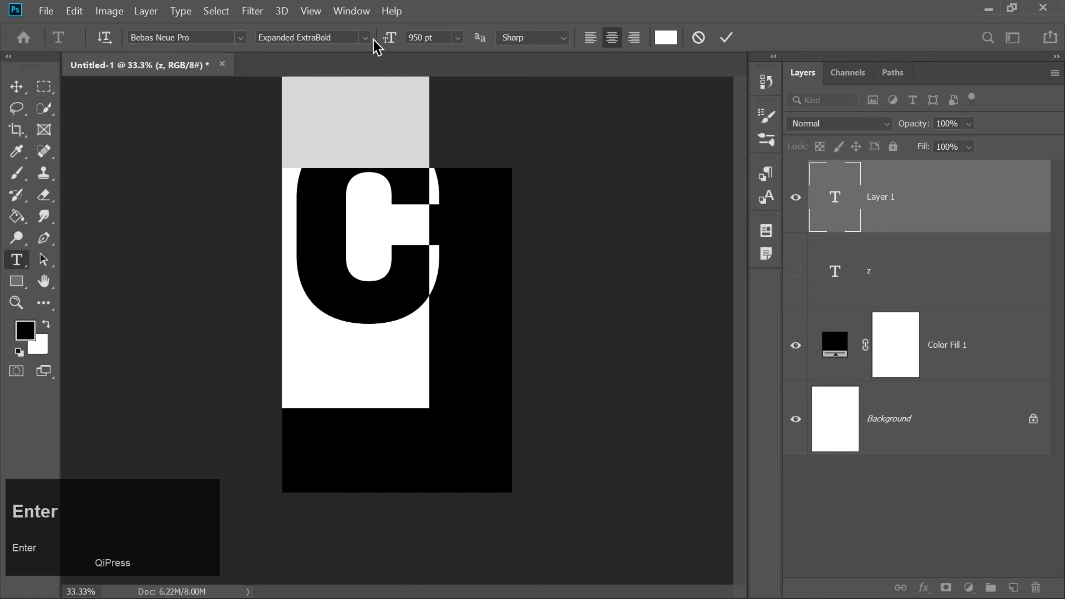
pyautogui.click(726, 37)
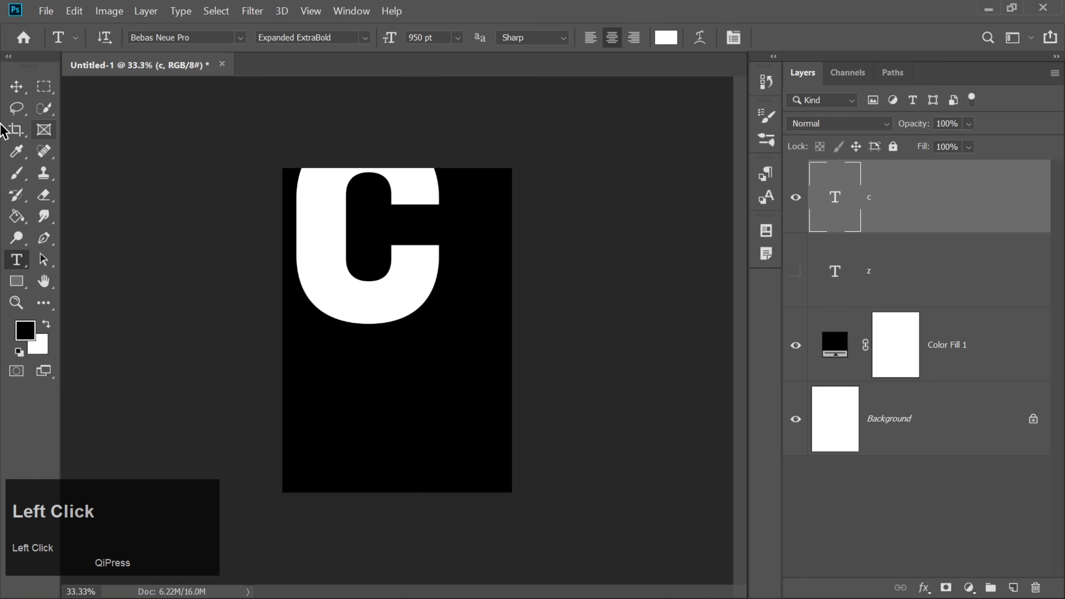
# Step: Move the letter c down to the middle of the canvas and show the z layer again
pyautogui.click(21, 89)
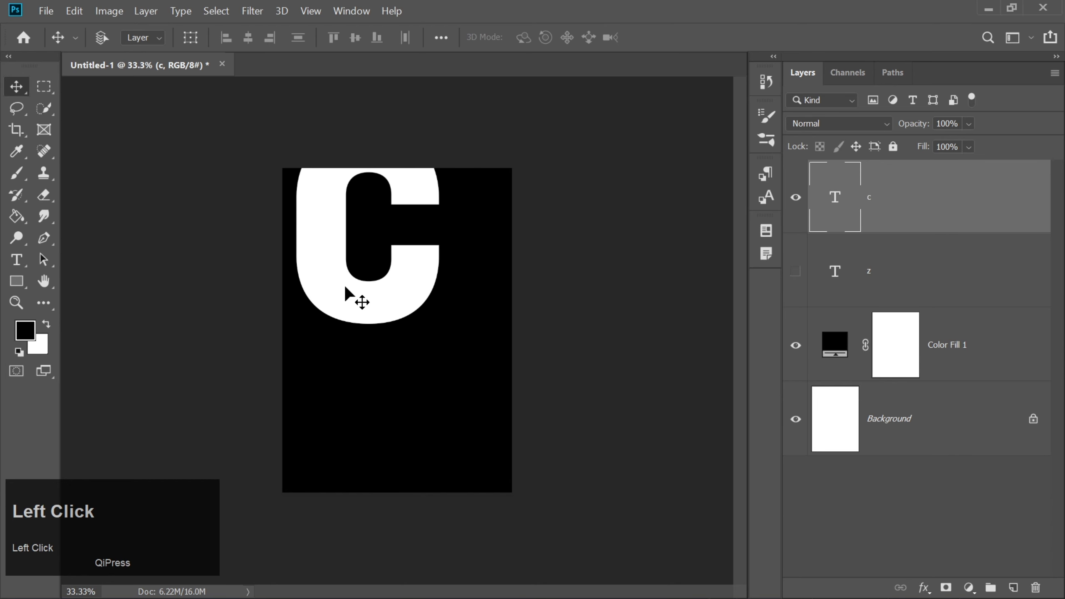
pyautogui.moveTo(349, 296); pyautogui.dragTo(385, 396)
pyautogui.click(796, 278)
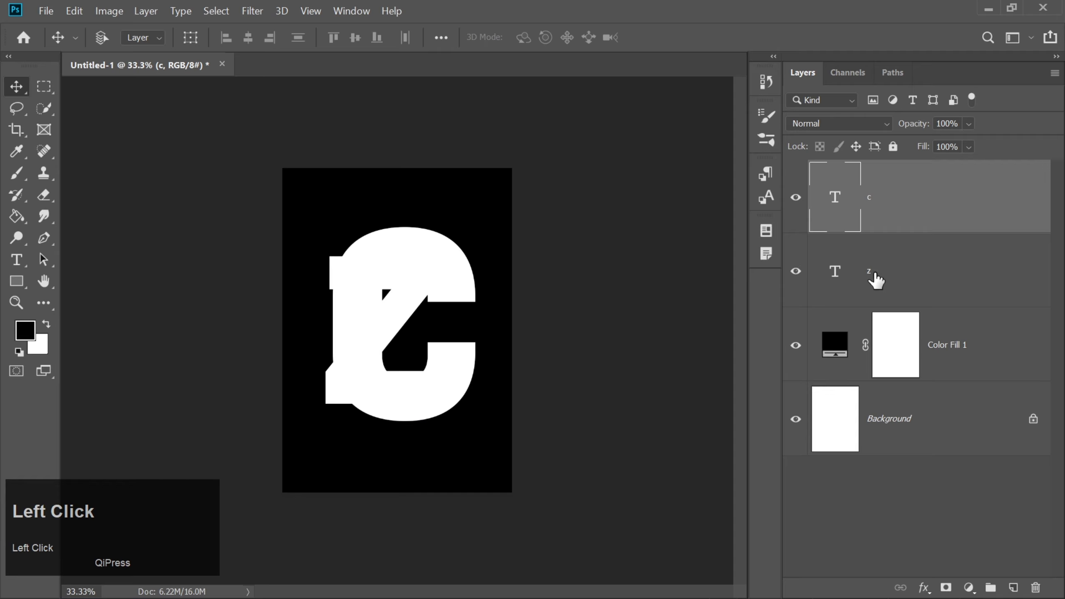
# Step: Nudge the letter z to the left so it extends further out from behind the c
pyautogui.click(874, 281)
pyautogui.press('Left')
pyautogui.press('Left')
pyautogui.press('Left')
pyautogui.press('Left')
pyautogui.press('Left')
pyautogui.press('Left')
pyautogui.press('Left')
pyautogui.press('Left')
pyautogui.press('Left')
pyautogui.press('Left')
pyautogui.press('Left')
pyautogui.press('Left')
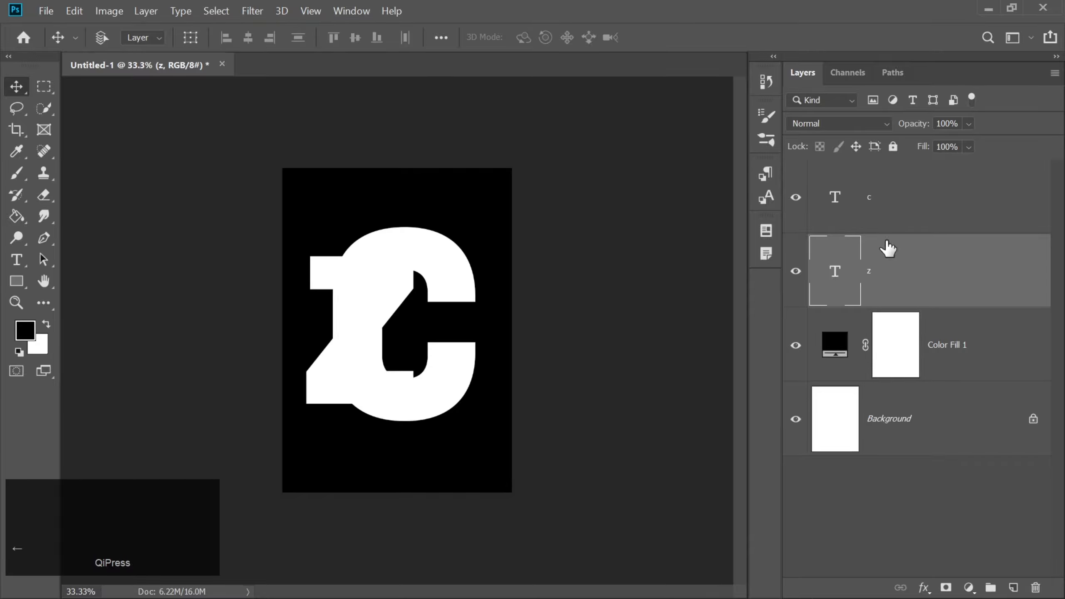
# Step: Nudge the letter c to the right so it overlaps only the right part of the z
pyautogui.click(891, 214)
pyautogui.press('Right')
pyautogui.press('Right')
pyautogui.press('Right')
pyautogui.press('Right')
pyautogui.press('Right')
pyautogui.press('Right')
pyautogui.press('Right')
pyautogui.press('Right')
pyautogui.press('Right')
pyautogui.press('Right')
pyautogui.press('Right')
pyautogui.press('Right')
pyautogui.press('Right')
pyautogui.press('Right')
pyautogui.press('Right')
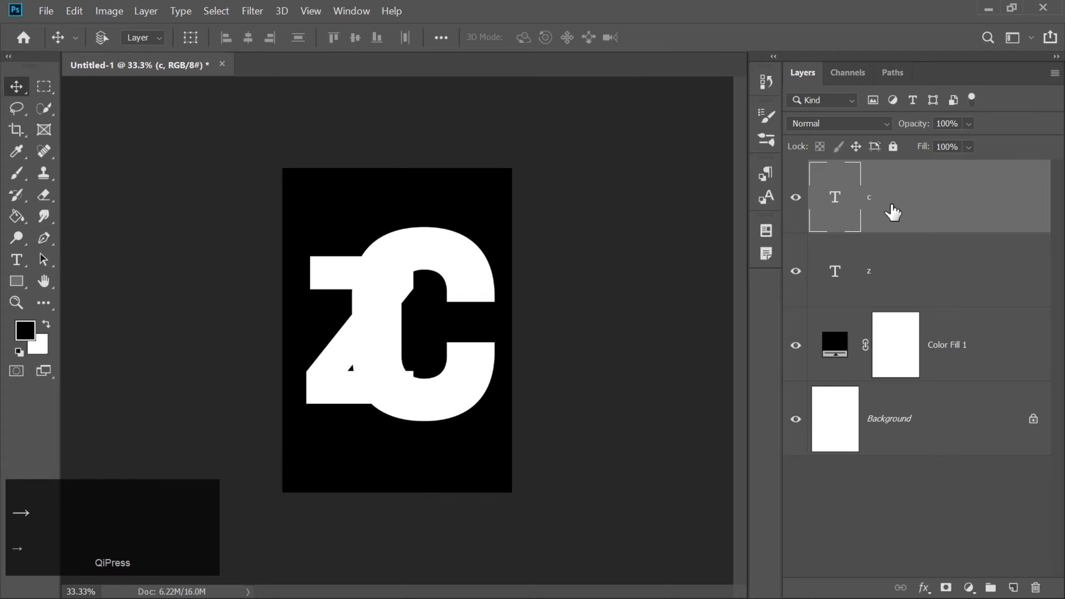
pyautogui.press('Left')
pyautogui.press('Left')
pyautogui.press('Left')
# Step: Nudge the z layer slightly right to close the small gap between the z and the c
pyautogui.click(894, 287)
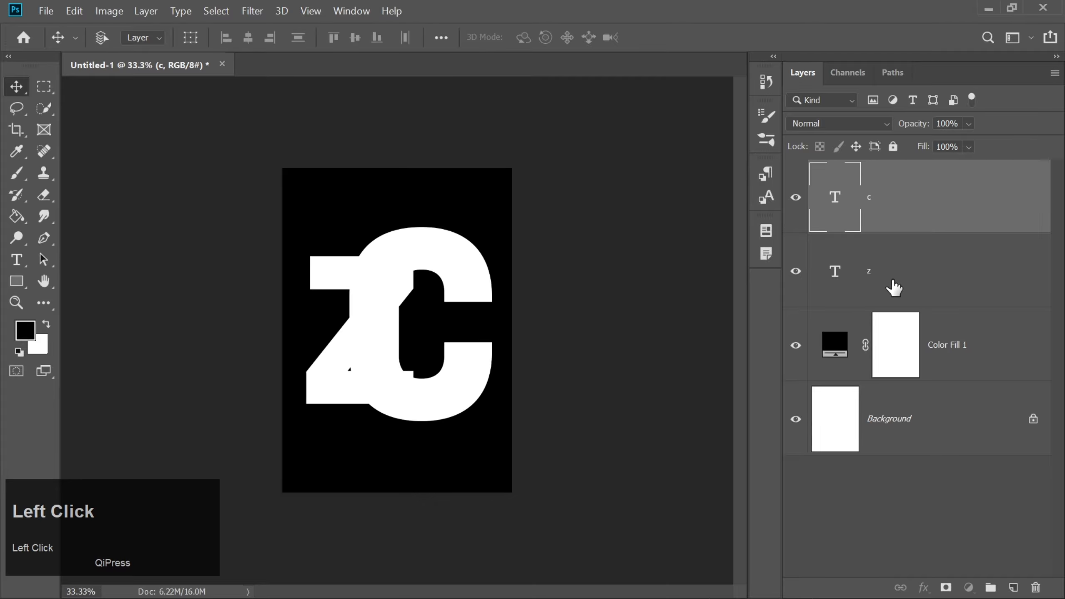
pyautogui.press('Right')
pyautogui.press('Right')
pyautogui.press('Right')
pyautogui.press('Right')
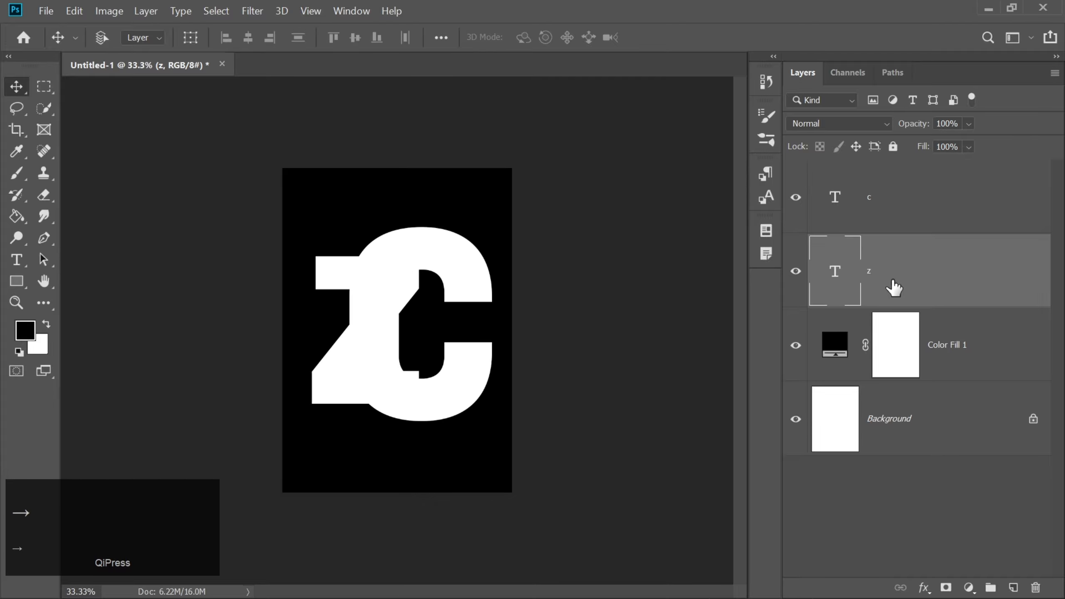
pyautogui.press('Left')
pyautogui.press('Left')
# Step: Nudge the c layer slightly left to tighten its overlap with the z
pyautogui.click(904, 197)
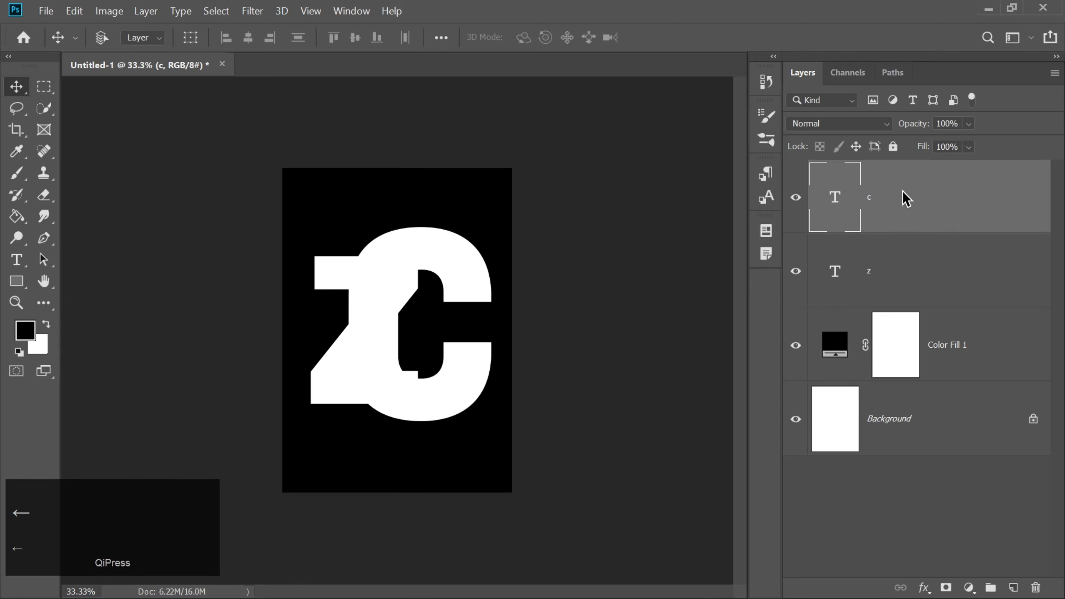
pyautogui.press('Left')
pyautogui.press('Left')
pyautogui.press('Left')
pyautogui.press('Left')
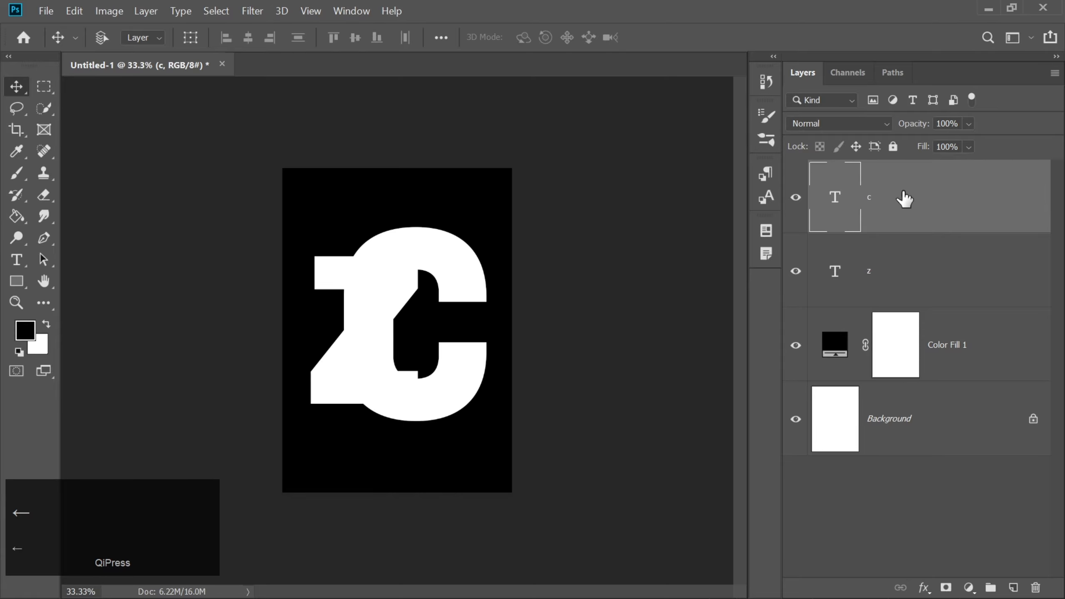
pyautogui.press('Right')
pyautogui.press('Right')
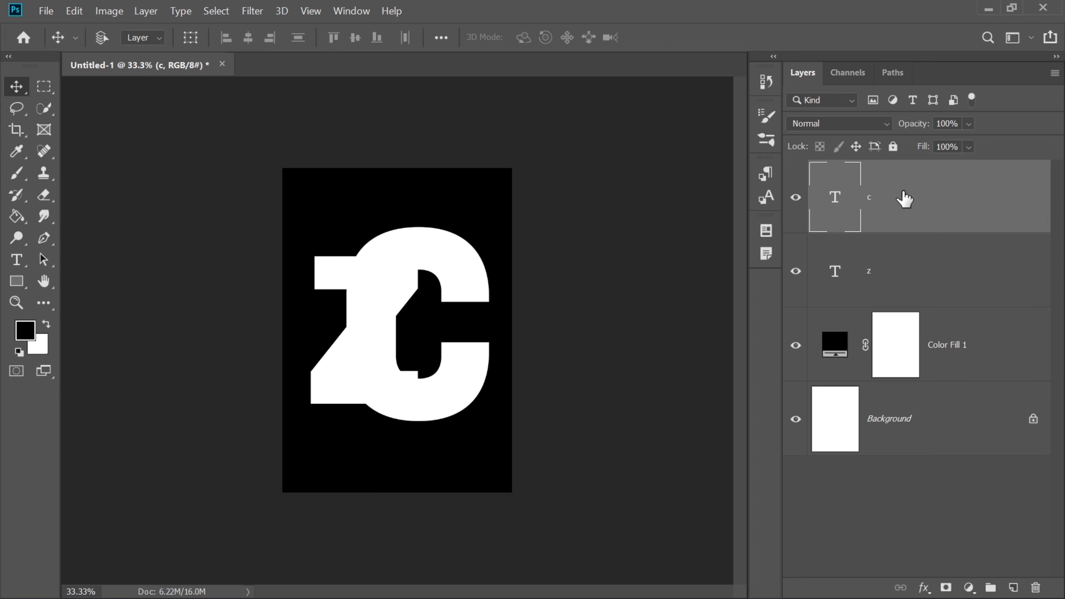
# Step: Shift the z layer a few more pixels to the right, further under the c
pyautogui.click(902, 273)
pyautogui.press('Right')
pyautogui.press('Right')
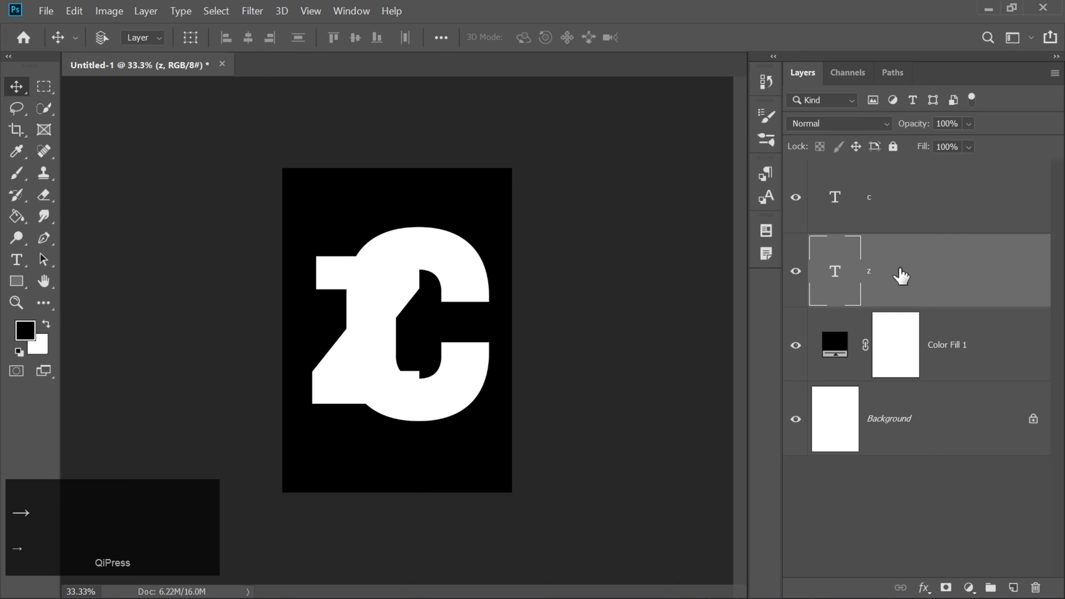
pyautogui.press('Right')
pyautogui.press('Right')
# Step: Fine-tune the c layer's horizontal position over the z with small nudges right and left
pyautogui.click(909, 210)
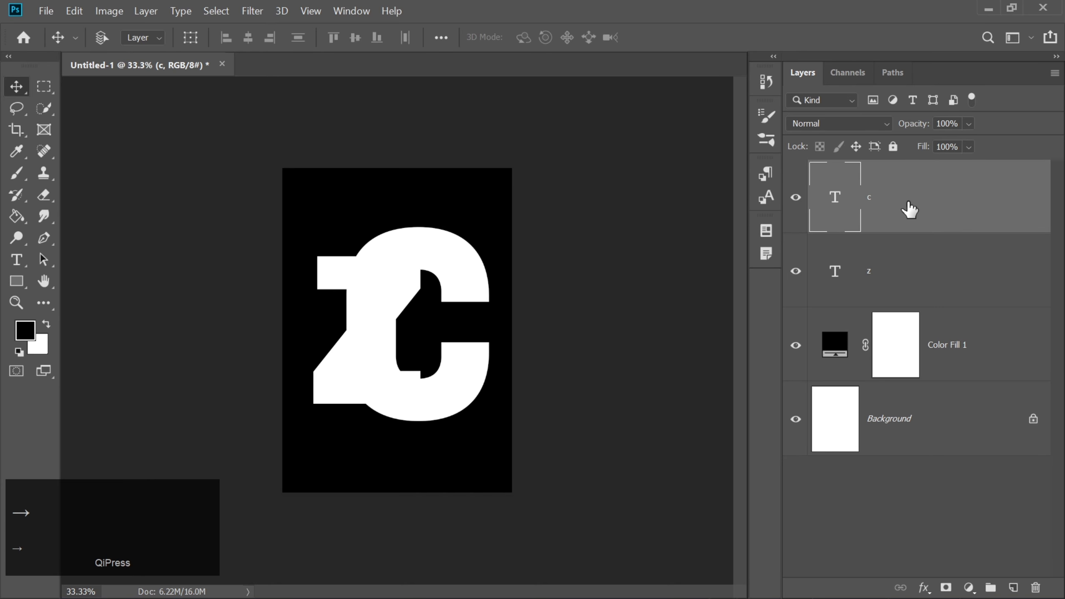
pyautogui.press('Right')
pyautogui.press('Right')
pyautogui.press('Right')
pyautogui.press('Right')
pyautogui.press('Right')
pyautogui.press('Right')
pyautogui.press('Right')
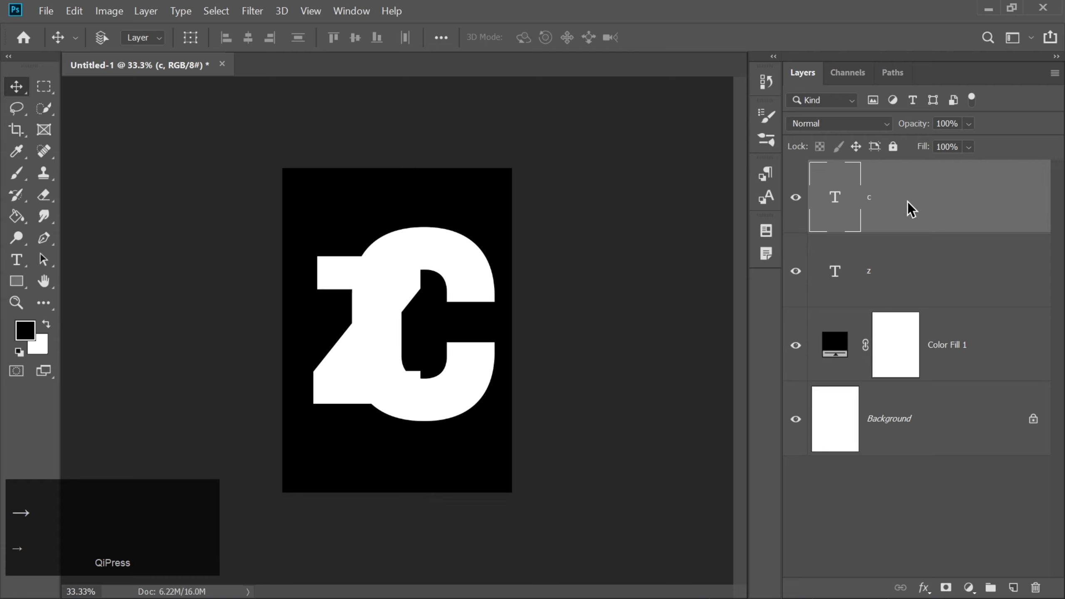
pyautogui.press('Left')
pyautogui.press('Left')
pyautogui.press('Left')
pyautogui.press('Left')
pyautogui.press('Left')
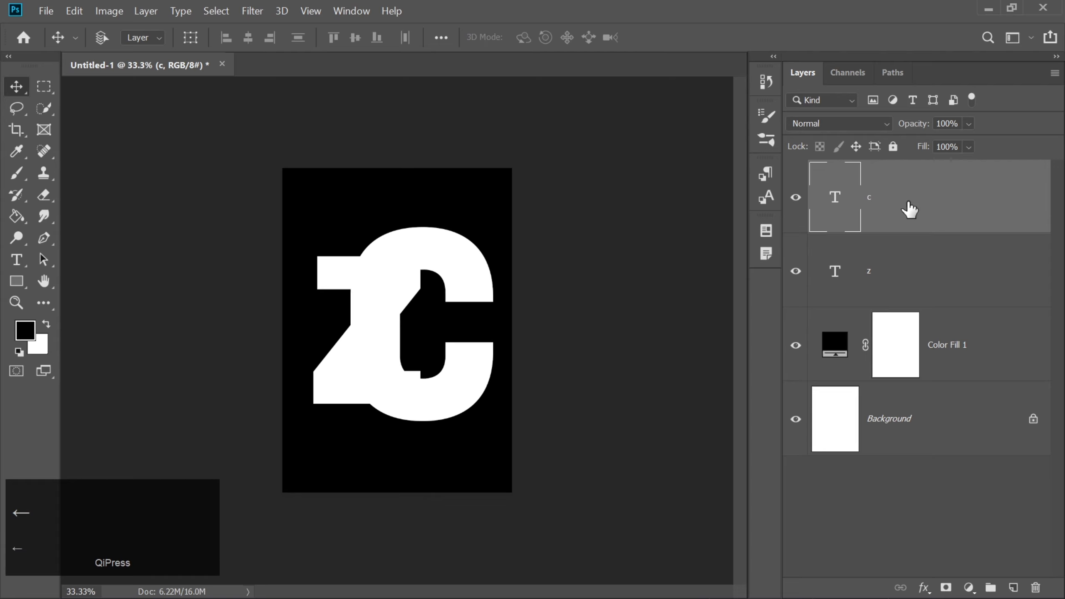
pyautogui.press('Left')
pyautogui.press('Left')
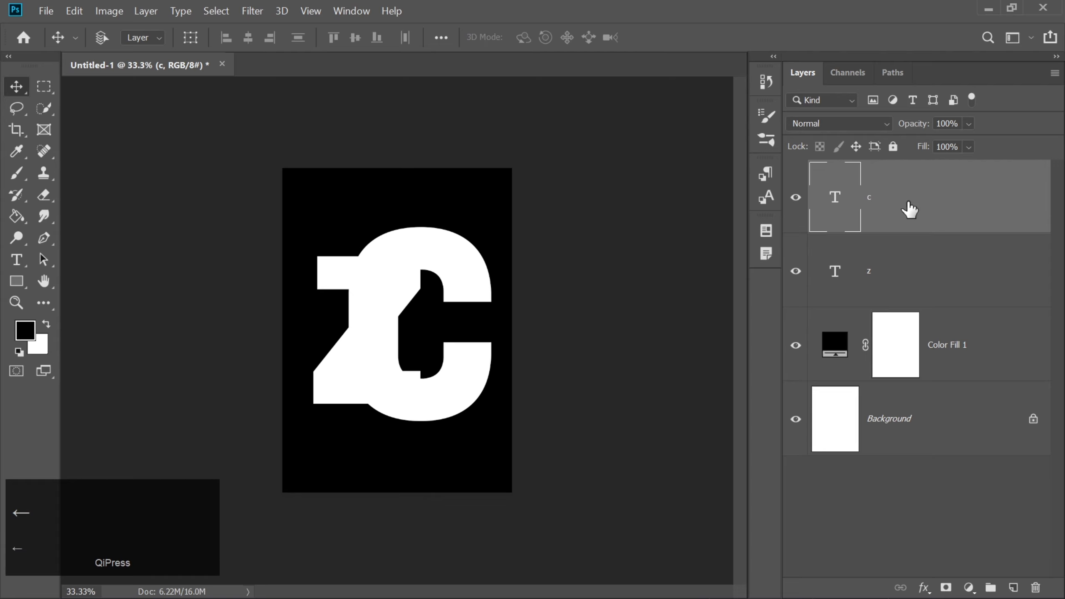
pyautogui.press('Right')
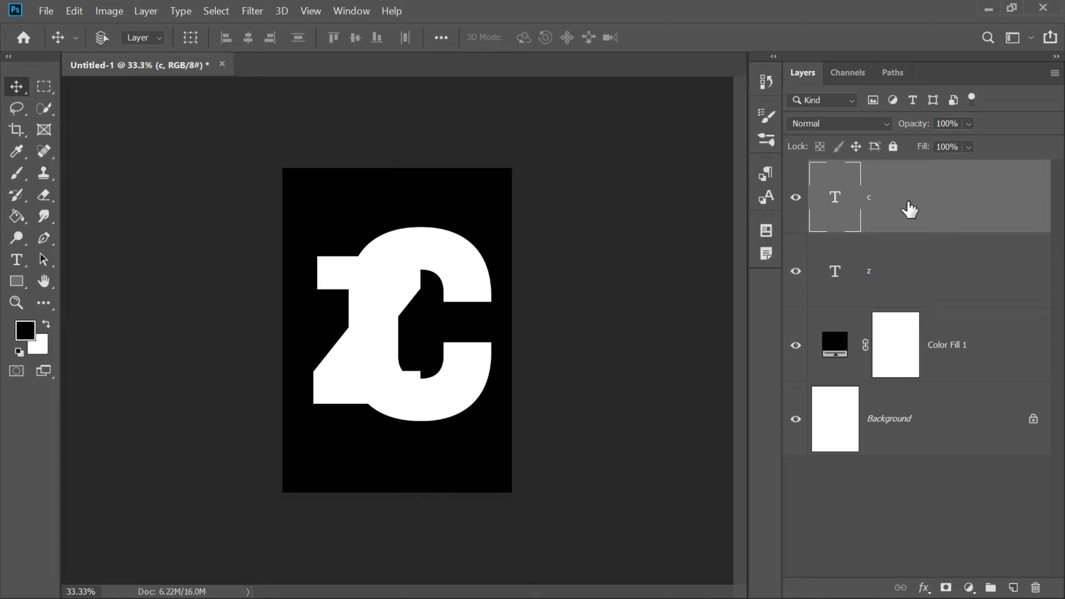
# Step: Hide the c layer and mask the z layer with a full-height rectangular selection that keeps only the left half of the letter
pyautogui.click(795, 197)
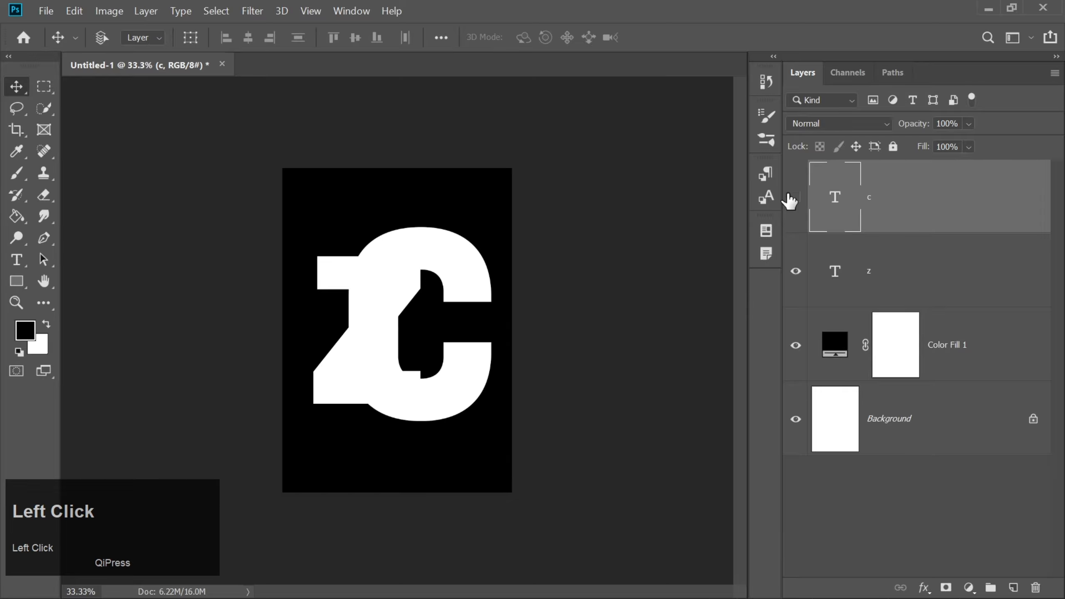
pyautogui.click(909, 284)
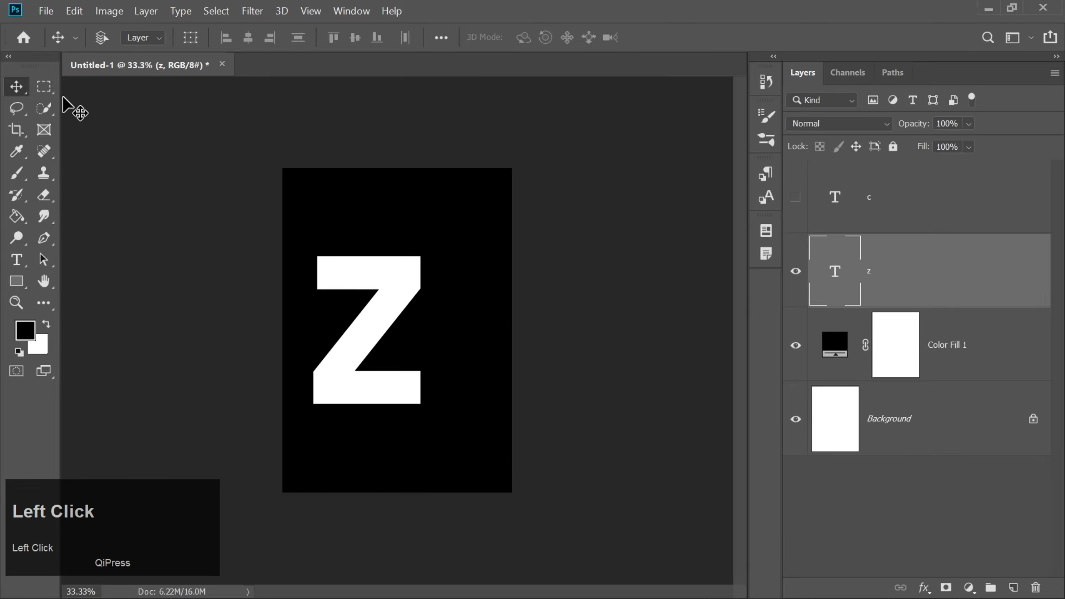
pyautogui.click(46, 89)
pyautogui.moveTo(261, 148); pyautogui.dragTo(369, 512)
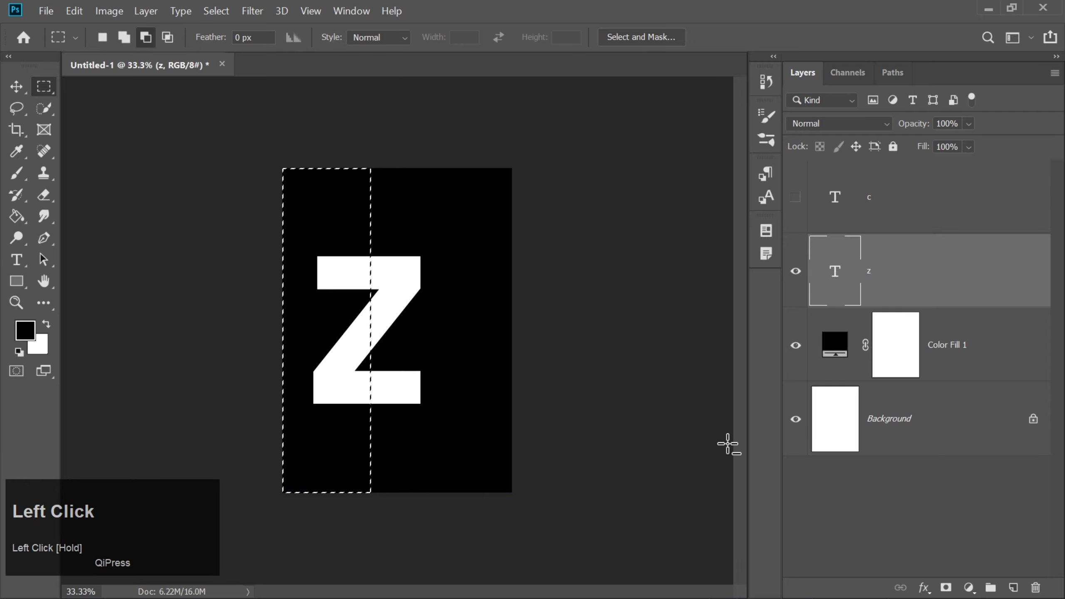
pyautogui.click(946, 587)
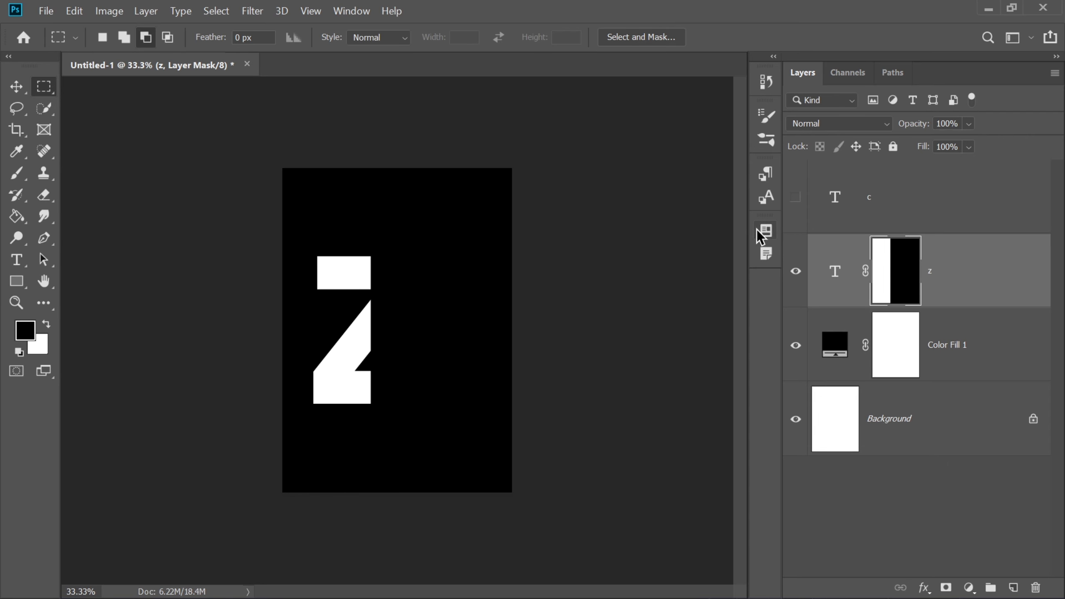
# Step: Show the c layer and mask it with the inverse of the z layer's mask selection
pyautogui.click(796, 197)
pyautogui.click(904, 196)
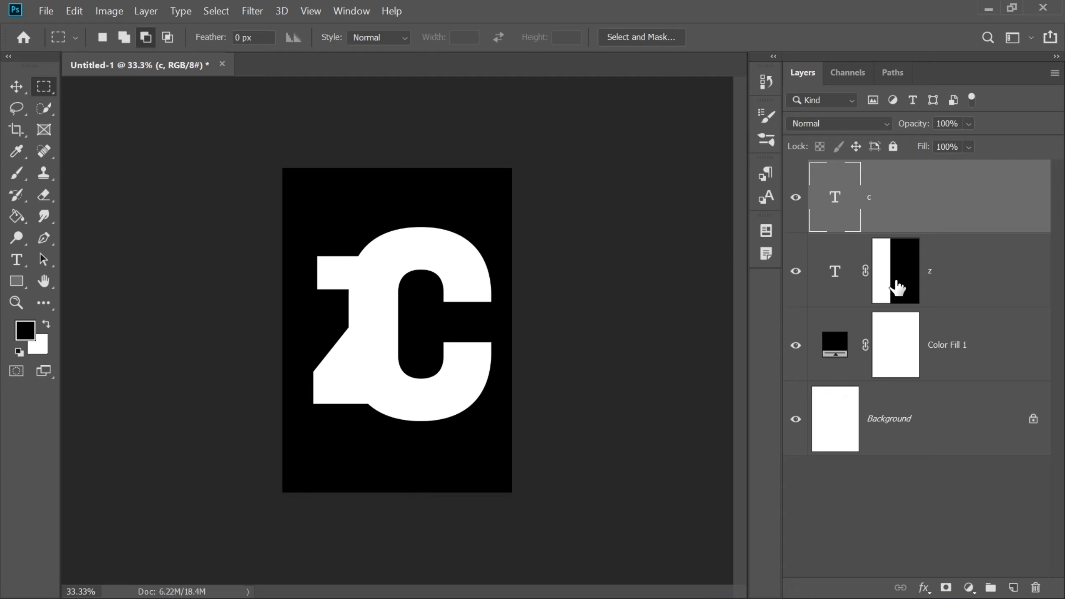
pyautogui.keyDown('ctrl'); pyautogui.click(896, 288); pyautogui.keyUp('ctrl')
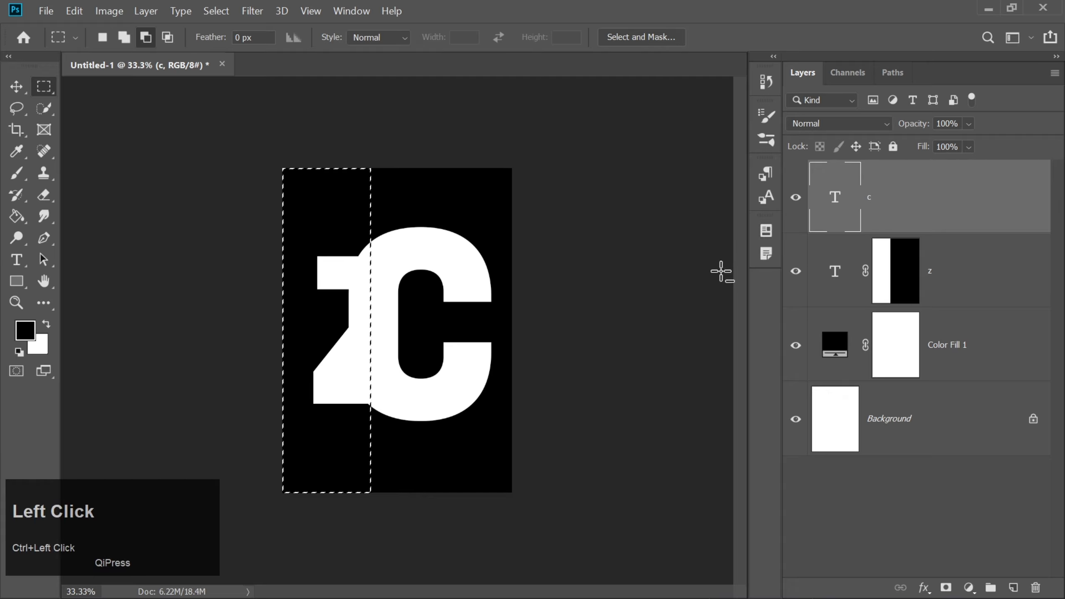
pyautogui.rightClick(329, 215)
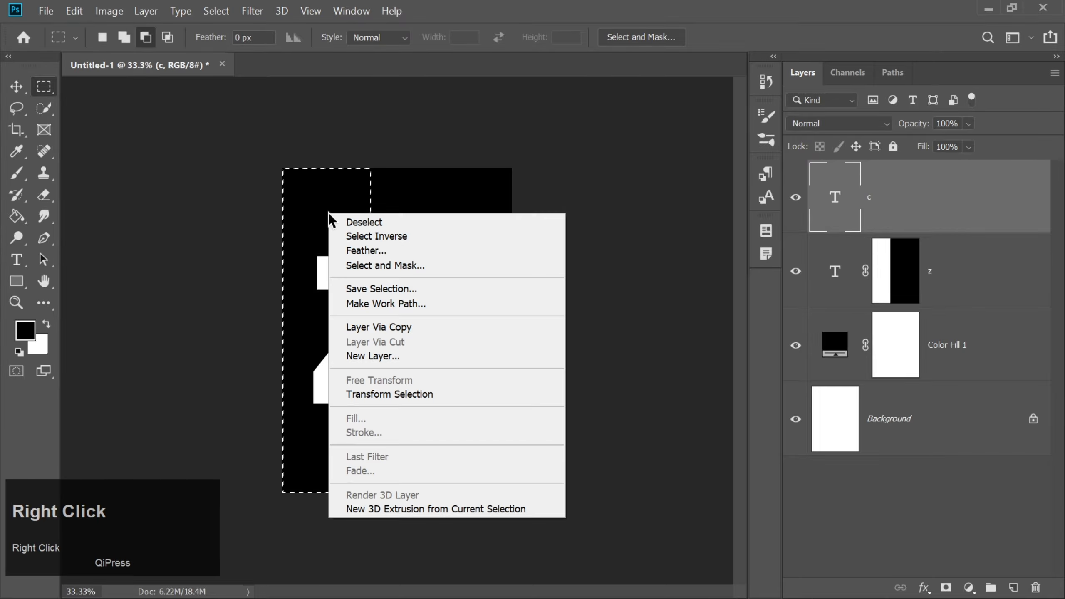
pyautogui.click(339, 237)
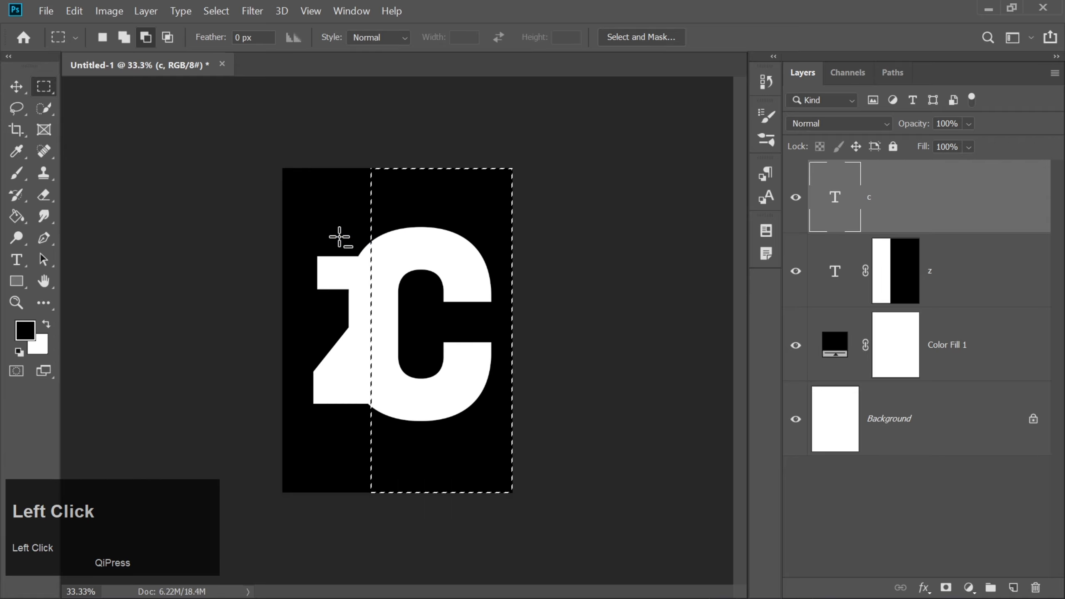
pyautogui.click(945, 588)
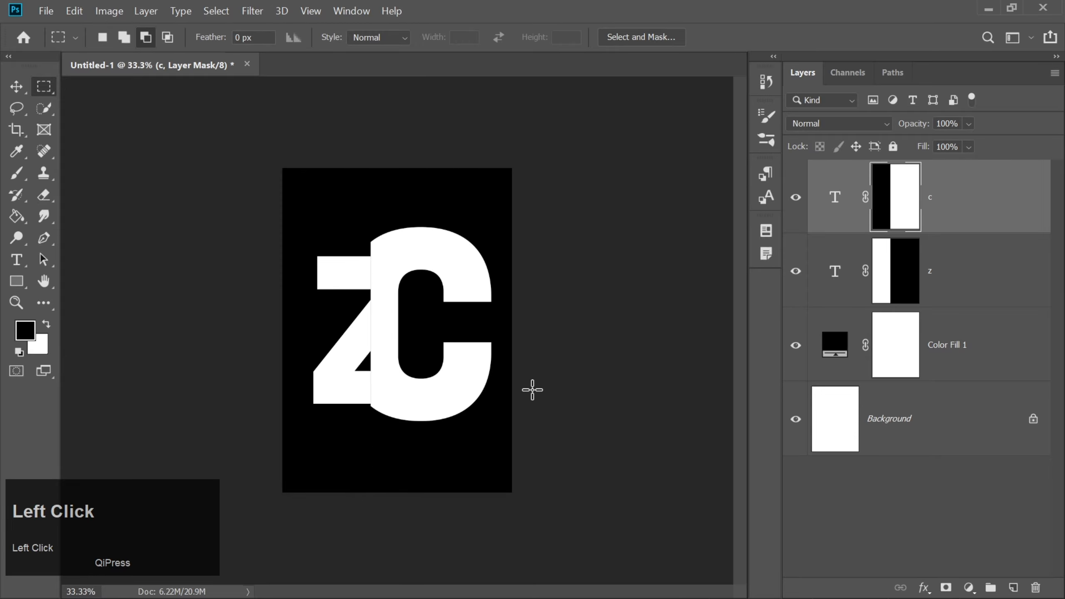
# Step: Convert the masked z layer to a smart object
pyautogui.click(17, 87)
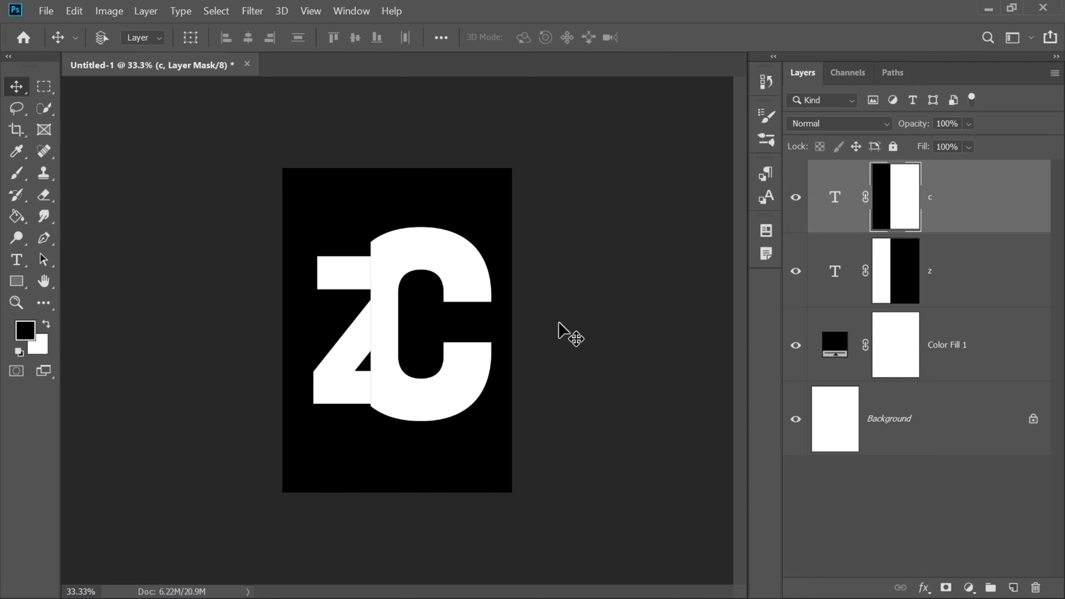
pyautogui.rightClick(967, 270)
pyautogui.click(811, 216)
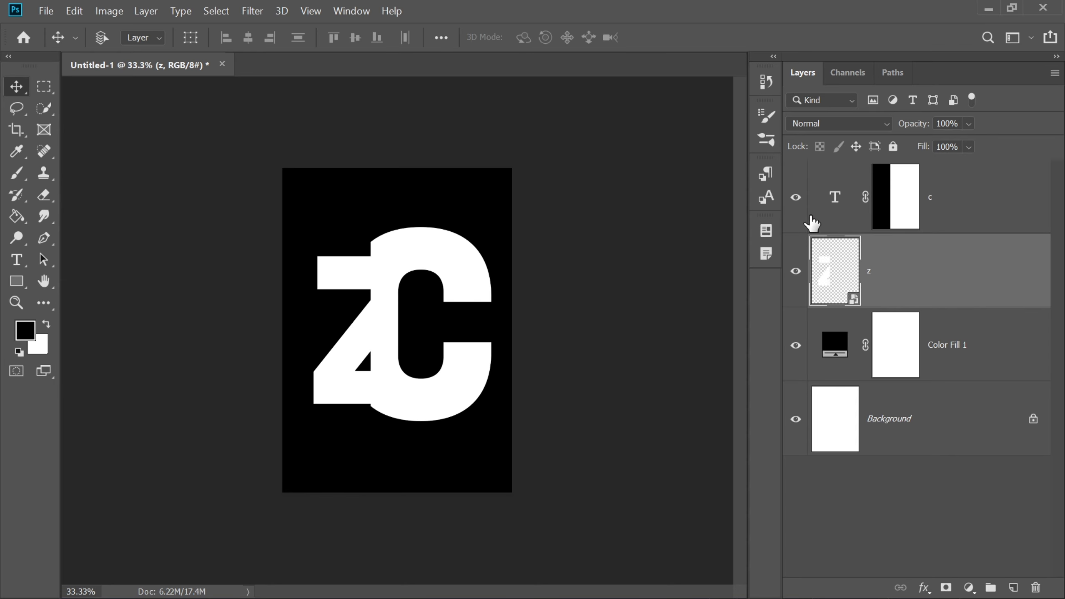
# Step: Add a new layer above z and paint a straight, soft black vertical shadow along the c's cut edge with a 300 px brush
pyautogui.click(1013, 584)
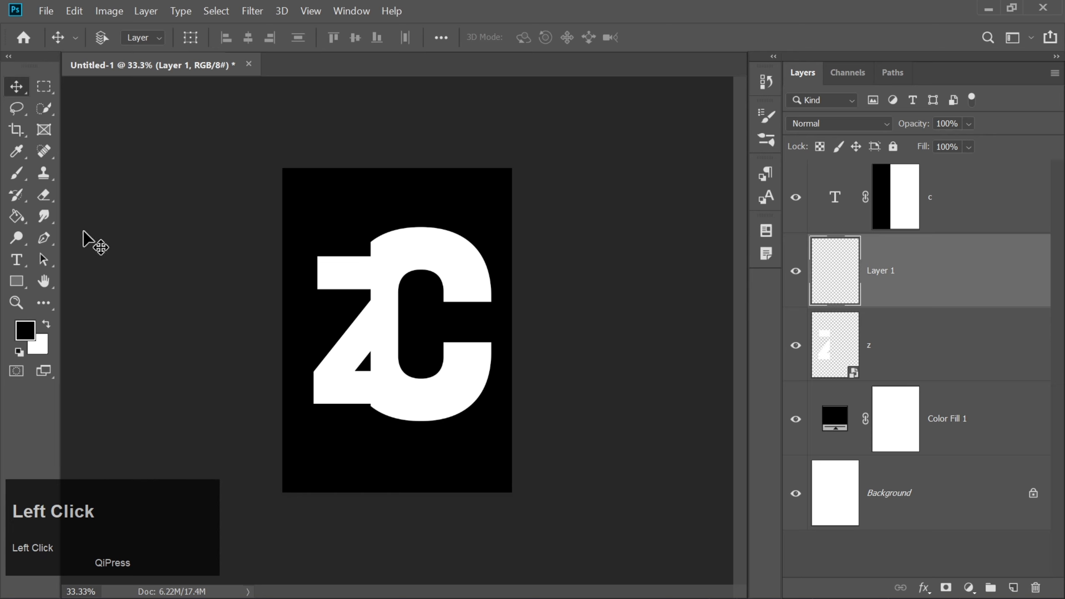
pyautogui.click(18, 176)
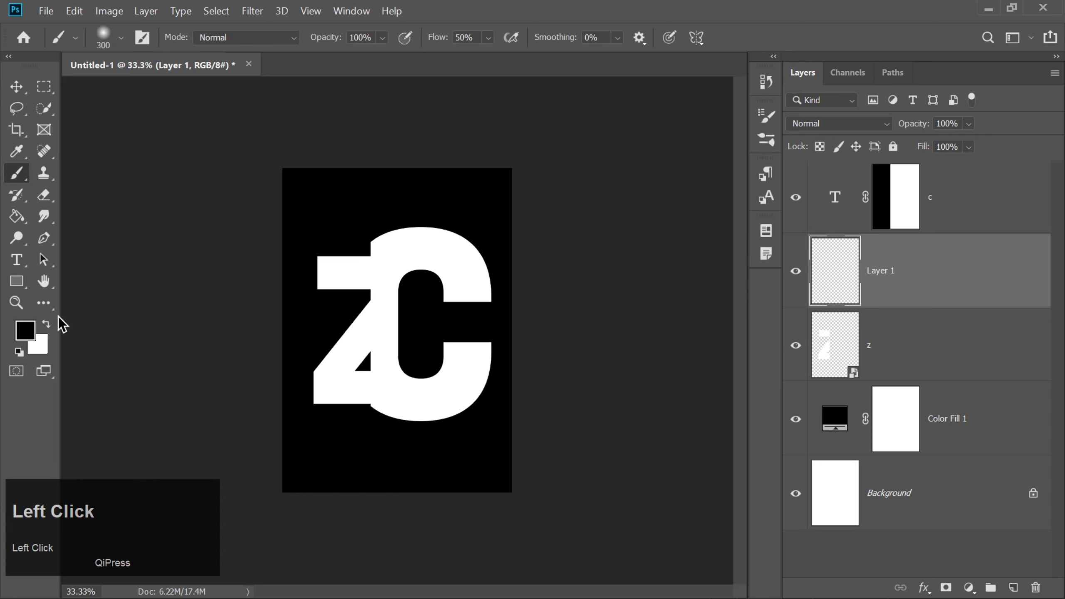
pyautogui.click(379, 257)
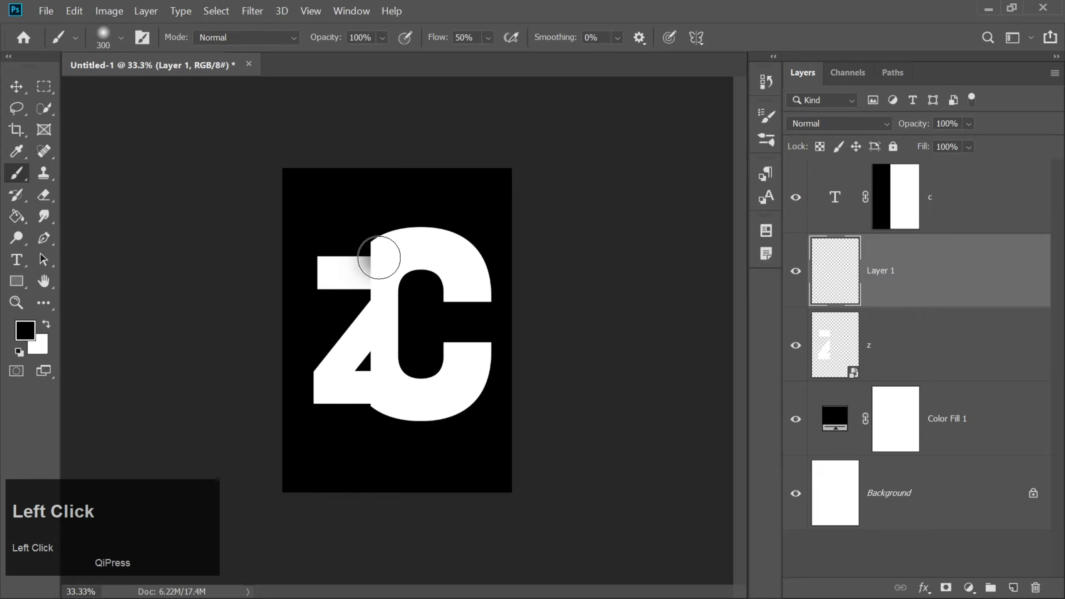
pyautogui.keyDown('shift'); pyautogui.click(374, 406); pyautogui.keyUp('shift')
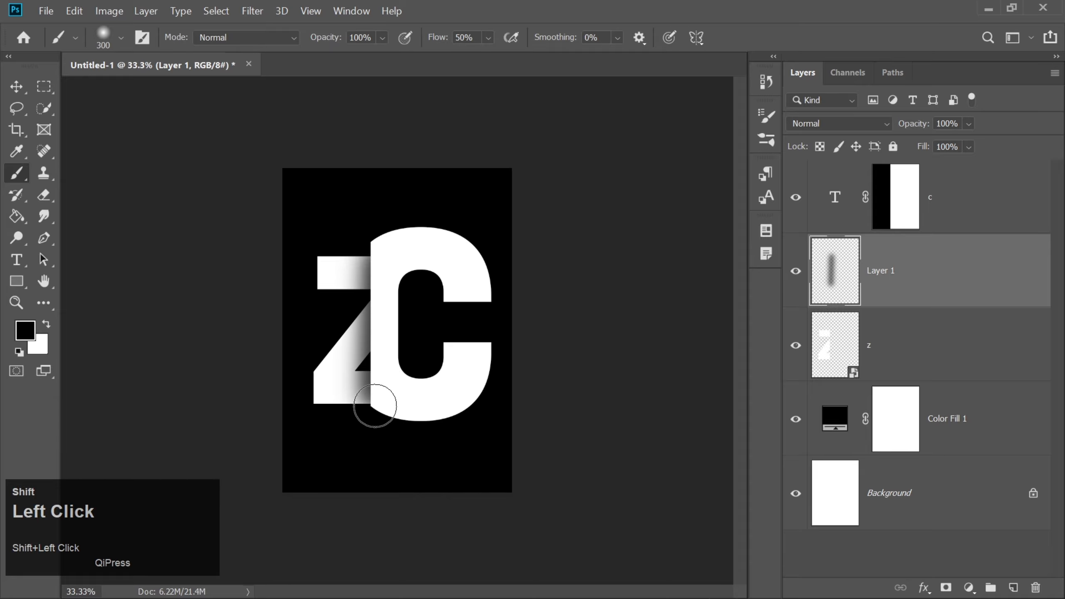
# Step: Nudge the painted shadow slightly right under the c and clip the shadow layer to the z layer
pyautogui.click(16, 87)
pyautogui.press('Right')
pyautogui.press('Right')
pyautogui.press('Right')
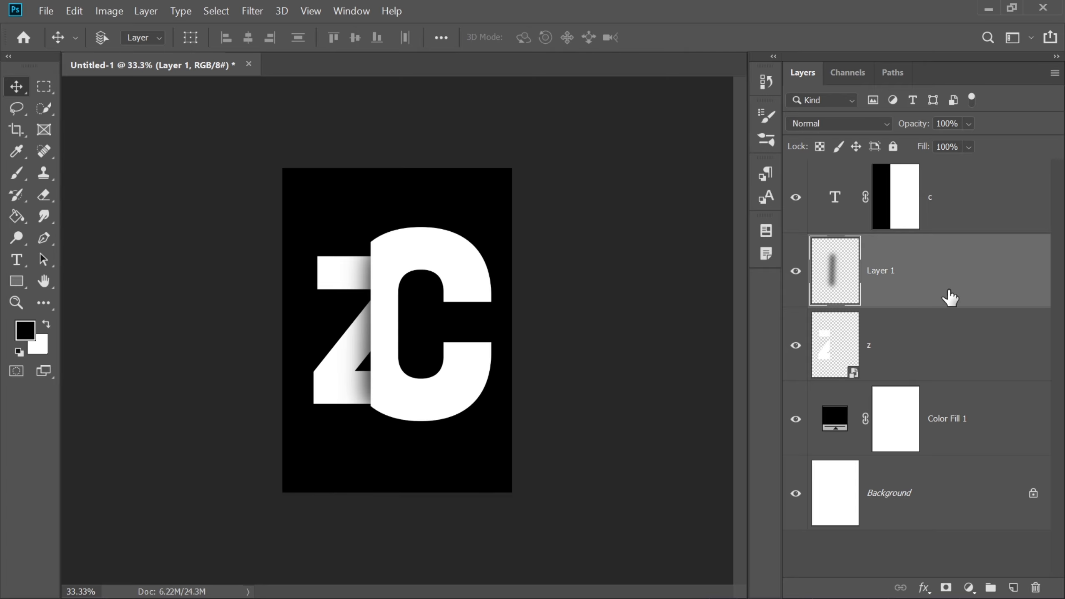
pyautogui.rightClick(979, 293)
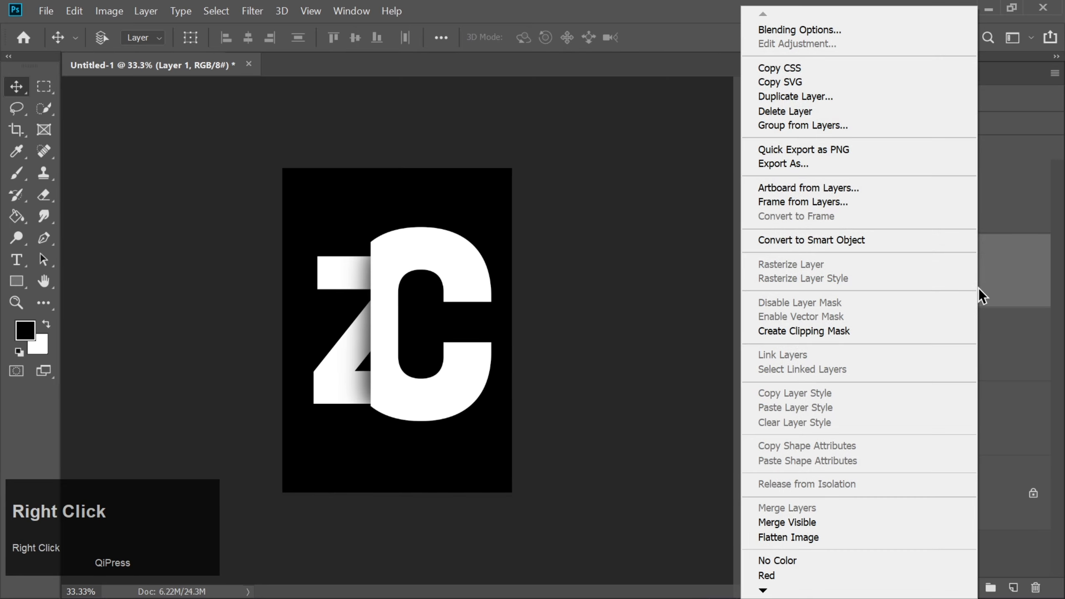
pyautogui.click(794, 331)
pyautogui.press('Right')
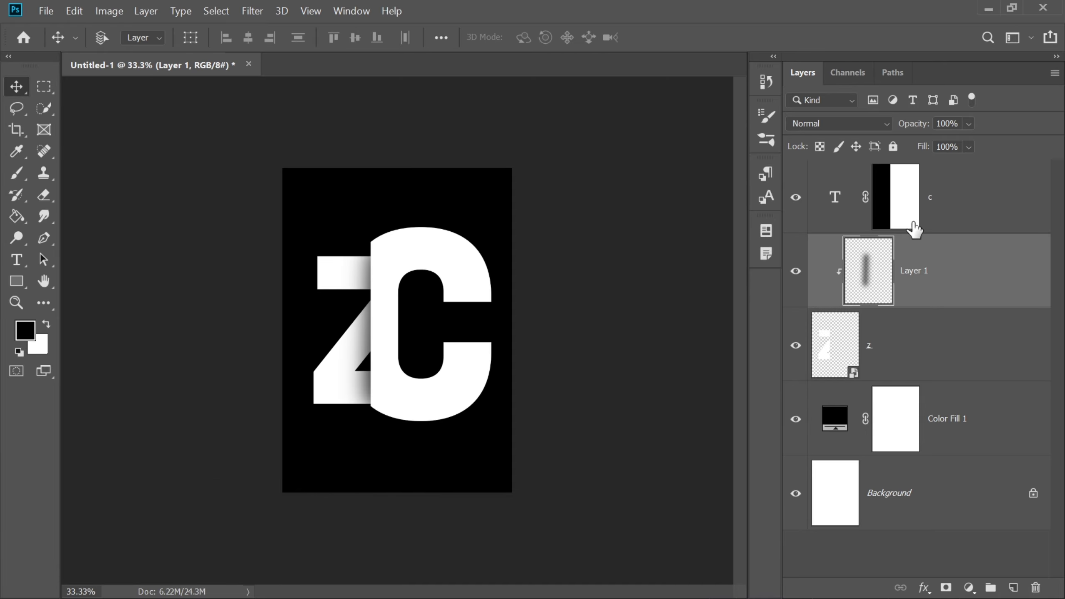
# Step: Group the c, shadow and z layers together
pyautogui.click(966, 203)
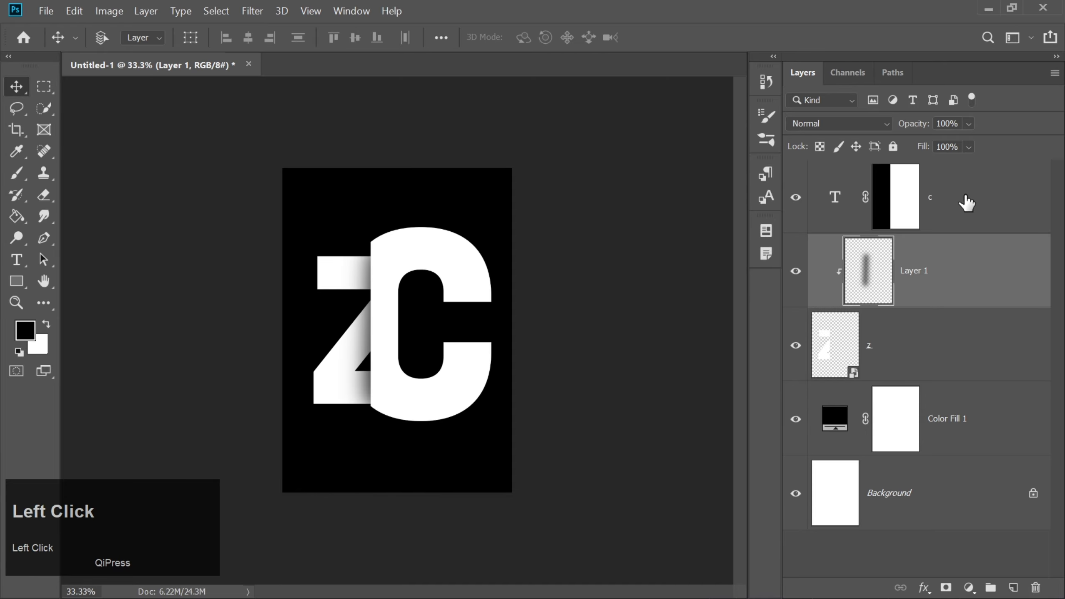
pyautogui.keyDown('shift'); pyautogui.click(900, 346); pyautogui.keyUp('shift')
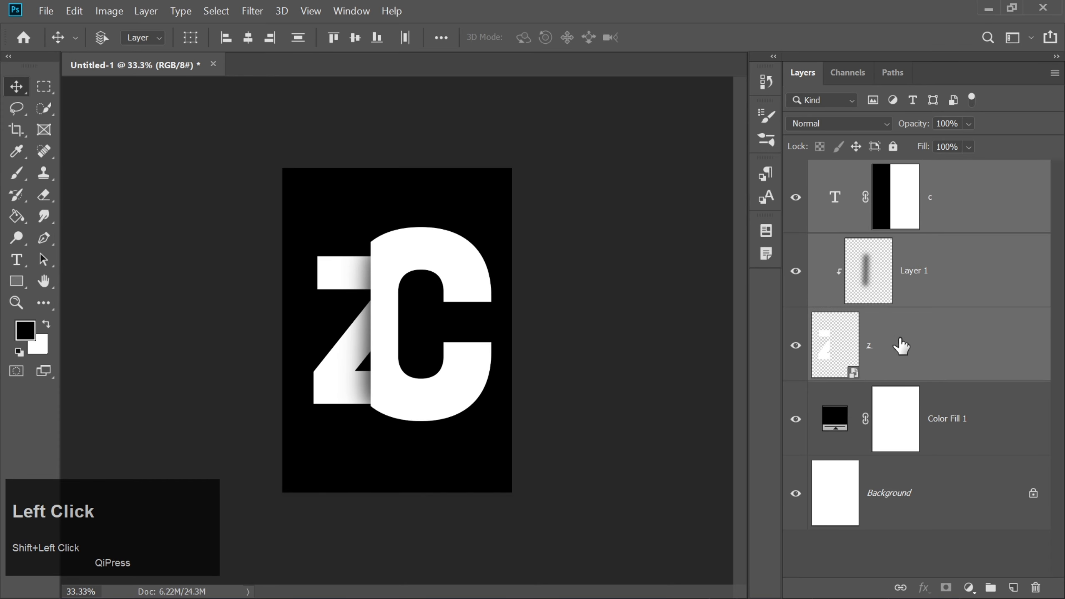
pyautogui.hotkey('ctrl', 'g')
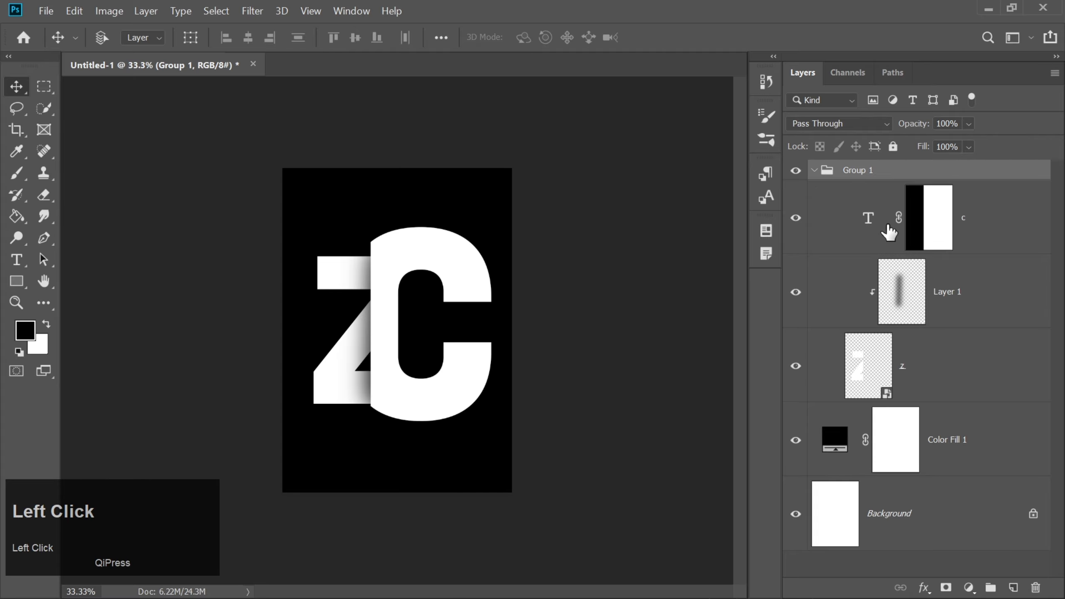
# Step: Place the bouquet-flowers-with-word-floris-bottom image as an embedded object directly above the c layer
pyautogui.click(978, 230)
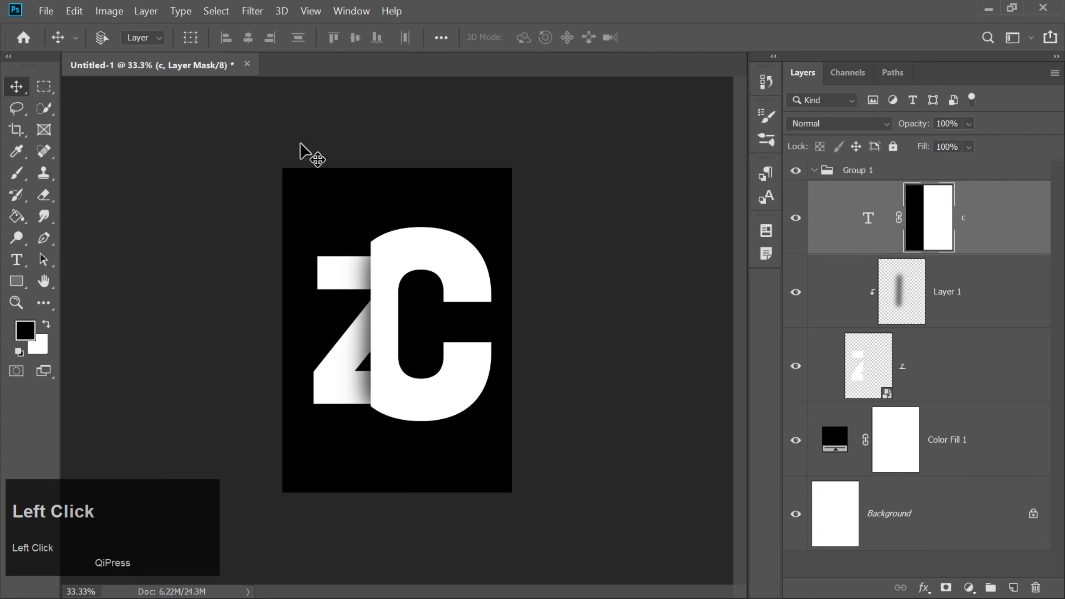
pyautogui.click(46, 11)
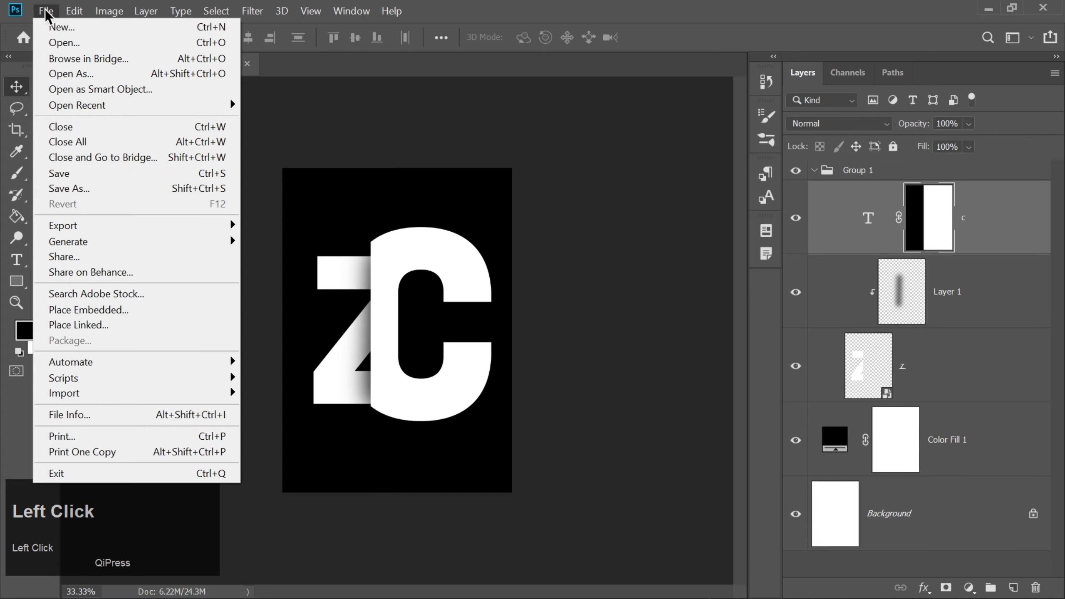
pyautogui.click(79, 311)
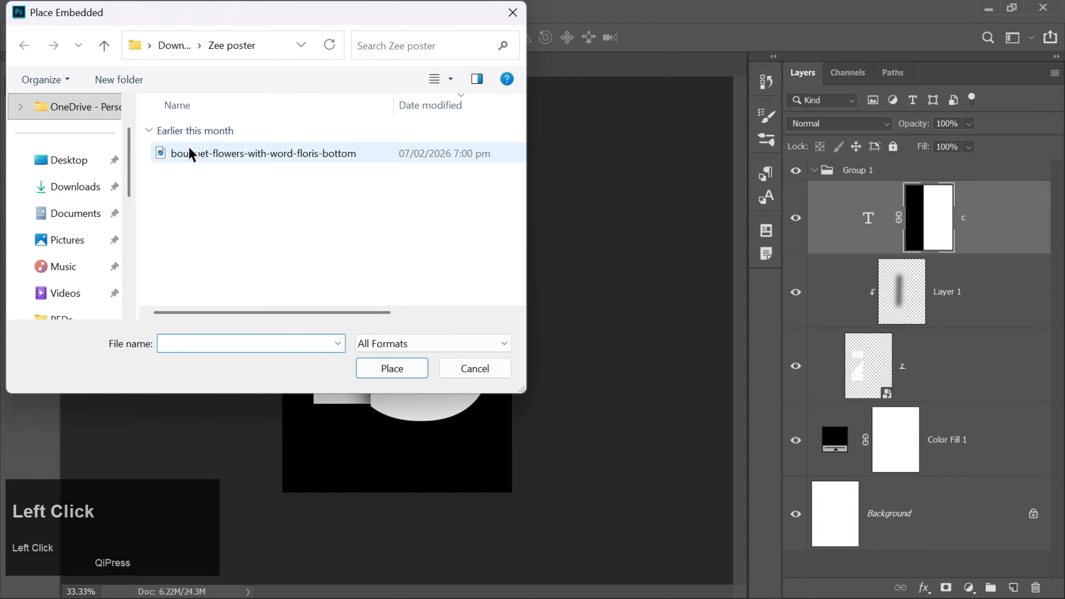
pyautogui.doubleClick(191, 153)
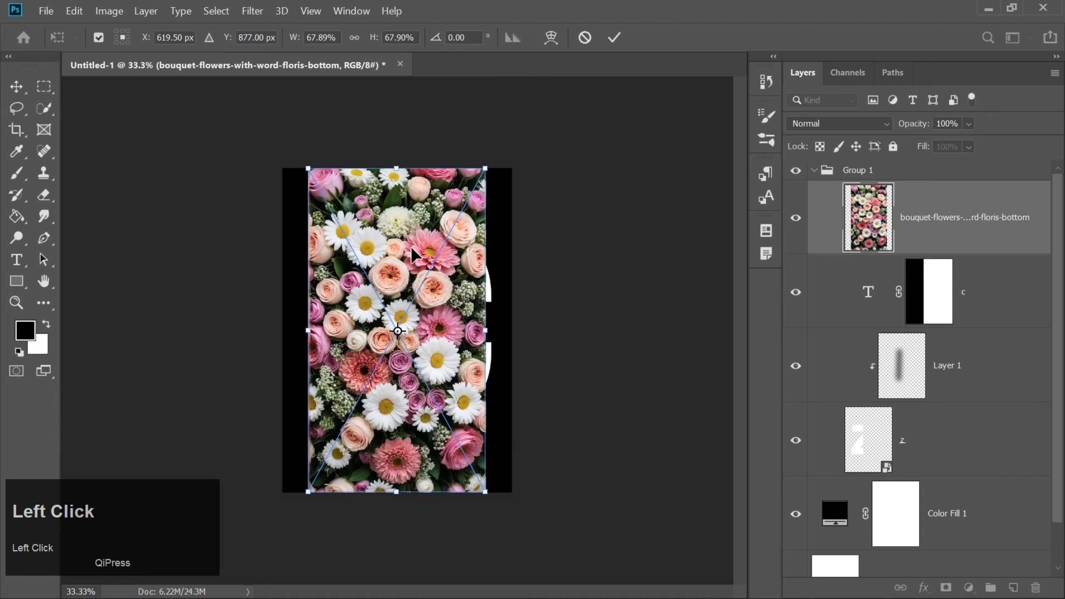
# Step: Shift the placed flower image right so it covers the whole c, and clip it to the c layer
pyautogui.press('Right')
pyautogui.press('Right')
pyautogui.press('Right')
pyautogui.press('Right')
pyautogui.press('Right')
pyautogui.press('Right')
pyautogui.press('Right')
pyautogui.press('Right')
pyautogui.press('Right')
pyautogui.press('Right')
pyautogui.press('Right')
pyautogui.press('Right')
pyautogui.press('Right')
pyautogui.press('Right')
pyautogui.press('Right')
pyautogui.press('Right')
pyautogui.press('Right')
pyautogui.press('Right')
pyautogui.press('Right')
pyautogui.press('Right')
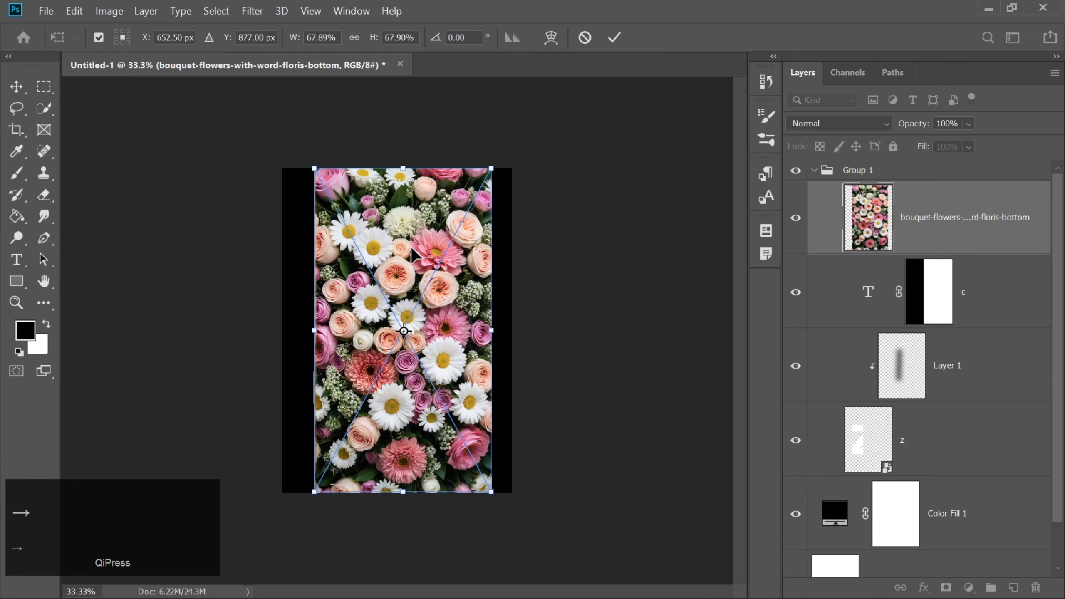
pyautogui.press('Right')
pyautogui.press('Right')
pyautogui.press('Right')
pyautogui.press('Right')
pyautogui.press('Right')
pyautogui.press('Right')
pyautogui.press('Right')
pyautogui.press('Right')
pyautogui.press('Right')
pyautogui.press('Right')
pyautogui.press('Right')
pyautogui.press('Right')
pyautogui.press('Right')
pyautogui.press('Right')
pyautogui.press('Right')
pyautogui.press('Right')
pyautogui.press('Right')
pyautogui.press('Right')
pyautogui.press('Right')
pyautogui.press('Right')
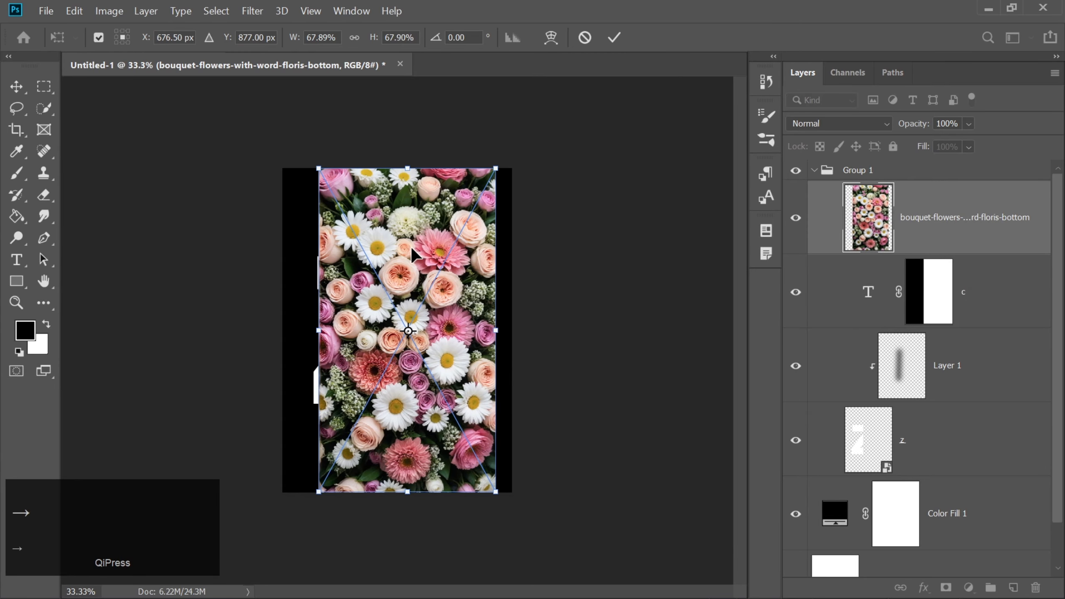
pyautogui.press('Return')
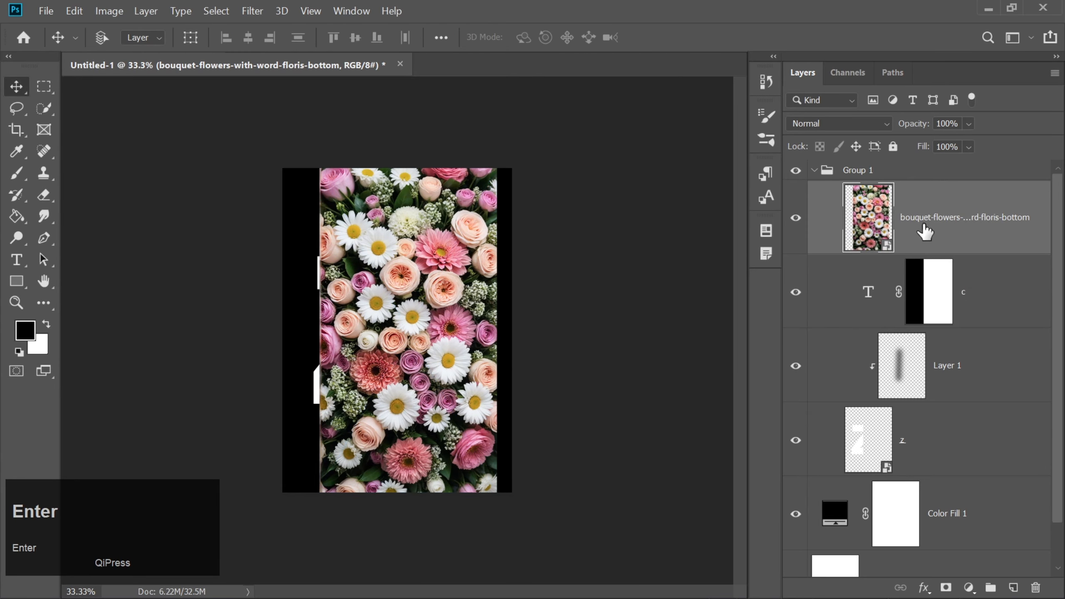
pyautogui.rightClick(923, 229)
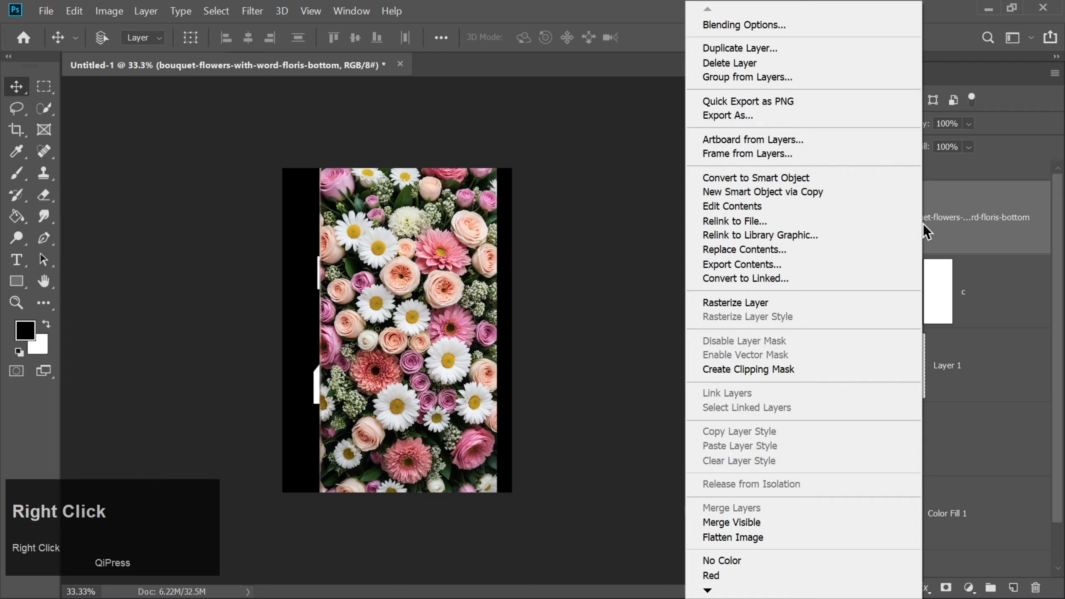
pyautogui.click(752, 369)
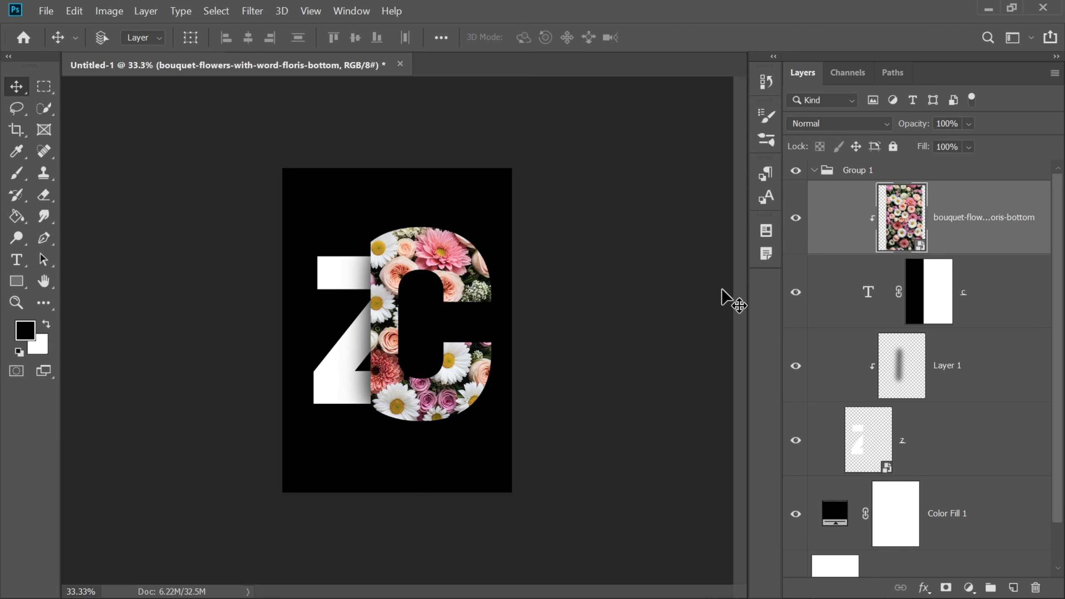
# Step: Collapse the letters' layer group and hide it, with the Type tool ready
pyautogui.click(815, 171)
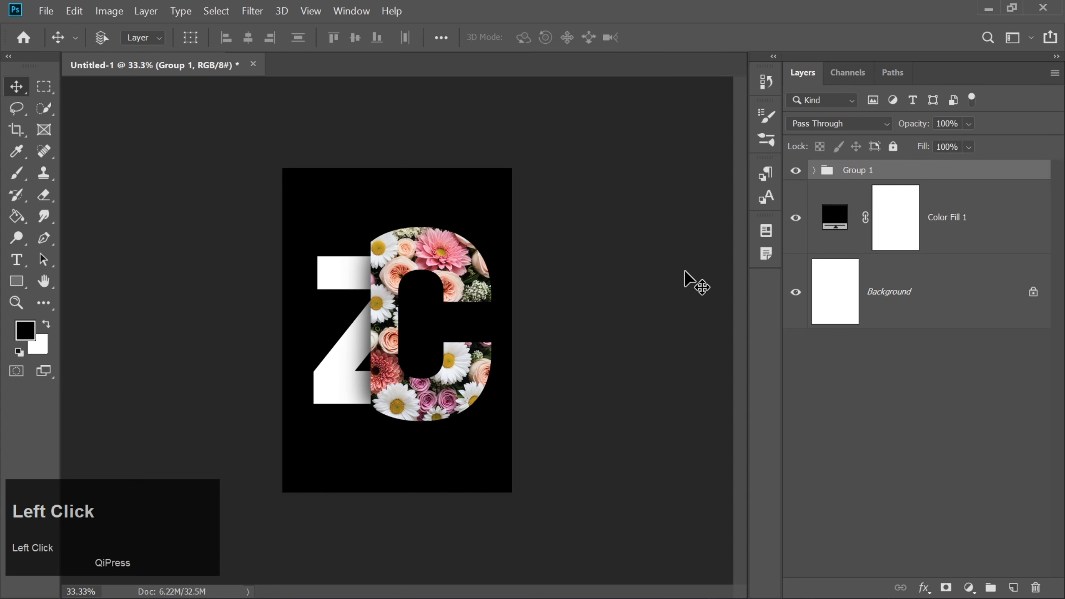
pyautogui.click(12, 260)
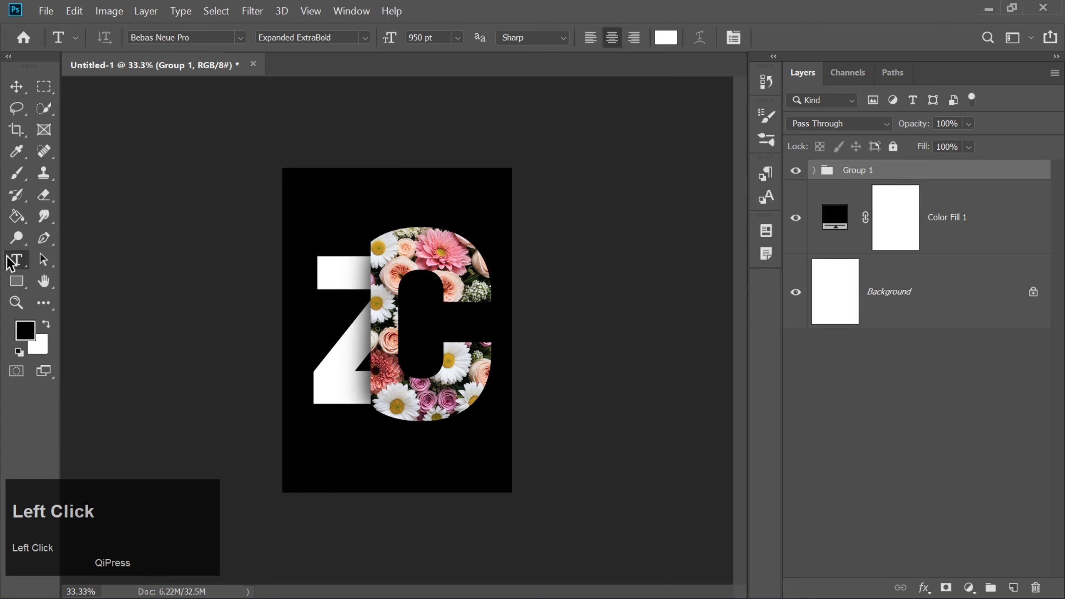
pyautogui.click(796, 170)
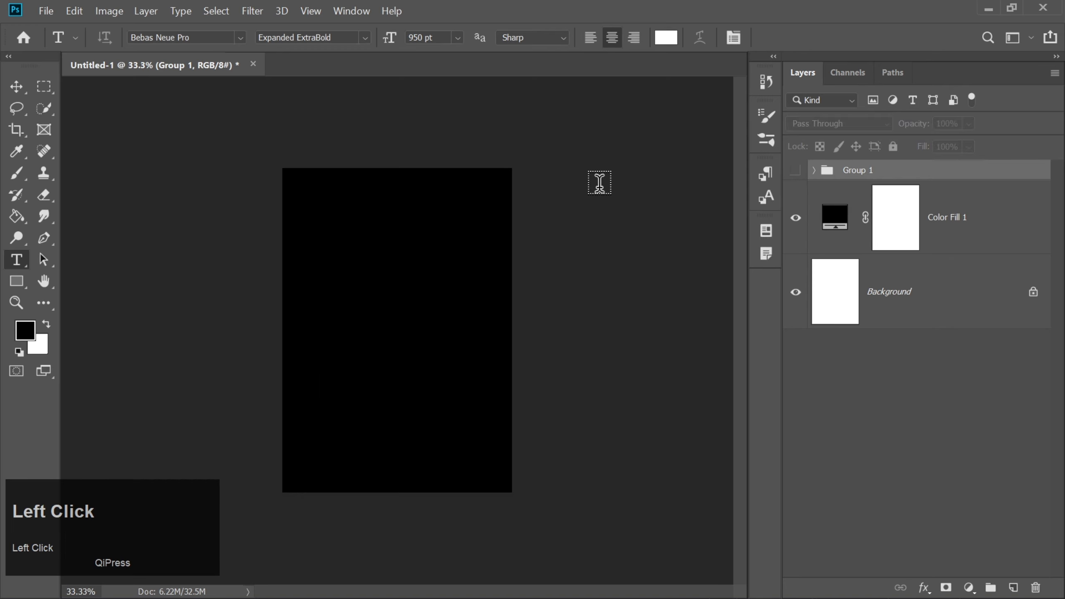
# Step: Add the text "Living Colors" at 50 pt near the upper edge of the black canvas
pyautogui.moveTo(436, 34); pyautogui.dragTo(401, 37)
pyautogui.write('50')
pyautogui.press('Return')
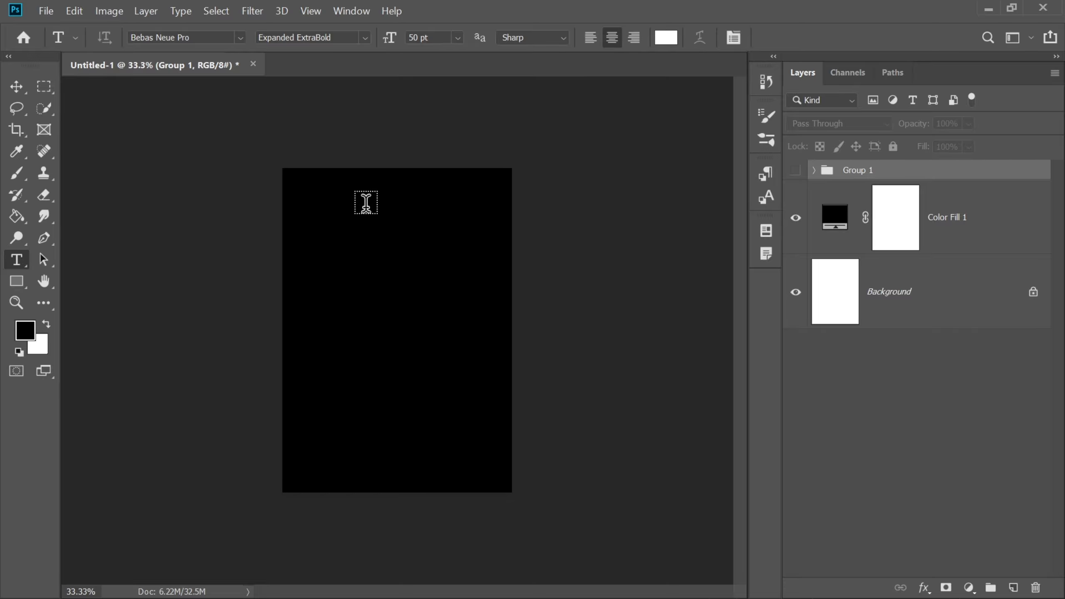
pyautogui.click(362, 206)
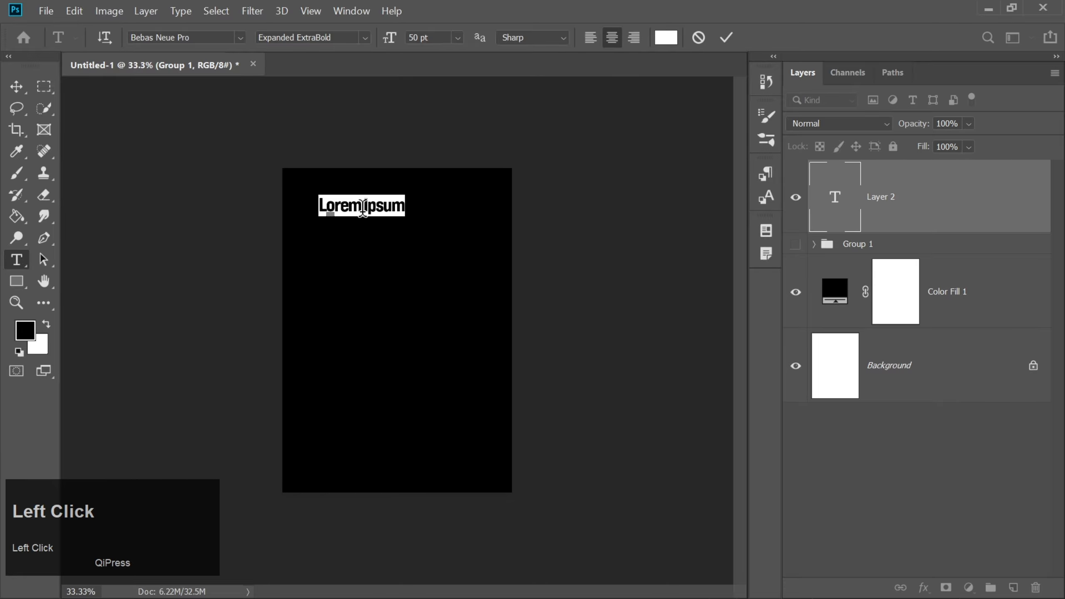
pyautogui.write('Living ')
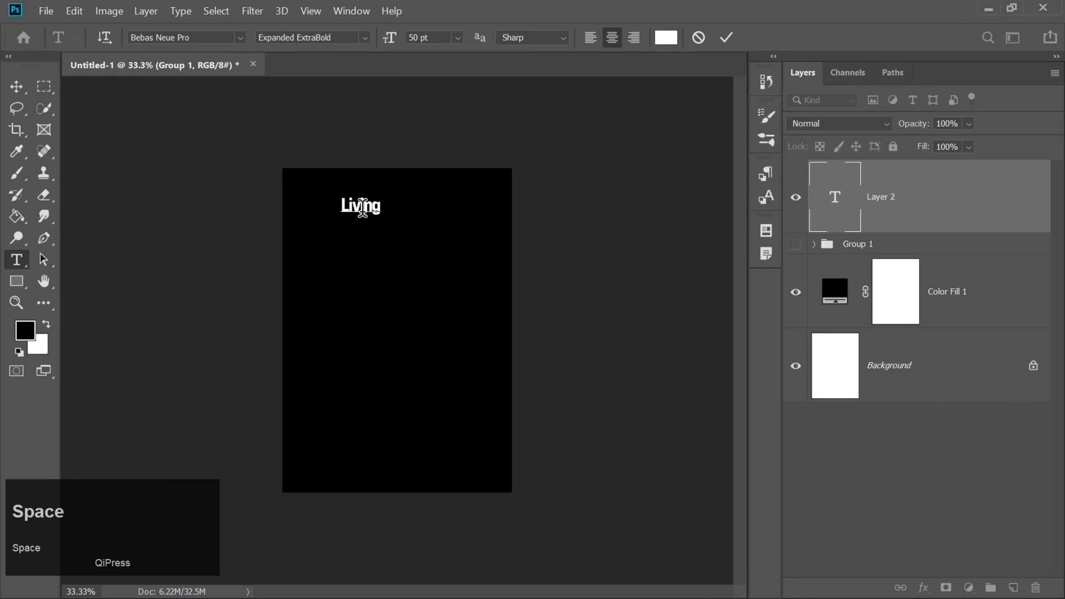
pyautogui.write('Colors')
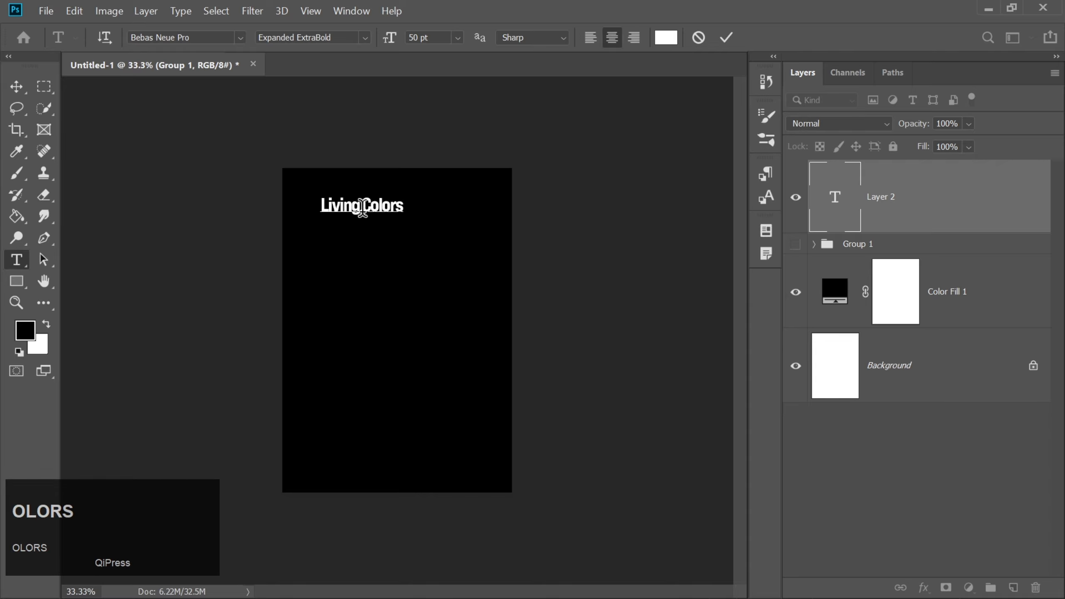
# Step: Recolour the whole "Living Colors" text bright lime green, about #9bfb05
pyautogui.hotkey('ctrl', 'a')
pyautogui.click(666, 38)
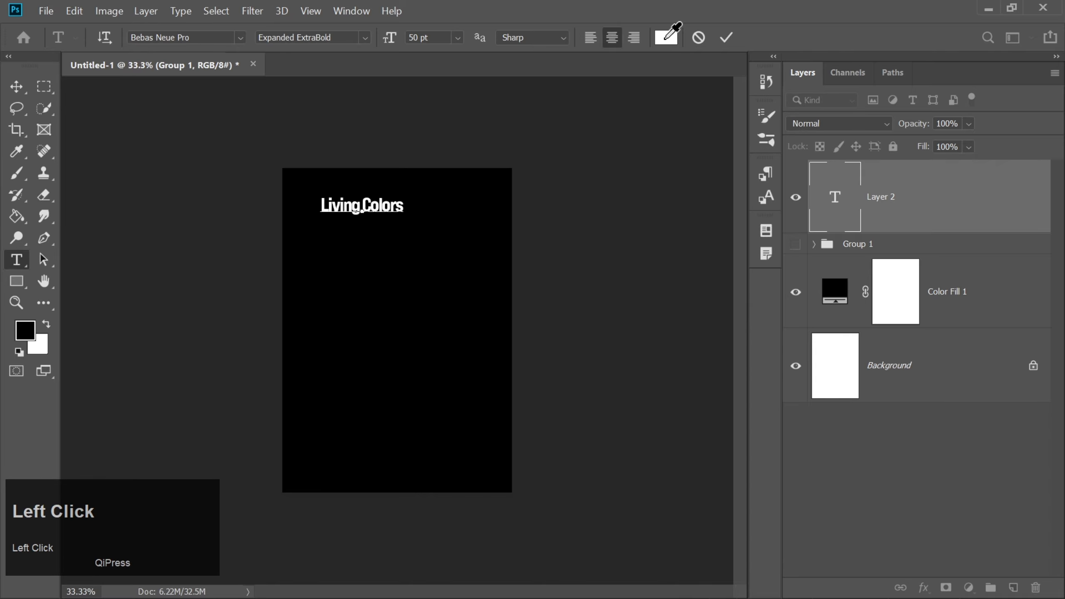
pyautogui.click(846, 391)
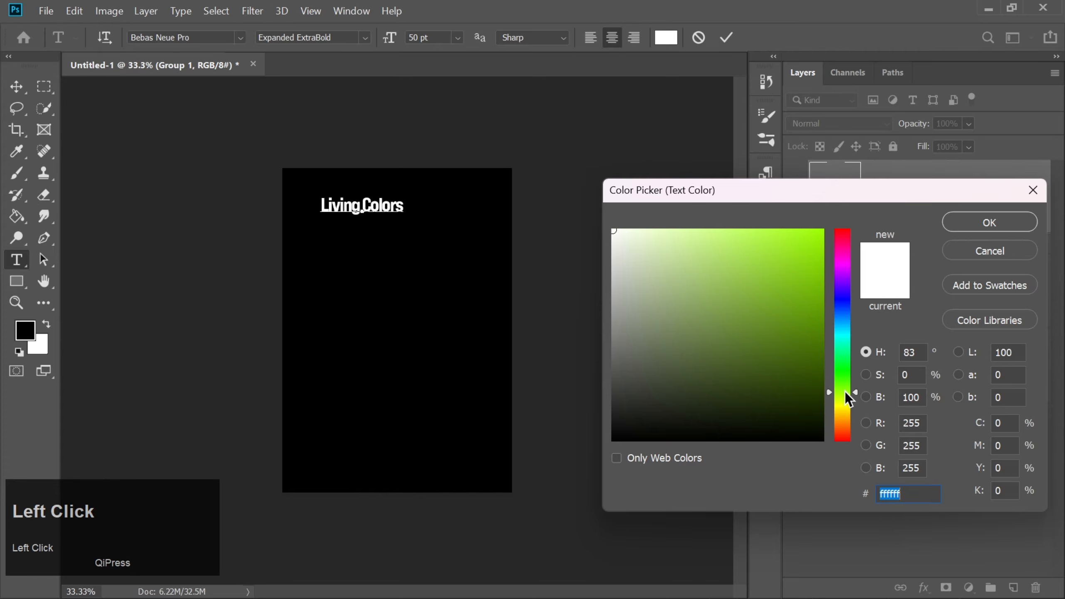
pyautogui.click(817, 323)
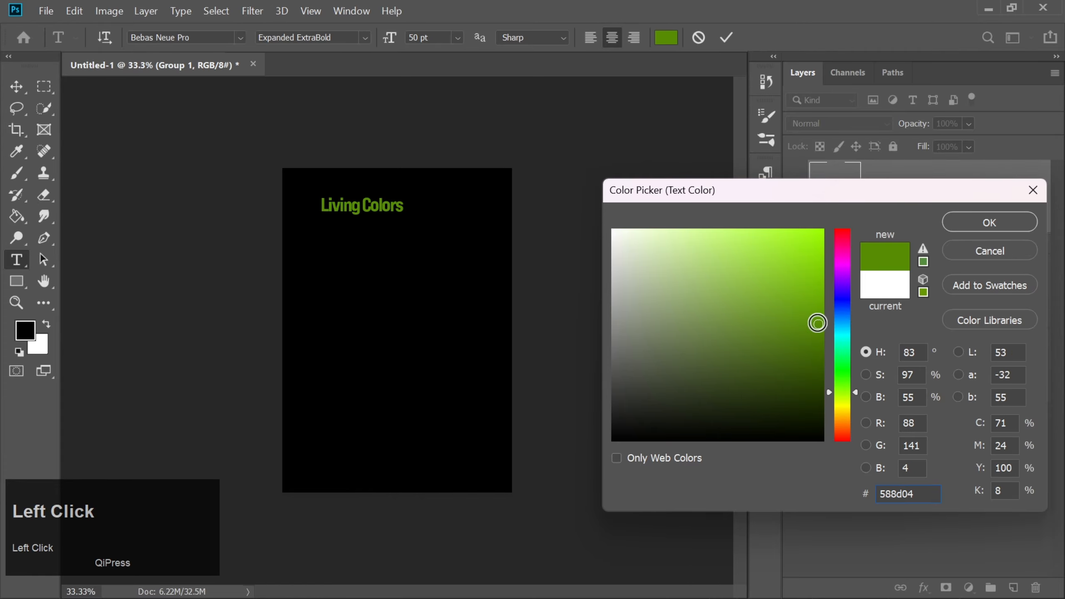
pyautogui.click(819, 232)
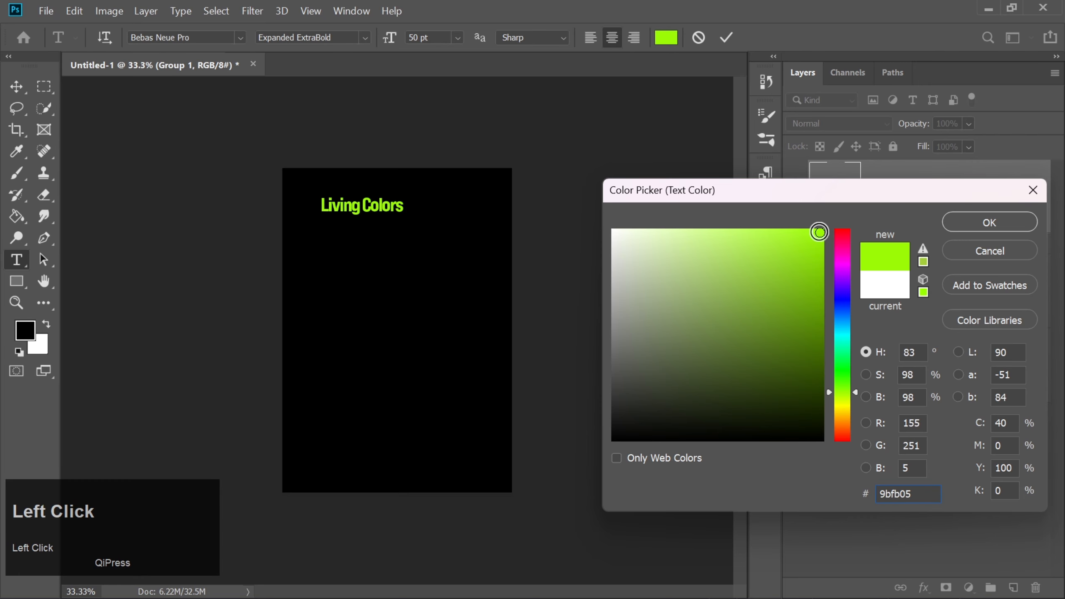
pyautogui.click(974, 232)
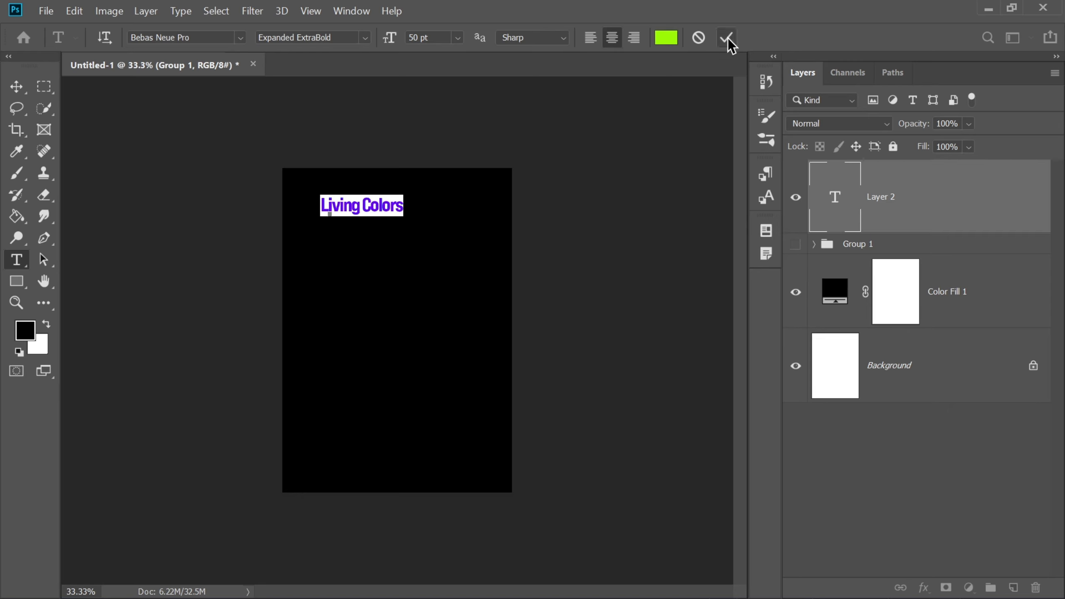
# Step: Reduce the "Living Colors" text to 40 pt and commit the text edit
pyautogui.click(436, 39)
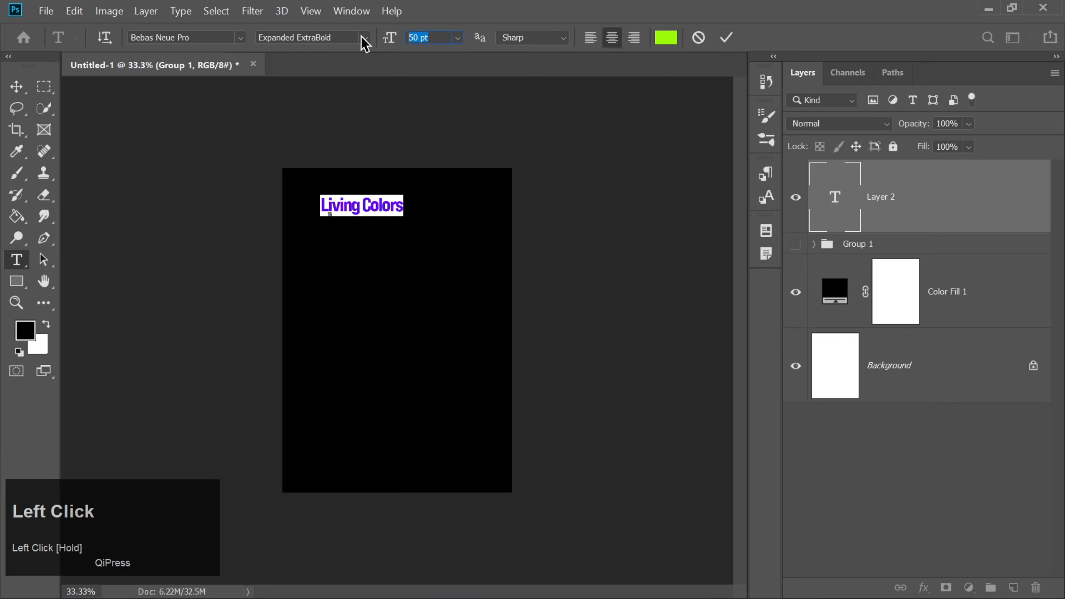
pyautogui.write('40')
pyautogui.press('Return')
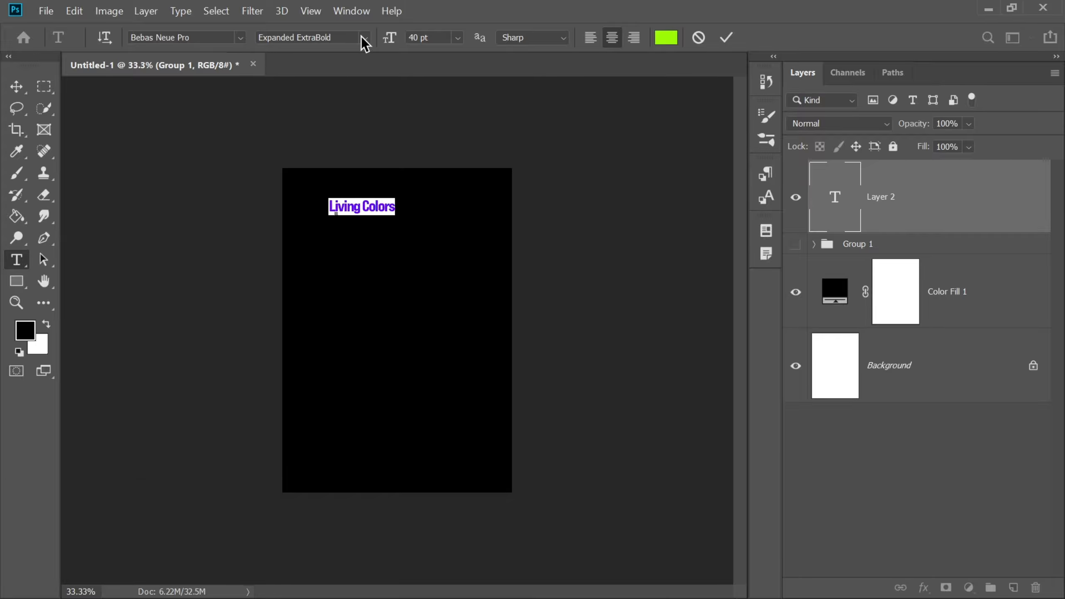
pyautogui.click(726, 38)
# Step: Move the "Living Colors" text down to the middle of the canvas's right side and show the letters' group again
pyautogui.click(15, 86)
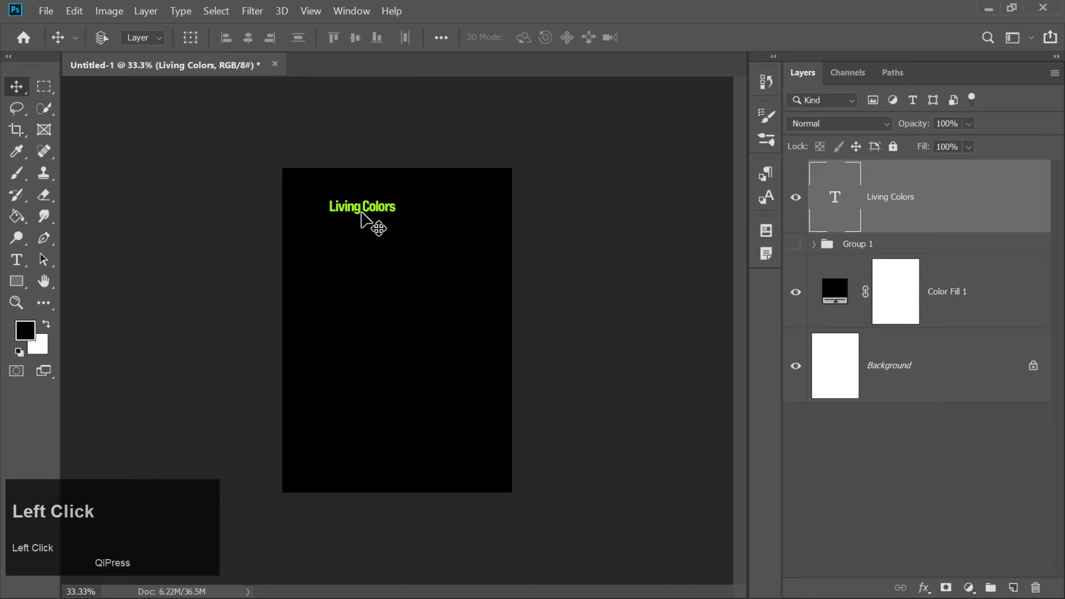
pyautogui.moveTo(358, 217); pyautogui.dragTo(456, 346)
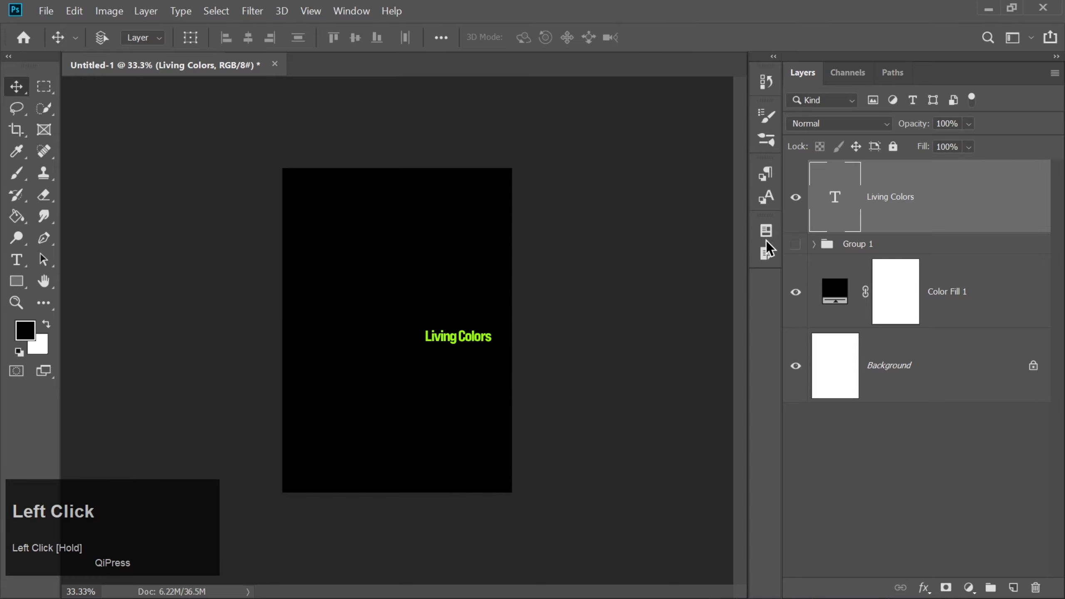
pyautogui.click(795, 245)
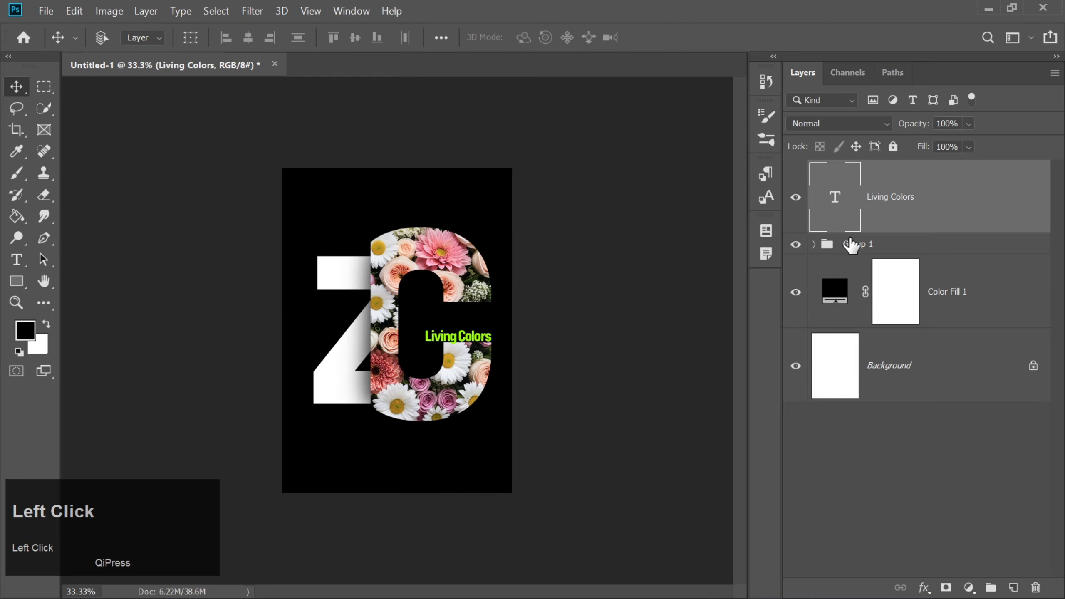
# Step: Nudge the "Living Colors" text up and slightly right so it sits vertically centred in the c's opening
pyautogui.press('Up')
pyautogui.press('Up')
pyautogui.press('Up')
pyautogui.press('Up')
pyautogui.press('Up')
pyautogui.press('Up')
pyautogui.press('Up')
pyautogui.press('Up')
pyautogui.press('Up')
pyautogui.press('Up')
pyautogui.press('Up')
pyautogui.press('Up')
pyautogui.press('Up')
pyautogui.press('Up')
pyautogui.press('Up')
pyautogui.press('Up')
pyautogui.press('Up')
pyautogui.press('Up')
pyautogui.press('Up')
pyautogui.press('Up')
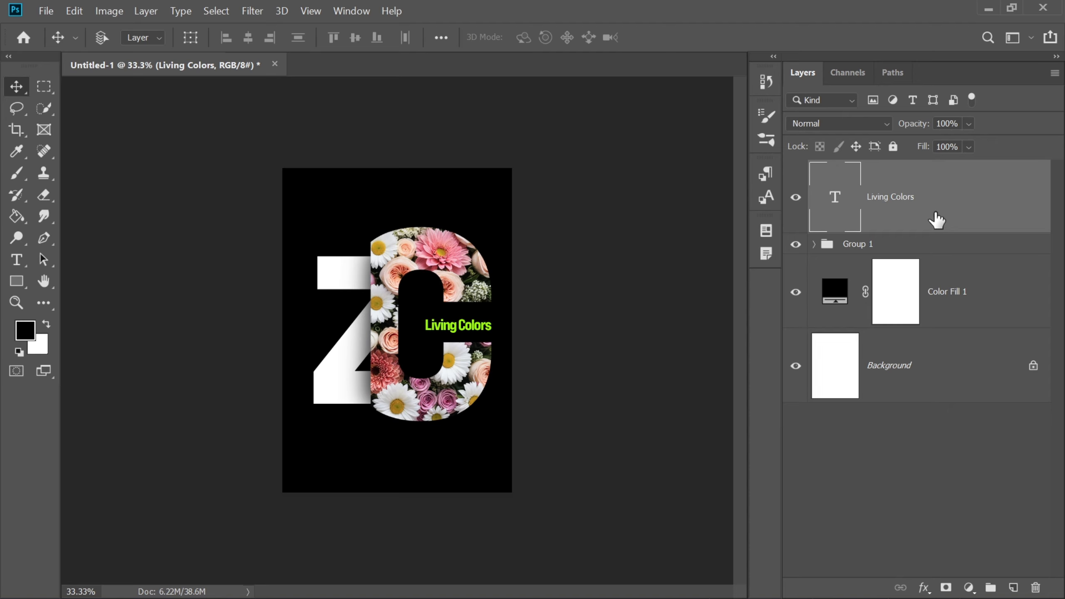
pyautogui.press('Right')
pyautogui.press('Right')
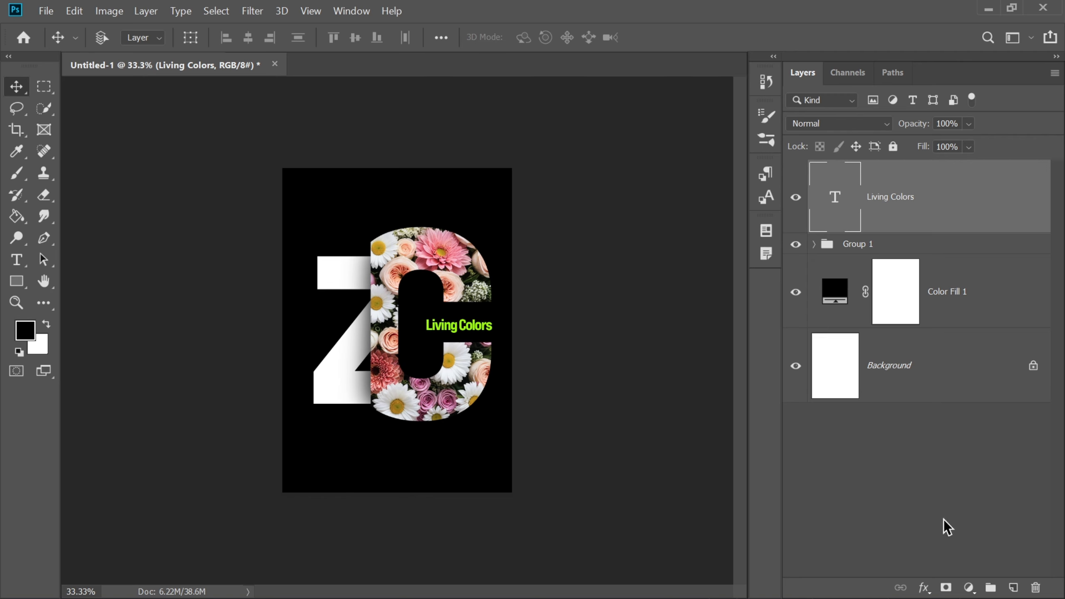
# Step: Add an empty layer above the "Living Colors" text and enlarge the soft brush to 700 px, undoing the black test dab
pyautogui.click(1017, 586)
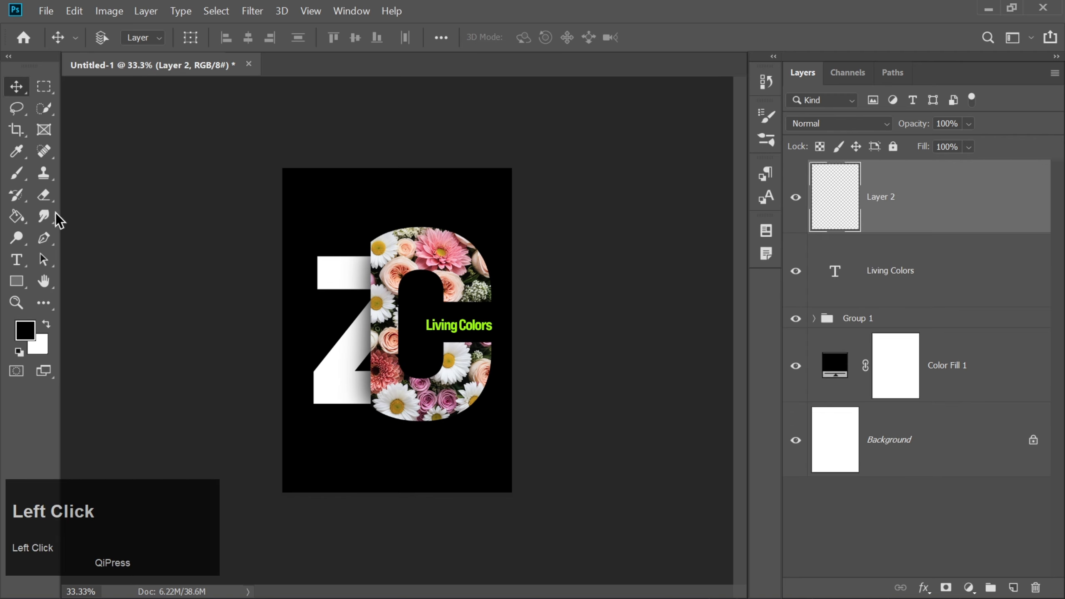
pyautogui.click(17, 175)
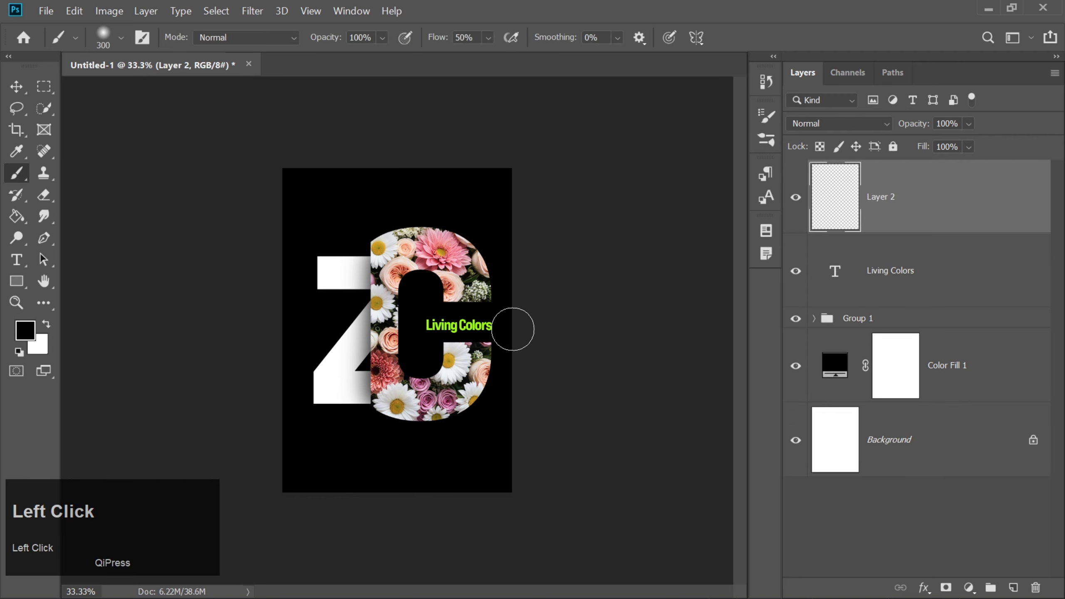
pyautogui.press('[')
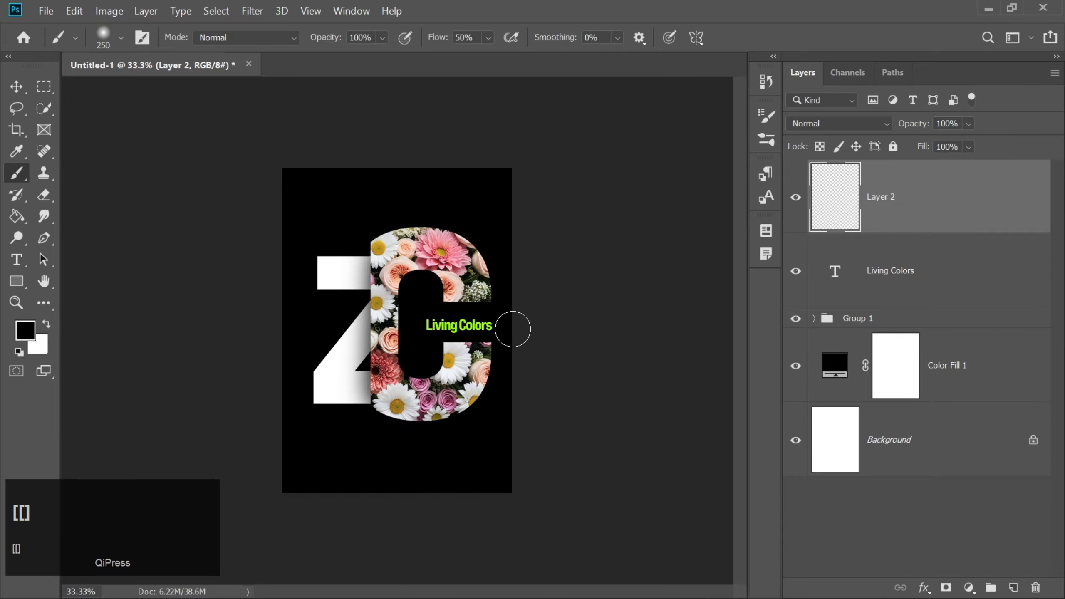
pyautogui.press(']')
pyautogui.press(']')
pyautogui.press(']')
pyautogui.press(']')
pyautogui.press(']')
pyautogui.press(']')
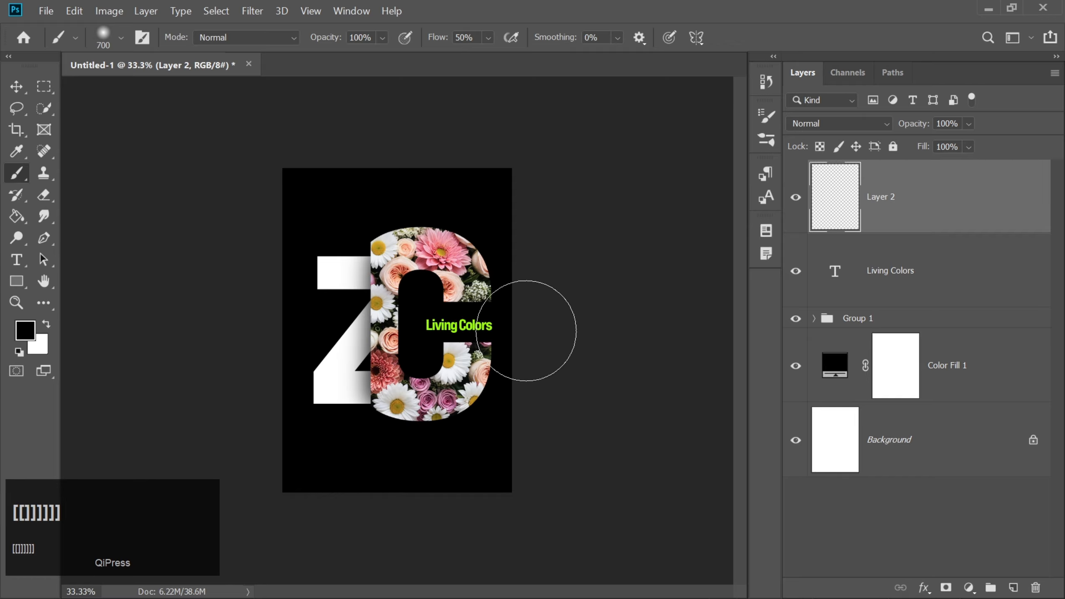
pyautogui.click(526, 329)
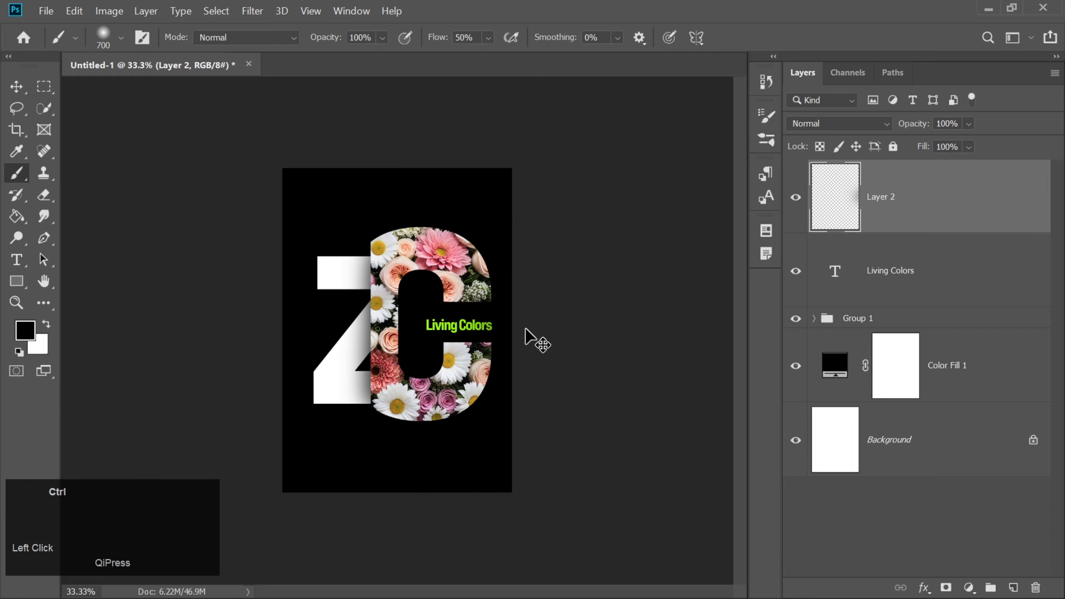
pyautogui.hotkey('ctrl', 'z')
# Step: Set the foreground colour to the text's bright lime green and paint one soft glow at the canvas's right edge beside the c's opening
pyautogui.click(25, 330)
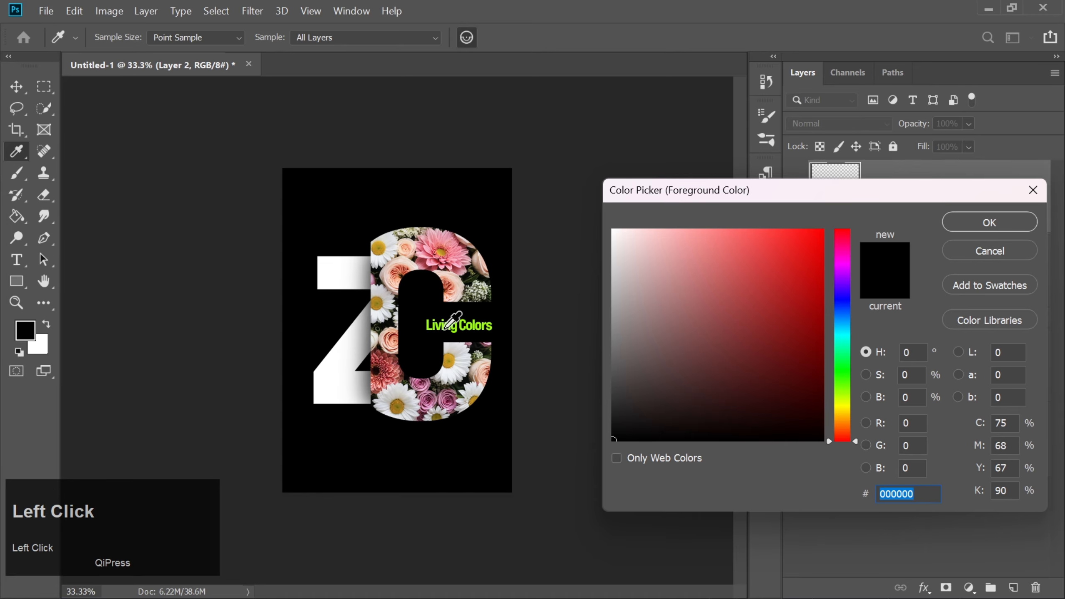
pyautogui.click(440, 327)
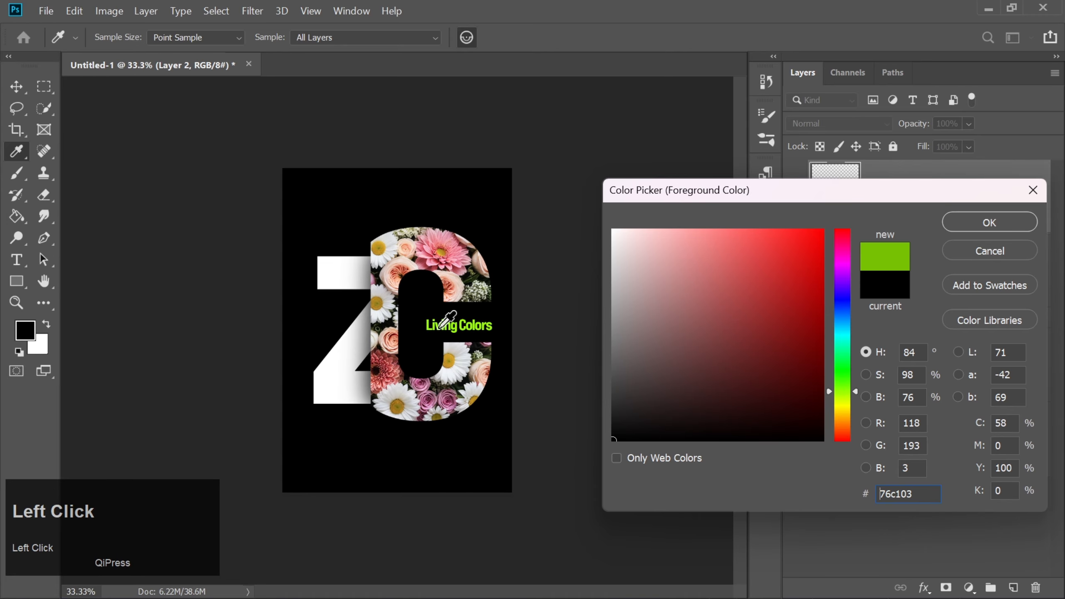
pyautogui.click(823, 230)
pyautogui.press('Return')
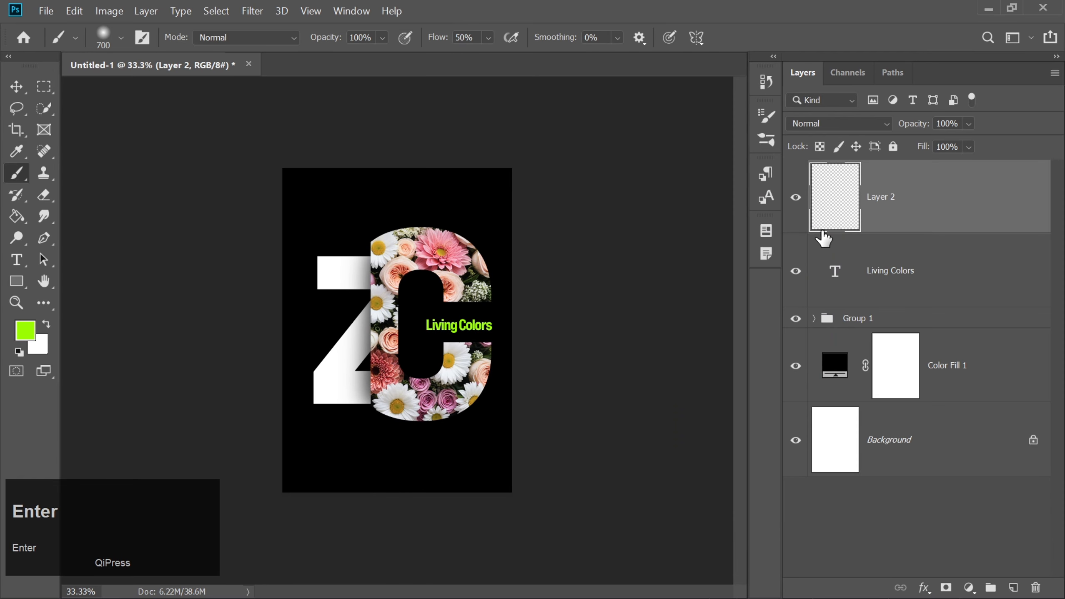
pyautogui.click(508, 332)
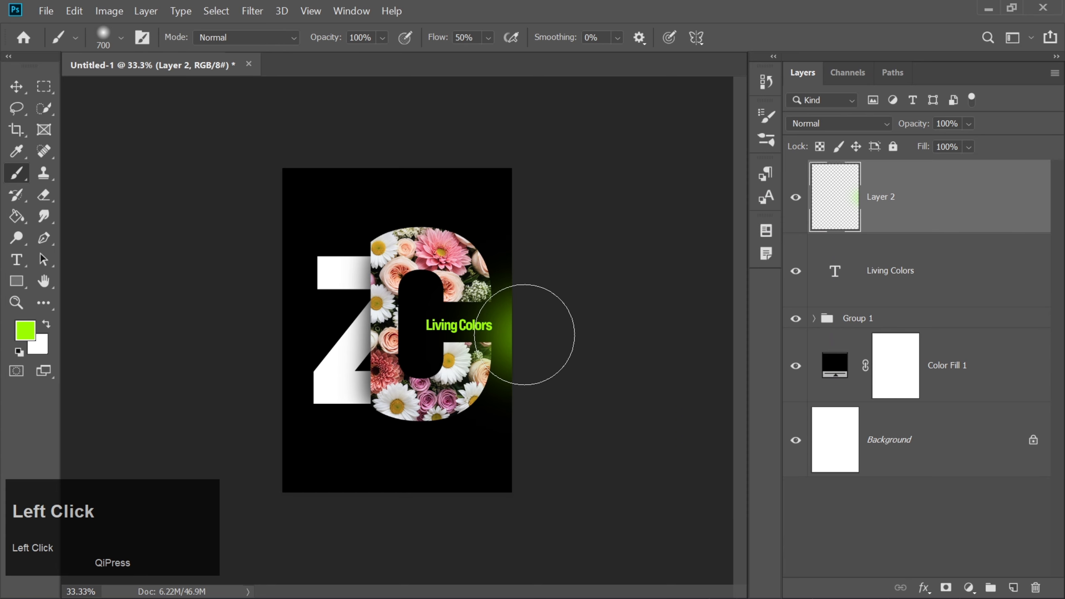
# Step: Hide the letters' group and add the vertical text "BLOOM" in capitals near the upper part of the canvas's left edge
pyautogui.click(17, 86)
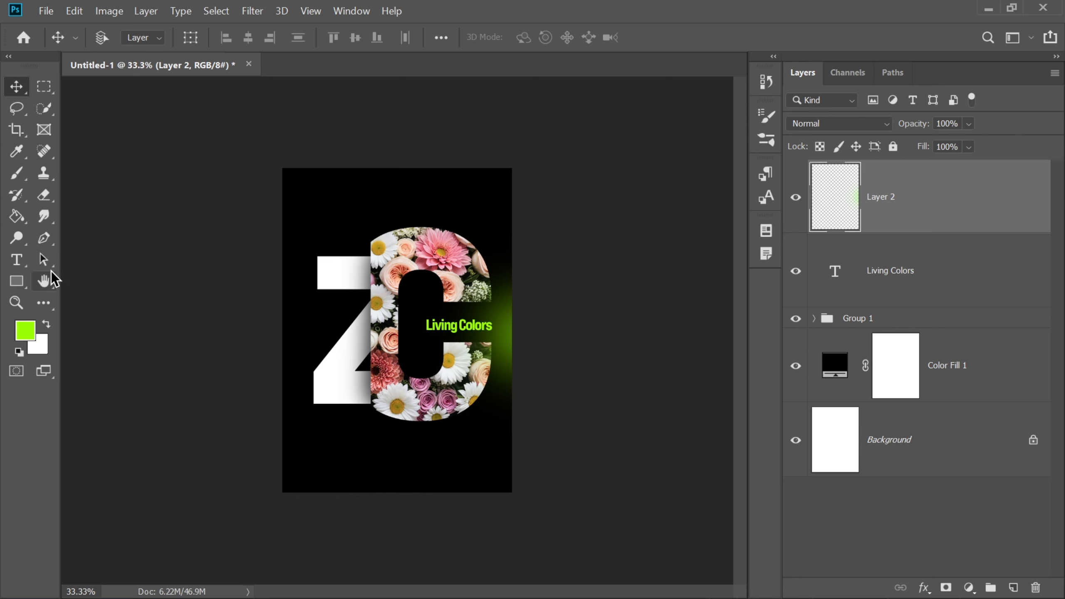
pyautogui.rightClick(20, 262)
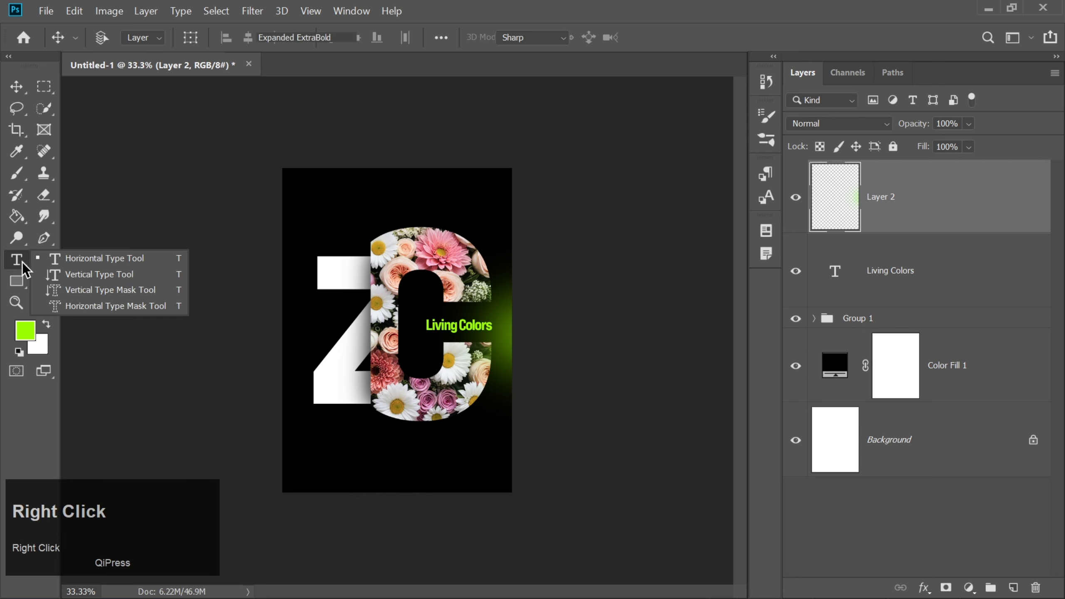
pyautogui.click(56, 274)
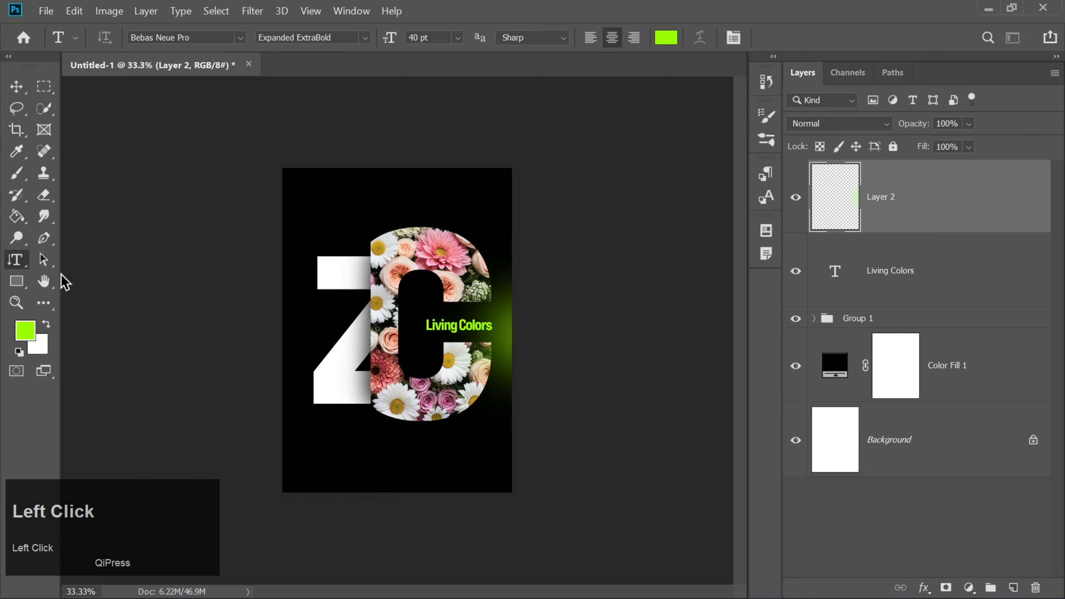
pyautogui.click(796, 320)
pyautogui.click(304, 231)
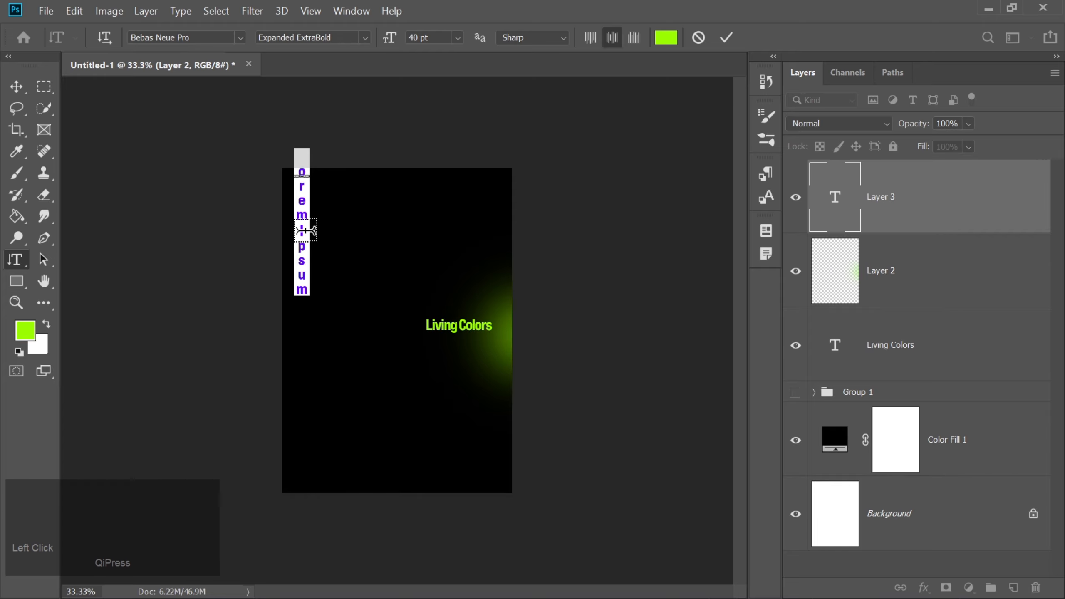
pyautogui.press('capslock')
pyautogui.write('BLOO')
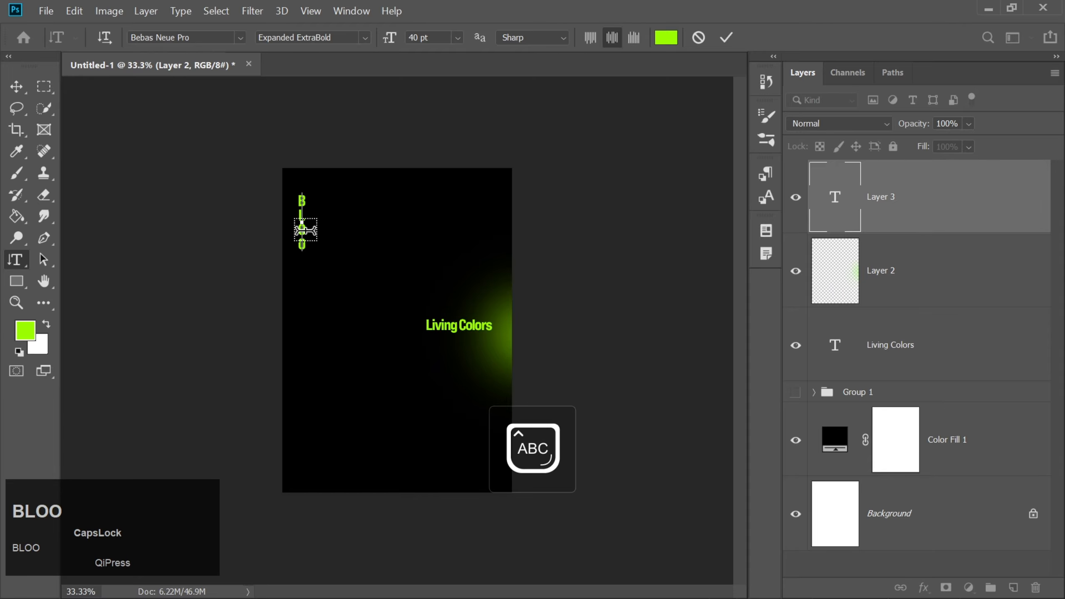
pyautogui.write('M')
# Step: Set the tracking of the whole vertical "BLOOM" text to 1520 and commit it
pyautogui.hotkey('ctrl', 'a')
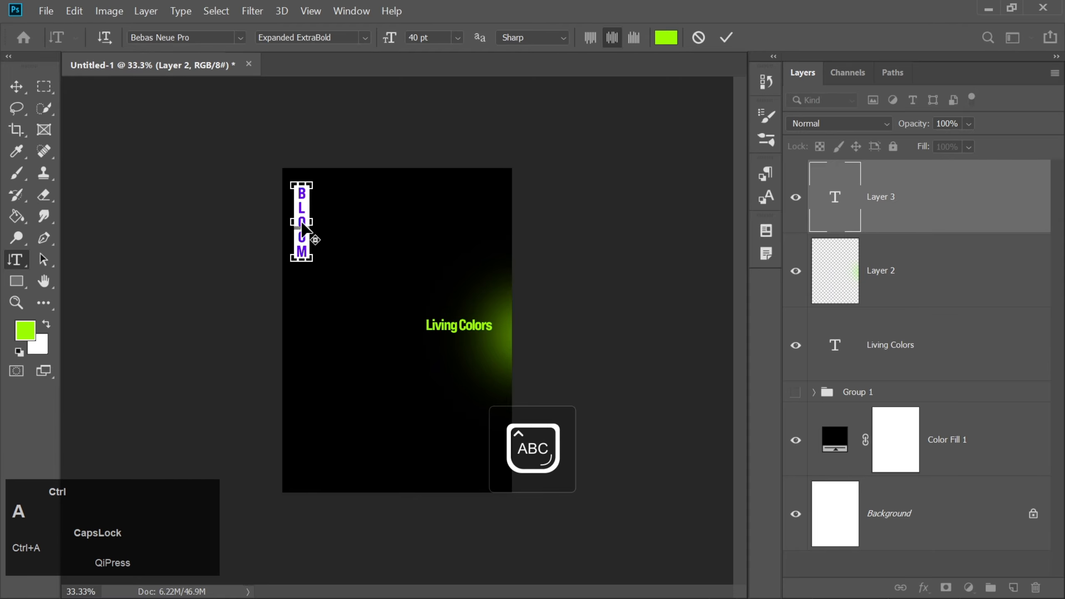
pyautogui.click(361, 13)
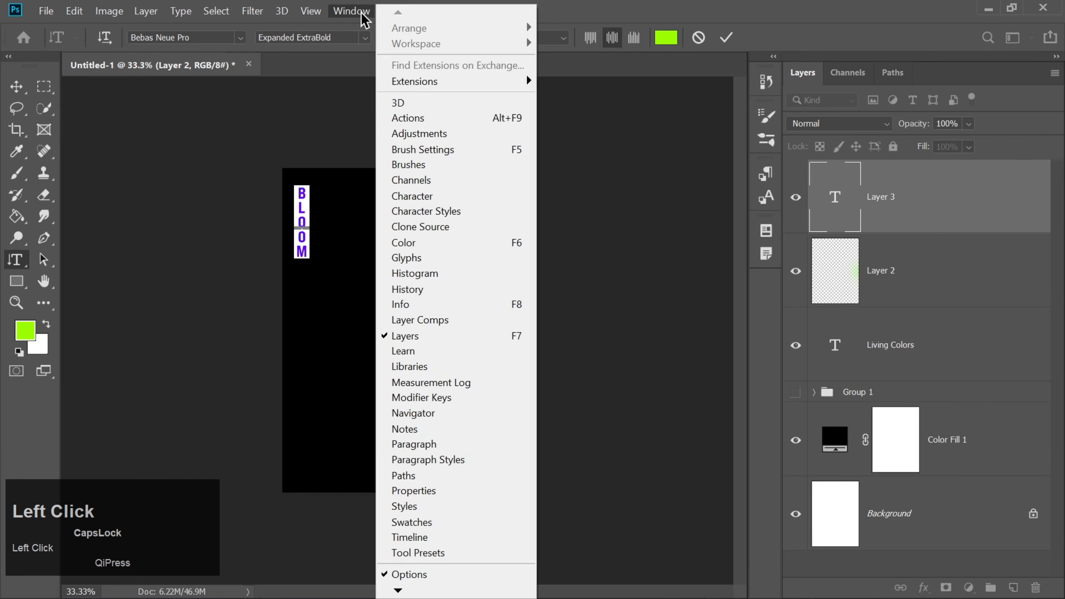
pyautogui.click(429, 203)
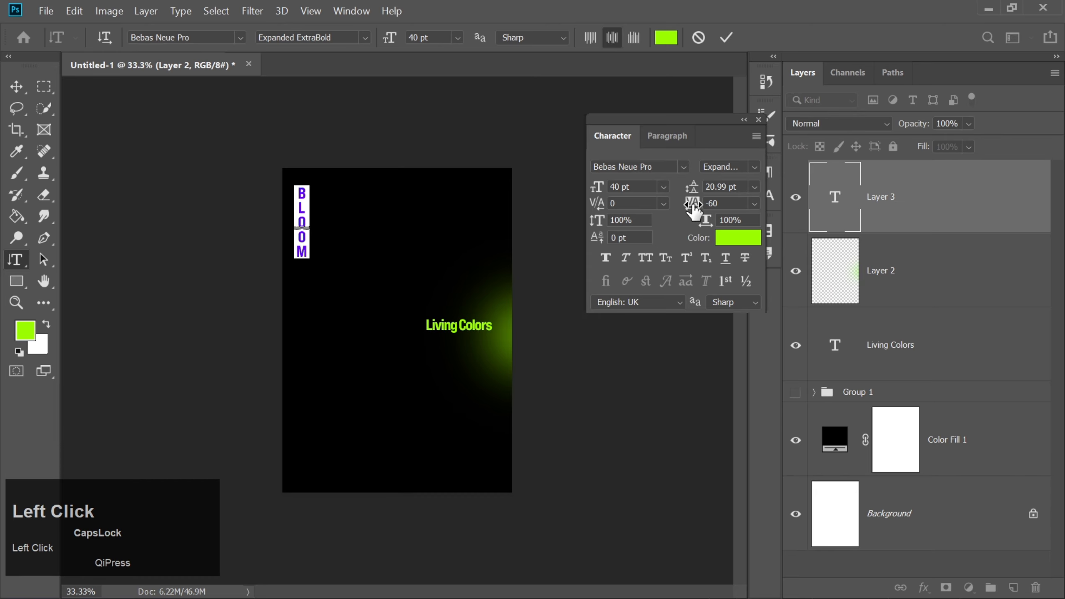
pyautogui.moveTo(692, 205)
pyautogui.mouseDown()
pyautogui.moveTo(749, 209)
pyautogui.moveTo(702, 209)
pyautogui.mouseUp()
pyautogui.click(726, 39)
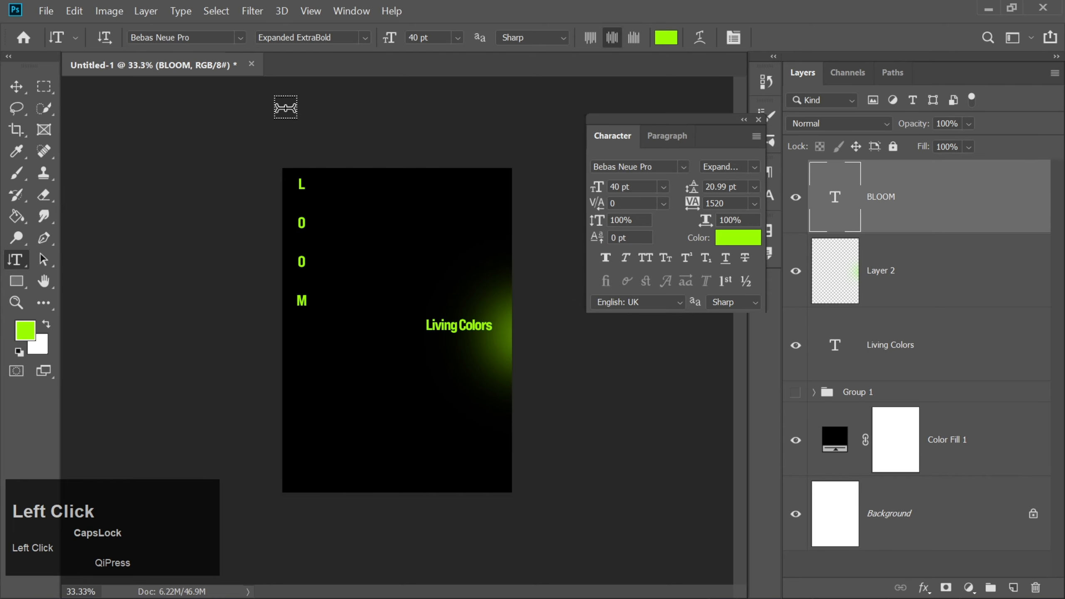
# Step: Nudge the "BLOOM" text down to the vertical middle of the canvas and slightly left, with all five letters inside it
pyautogui.click(16, 87)
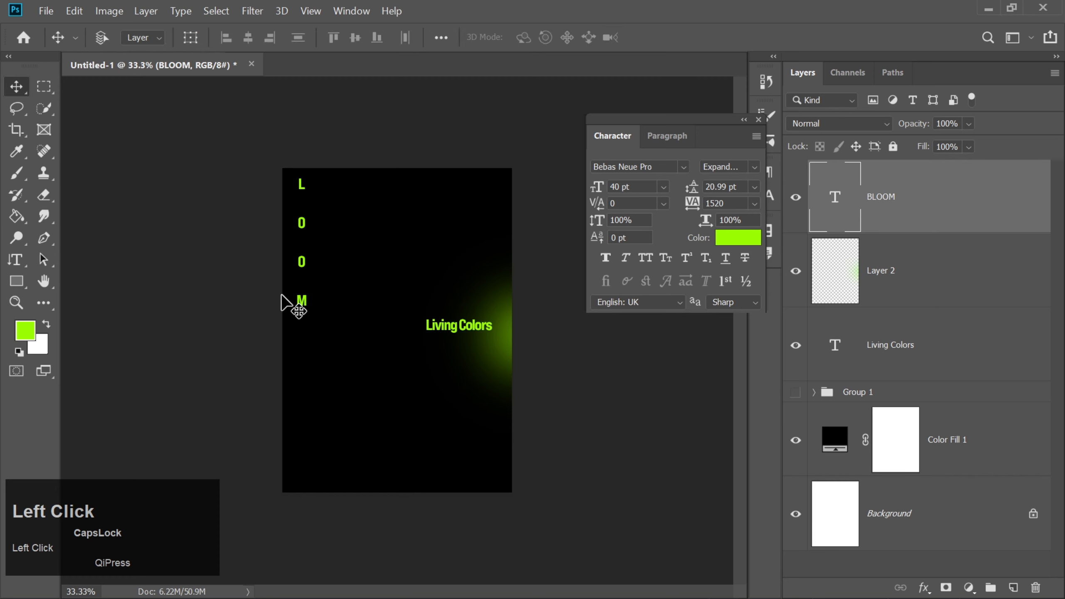
pyautogui.press('Down')
pyautogui.press('Down')
pyautogui.press('Down')
pyautogui.press('Down')
pyautogui.press('Down')
pyautogui.press('Down')
pyautogui.press('Down')
pyautogui.press('Down')
pyautogui.press('Down')
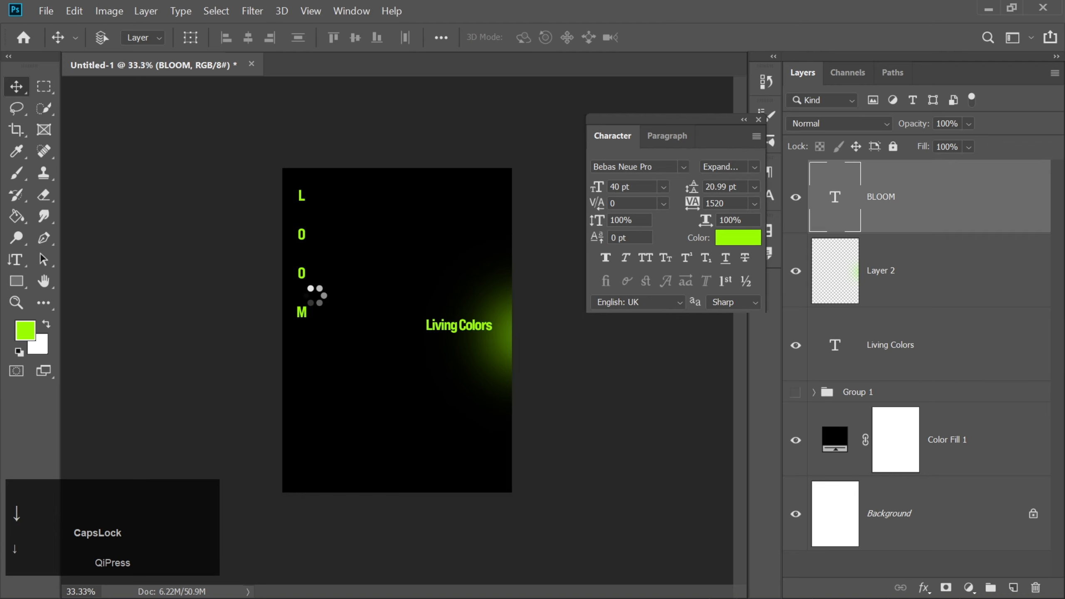
pyautogui.press('Down')
pyautogui.press('Down')
pyautogui.press('Down')
pyautogui.press('Down')
pyautogui.press('Down')
pyautogui.press('Down')
pyautogui.press('Down')
pyautogui.press('Down')
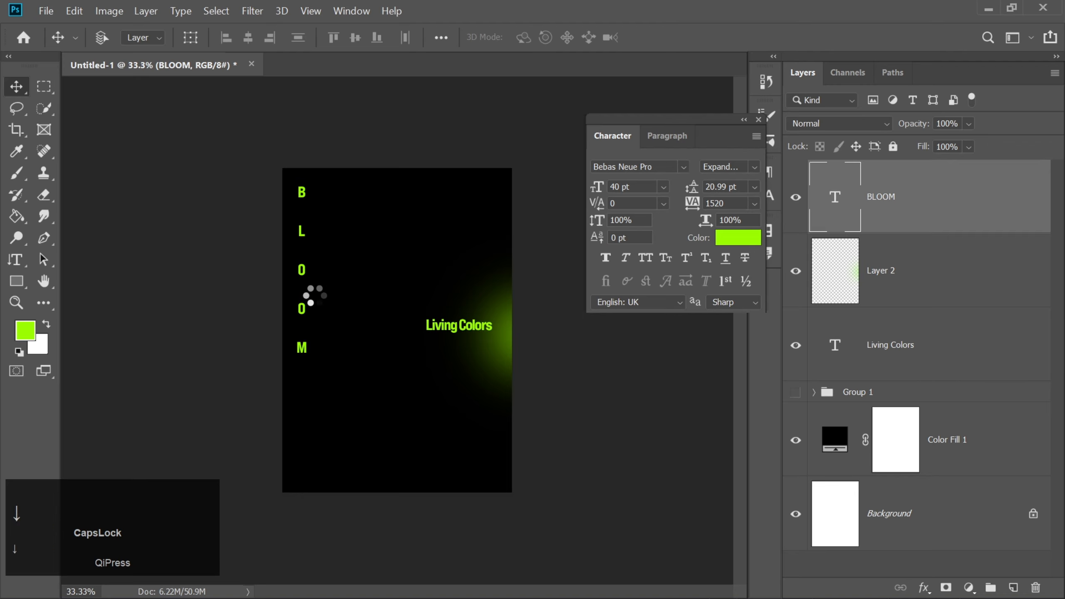
pyautogui.press('Down')
pyautogui.press('Down')
pyautogui.press('Down')
pyautogui.press('Down')
pyautogui.press('Down')
pyautogui.press('Down')
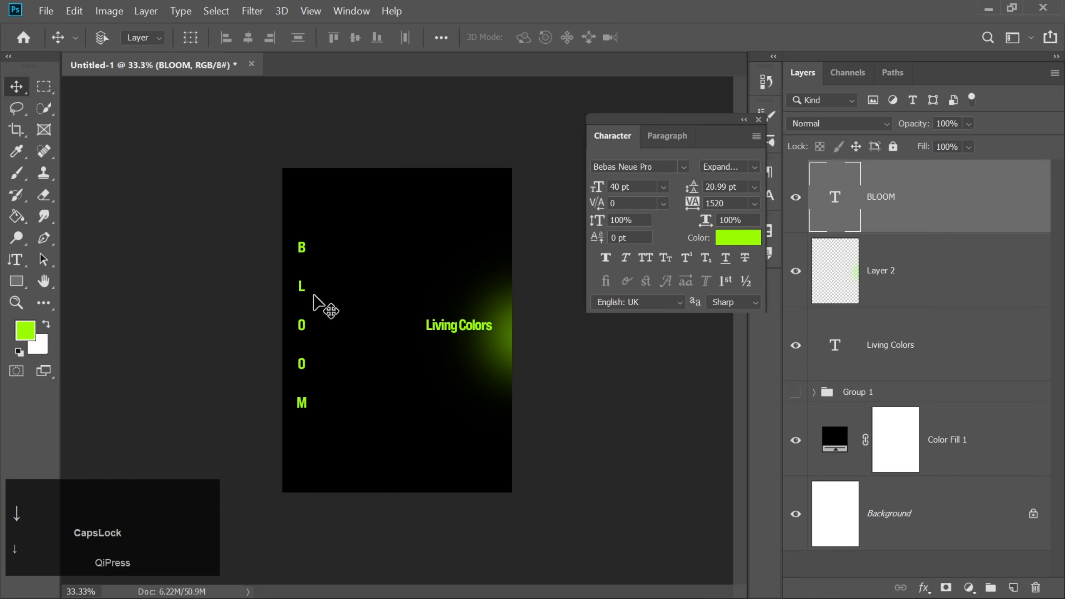
pyautogui.press('Left')
pyautogui.press('Left')
pyautogui.press('Left')
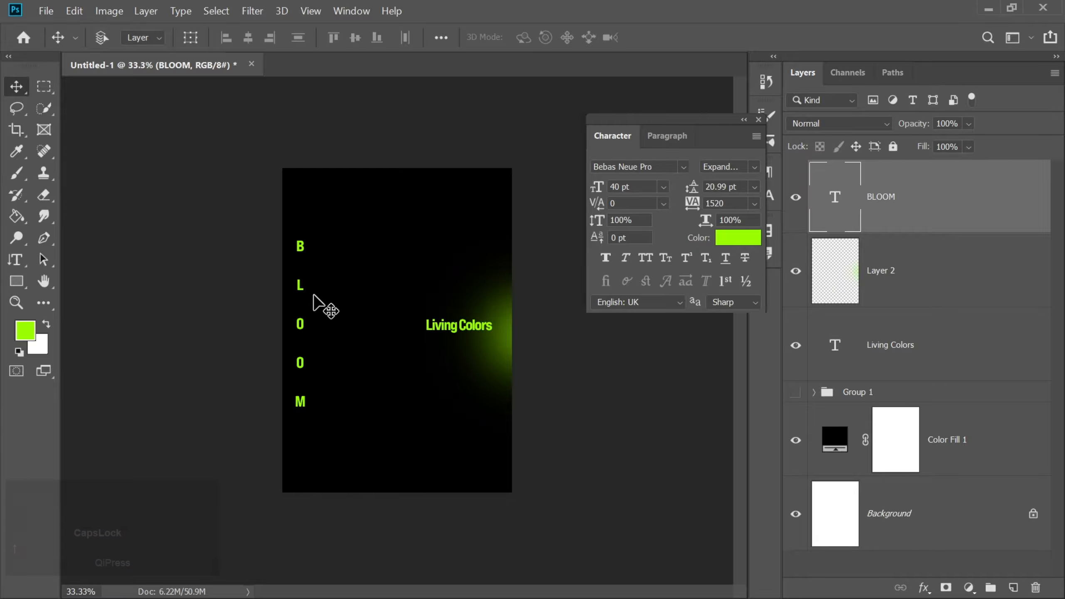
# Step: Fine-tune the vertical position of the "BLOOM" text, close the character settings and show the letters' group
pyautogui.press('Down')
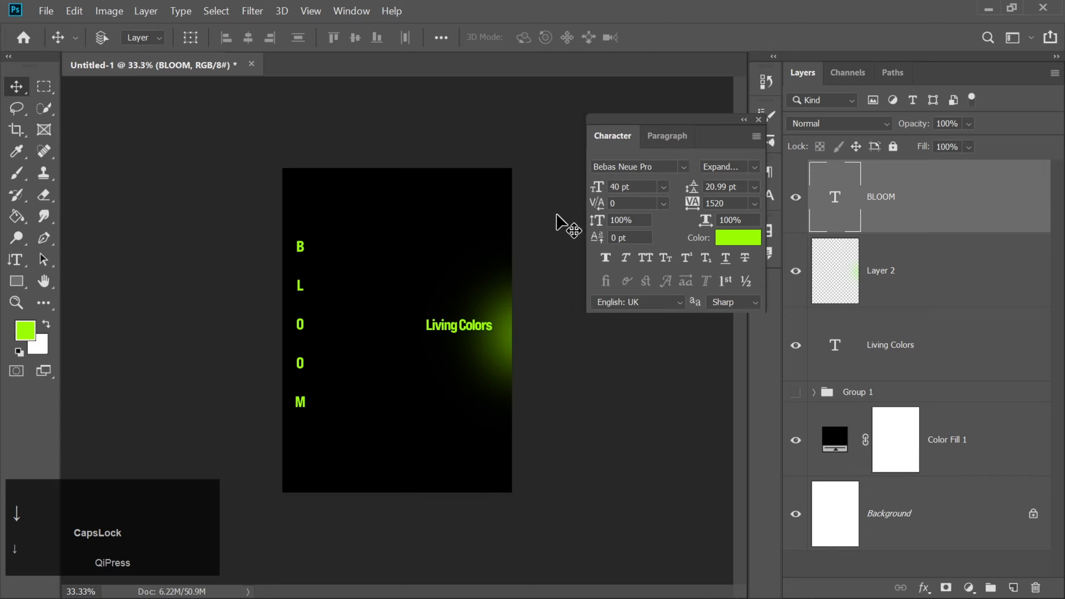
pyautogui.click(758, 119)
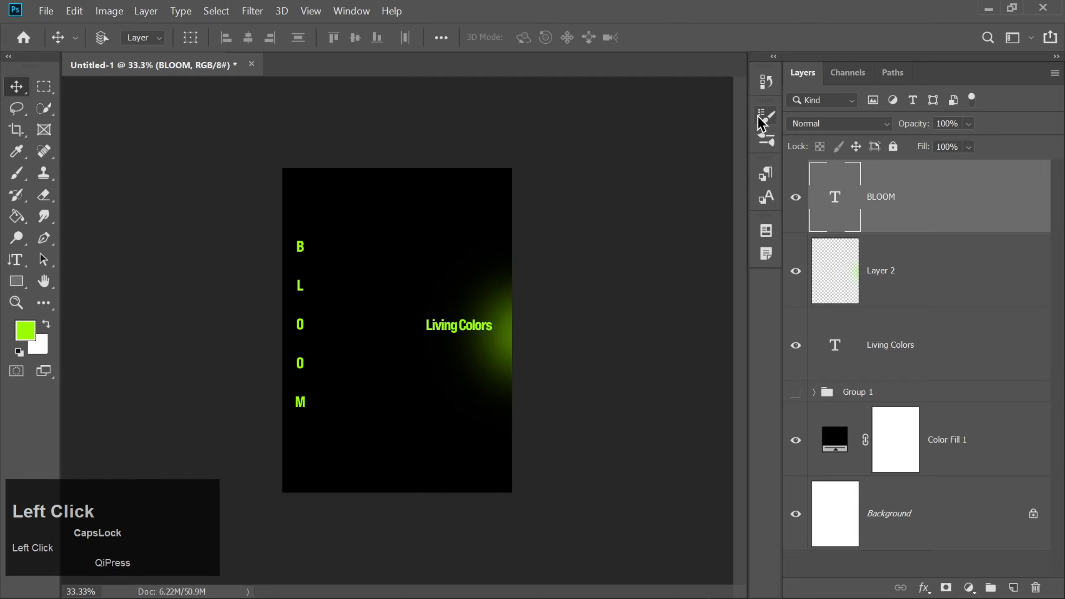
pyautogui.press('Up')
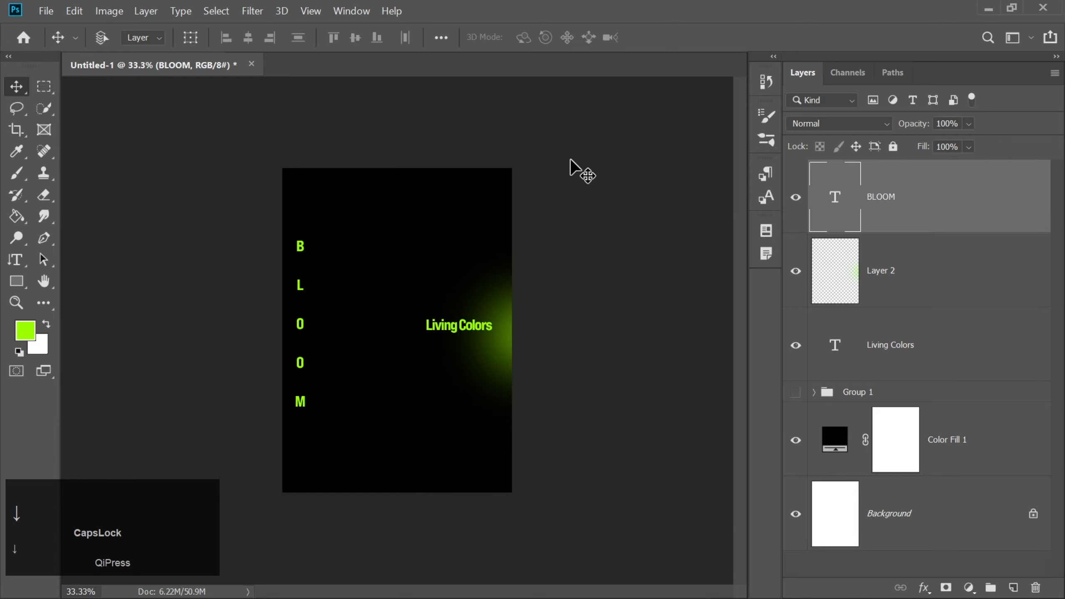
pyautogui.click(16, 87)
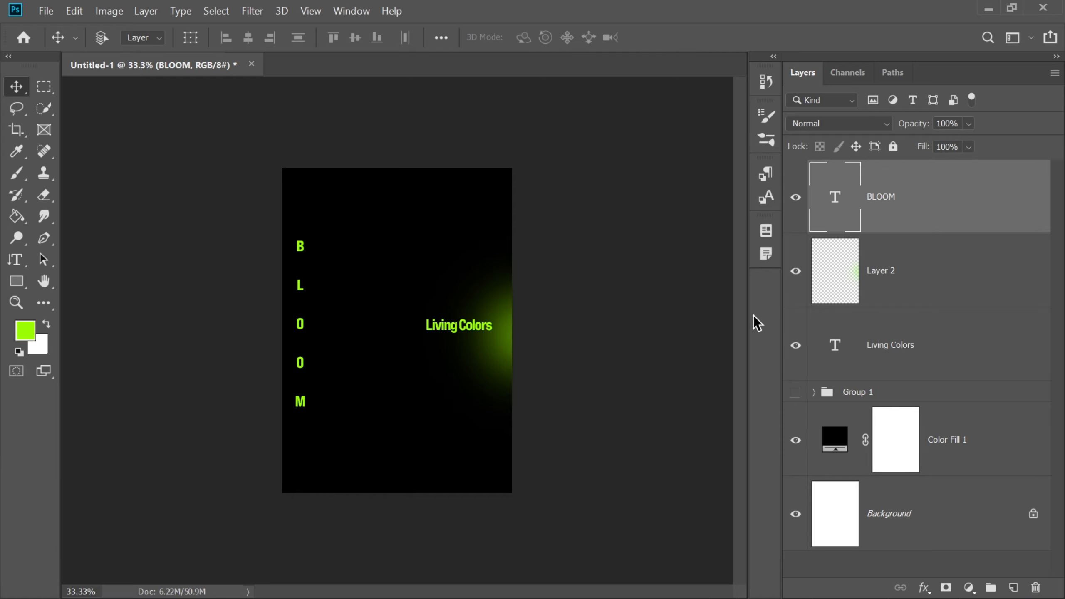
pyautogui.click(795, 392)
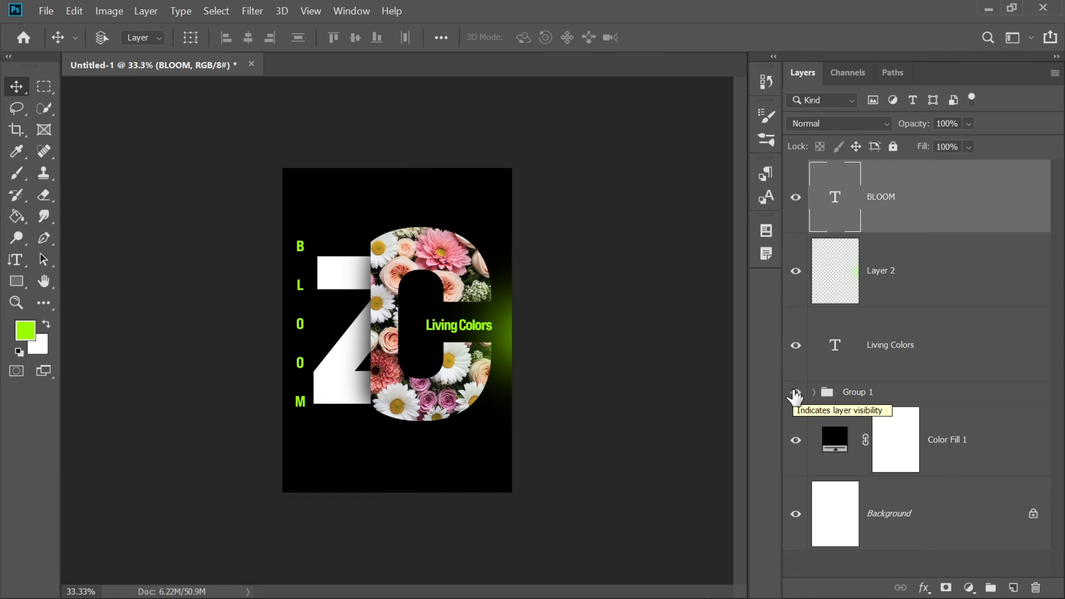
# Step: Hide the letters' group, start a horizontal text near the canvas's upper edge and set its tracking to 20
pyautogui.rightClick(20, 262)
pyautogui.click(52, 257)
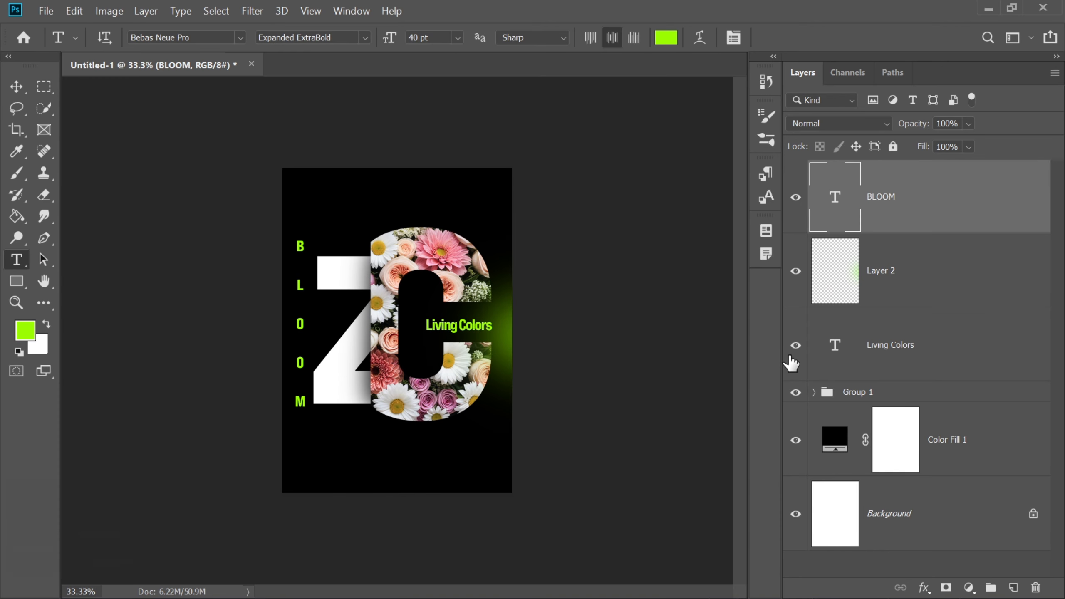
pyautogui.click(795, 391)
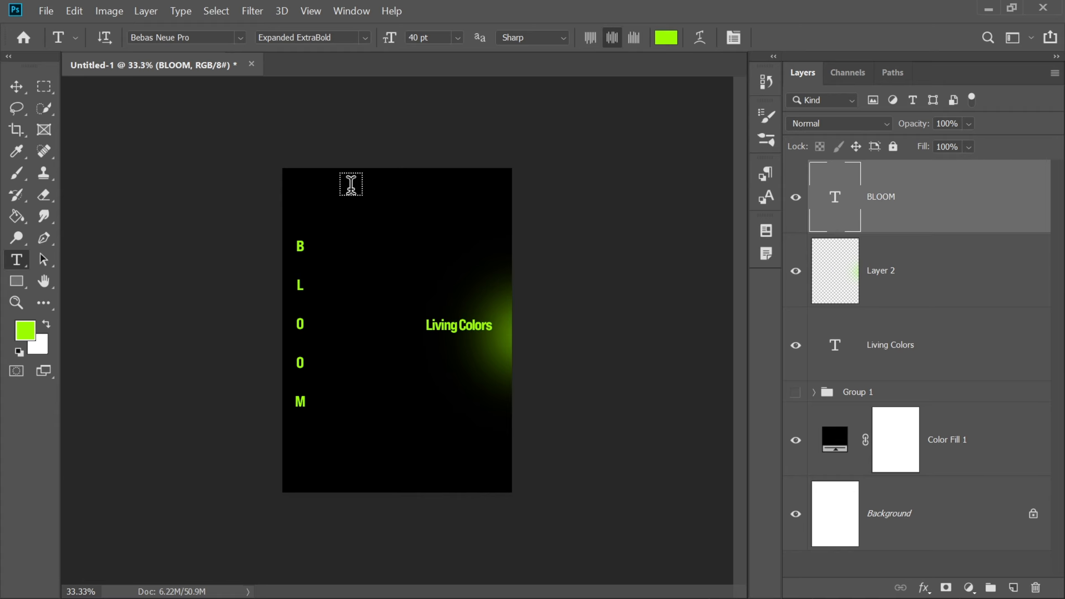
pyautogui.click(363, 185)
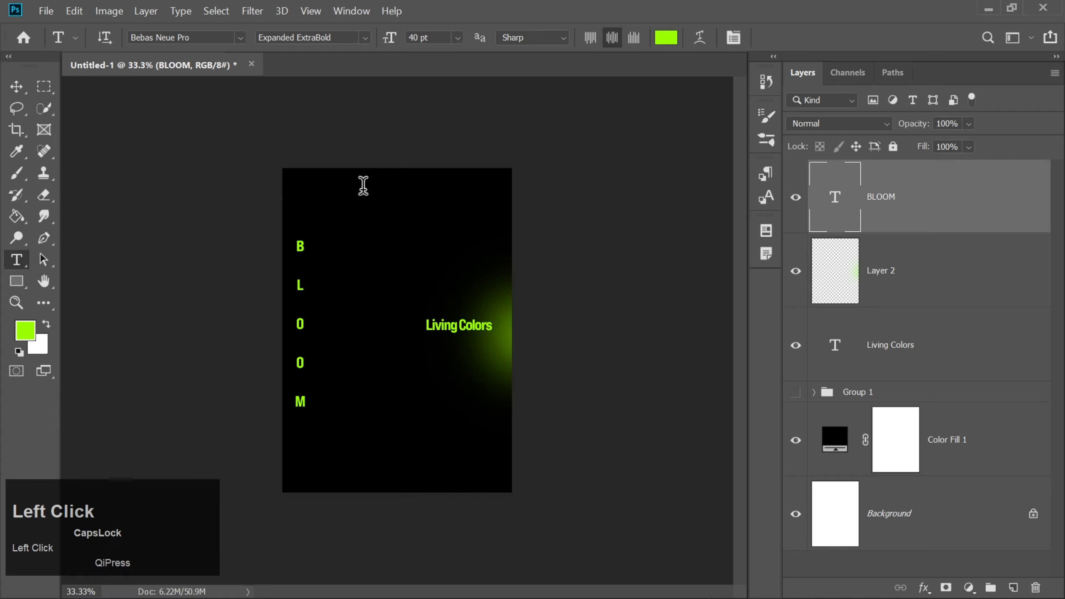
pyautogui.click(359, 12)
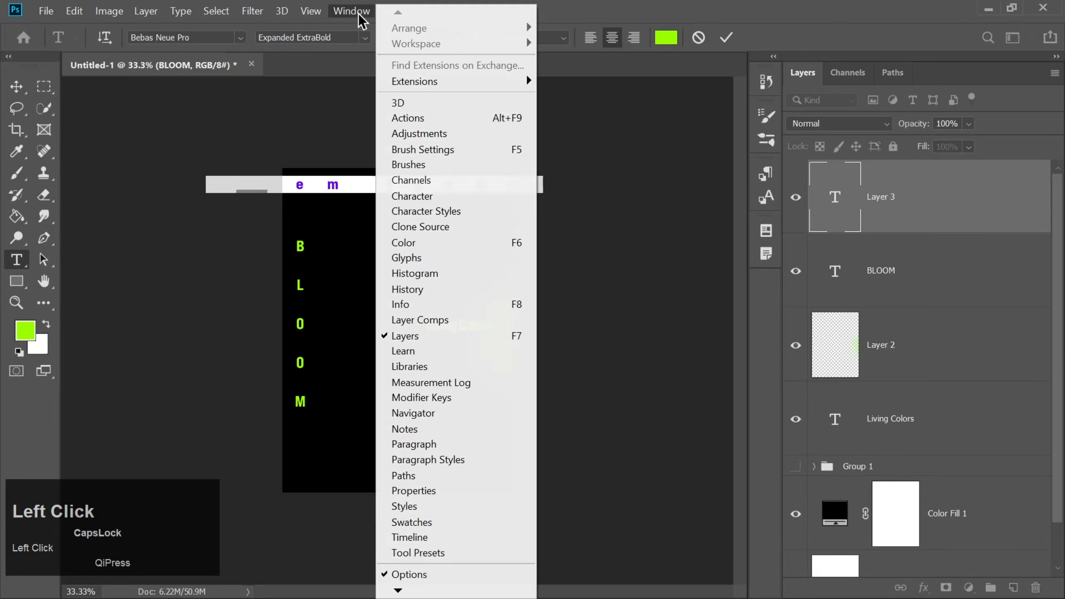
pyautogui.click(409, 196)
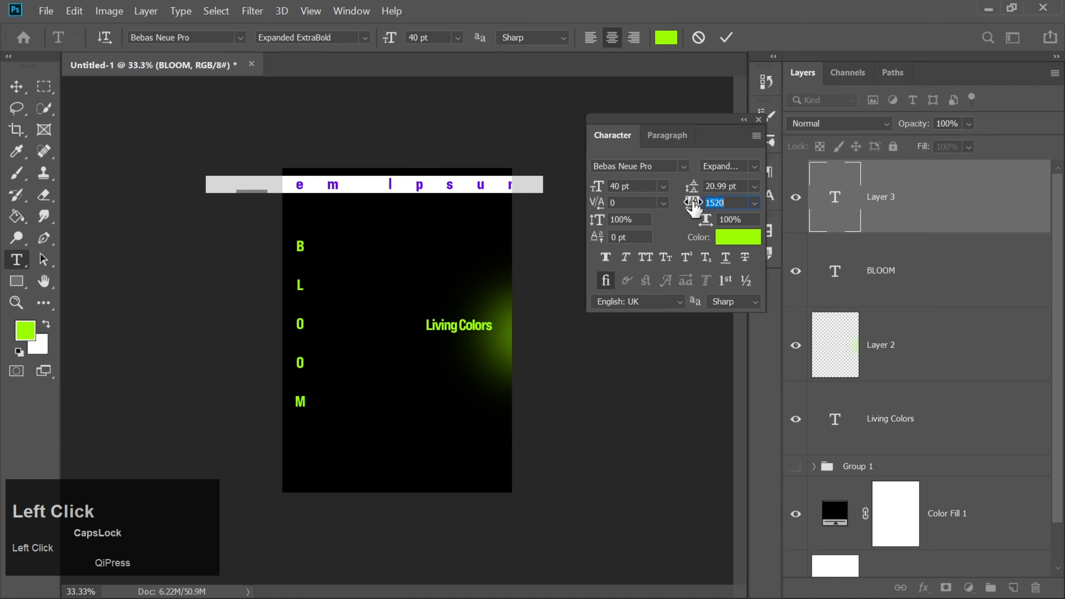
pyautogui.moveTo(695, 206)
pyautogui.mouseDown()
pyautogui.moveTo(664, 209)
pyautogui.moveTo(696, 215)
pyautogui.mouseUp()
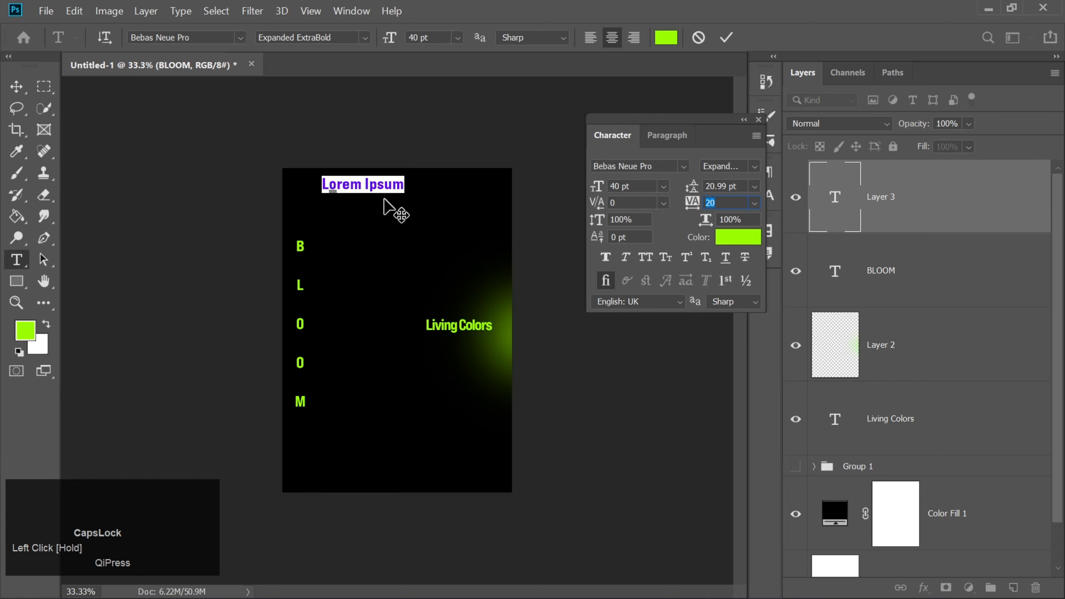
# Step: Replace the placeholder in the new horizontal text with "12-18"
pyautogui.write('12-1')
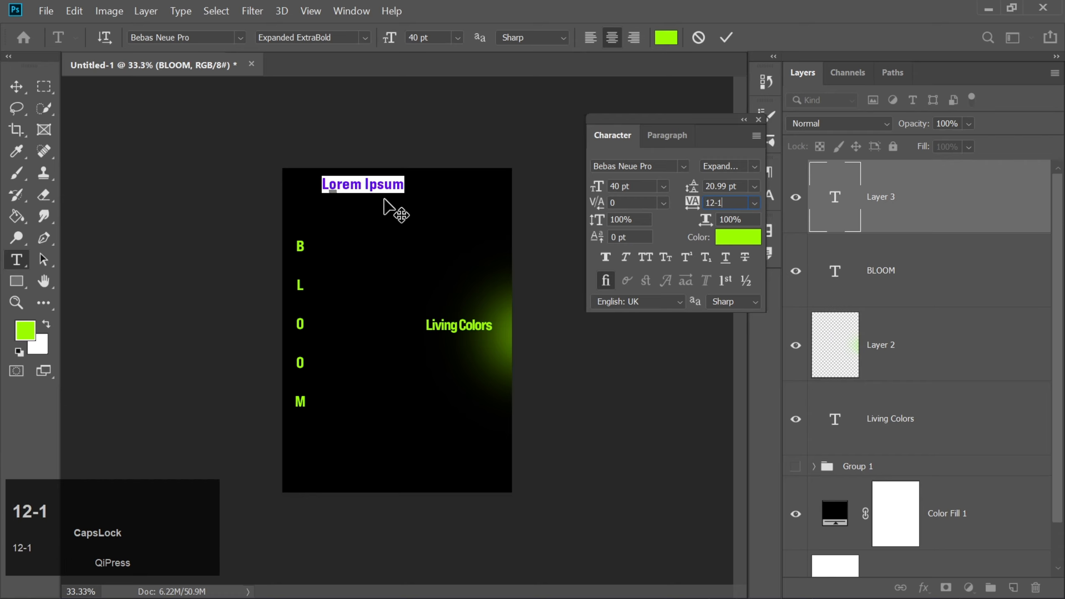
pyautogui.click(365, 181)
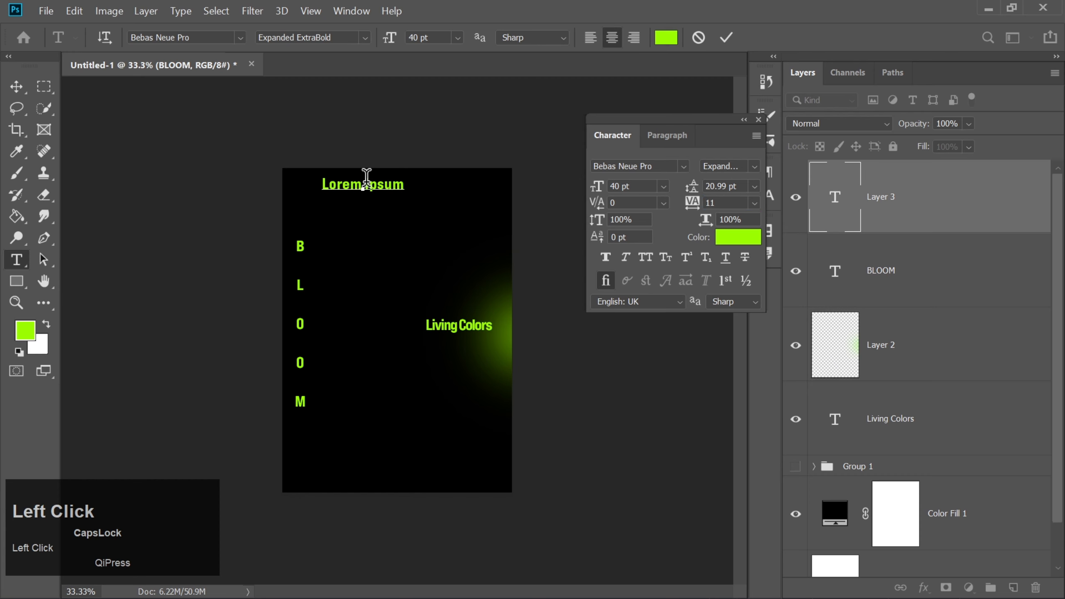
pyautogui.hotkey('ctrl', 'a')
pyautogui.write('12')
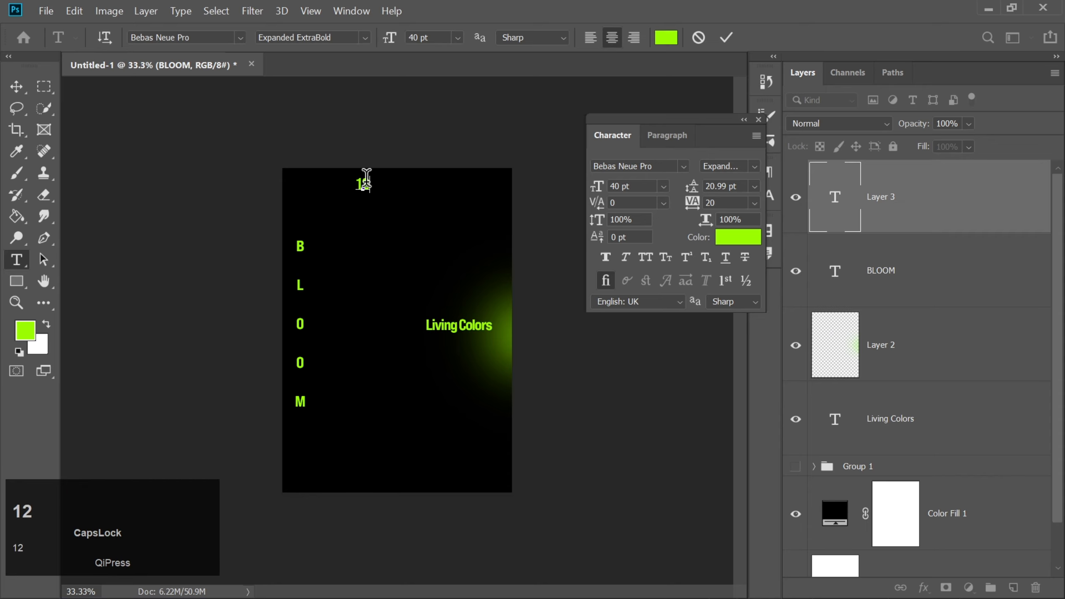
pyautogui.write('-18')
# Step: Colour the whole "12-18" text near-white (fbfcfa) and set its font size to 20 pt
pyautogui.hotkey('ctrl', 'a')
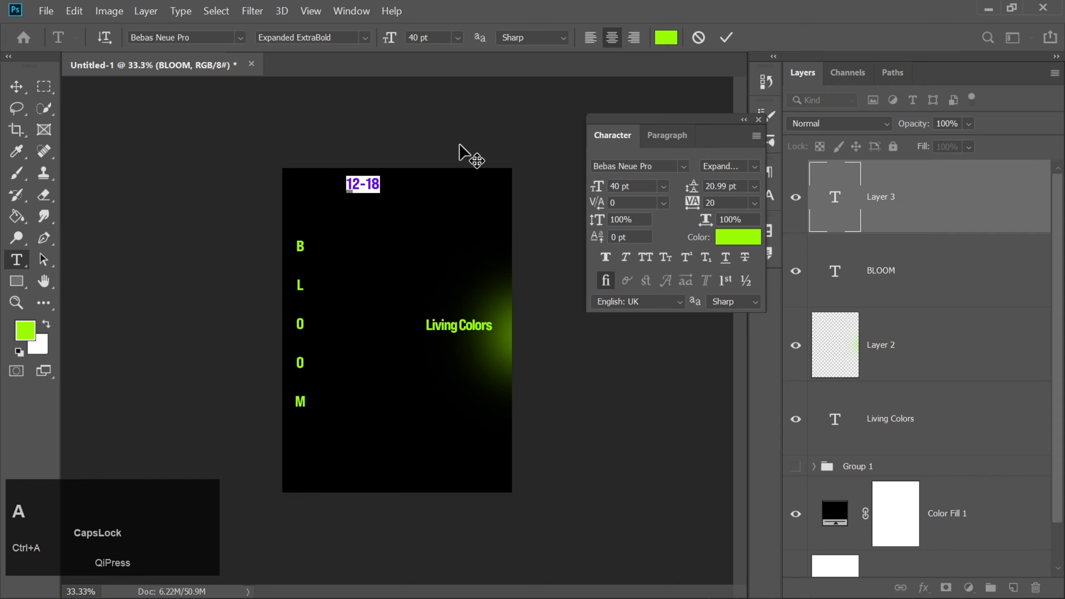
pyautogui.click(670, 39)
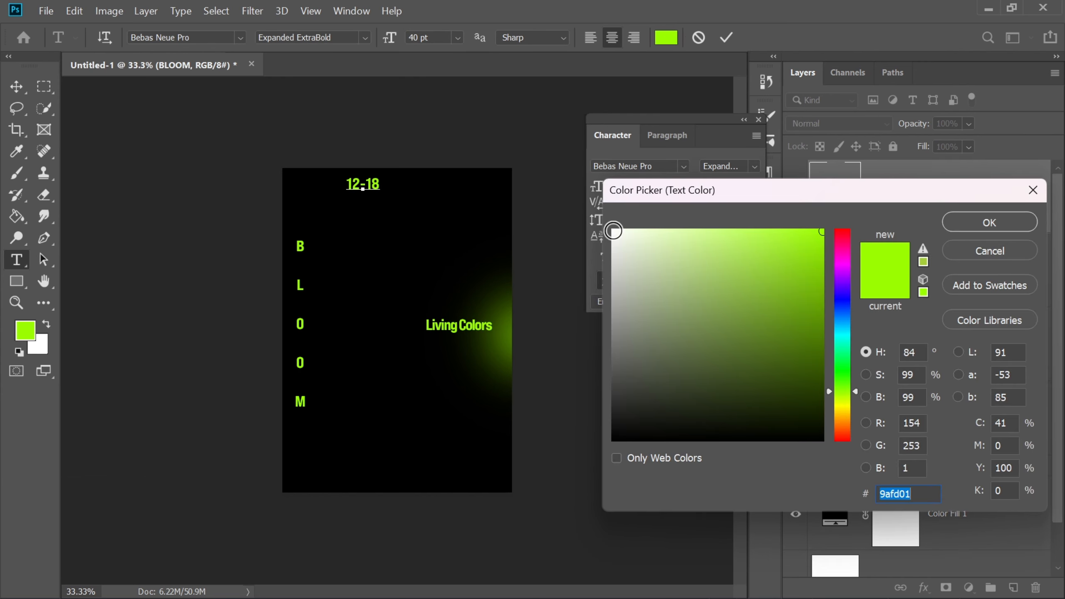
pyautogui.click(613, 231)
pyautogui.press('Return')
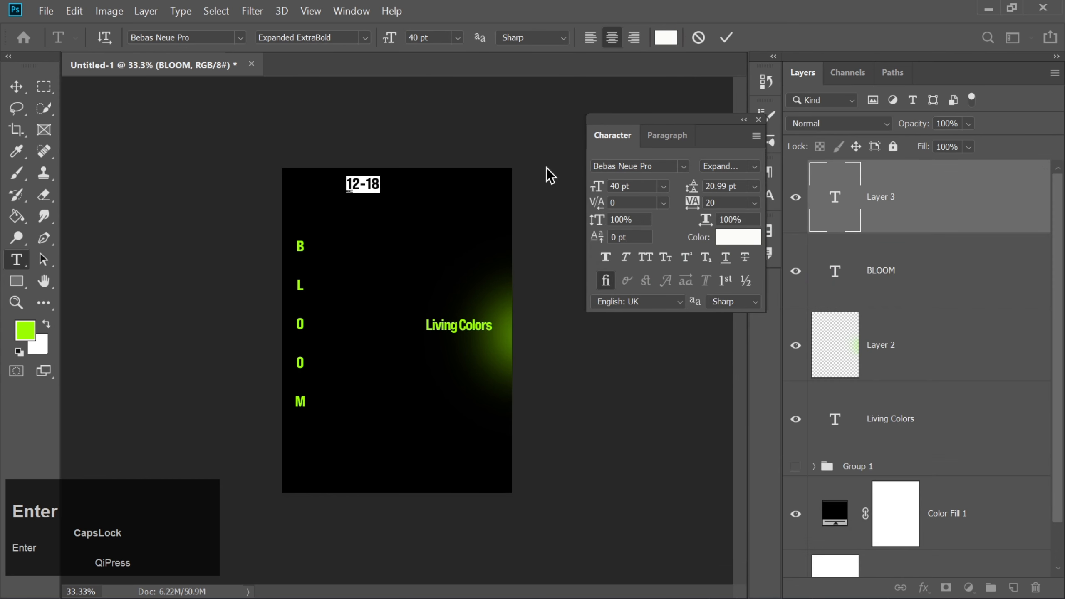
pyautogui.click(620, 186)
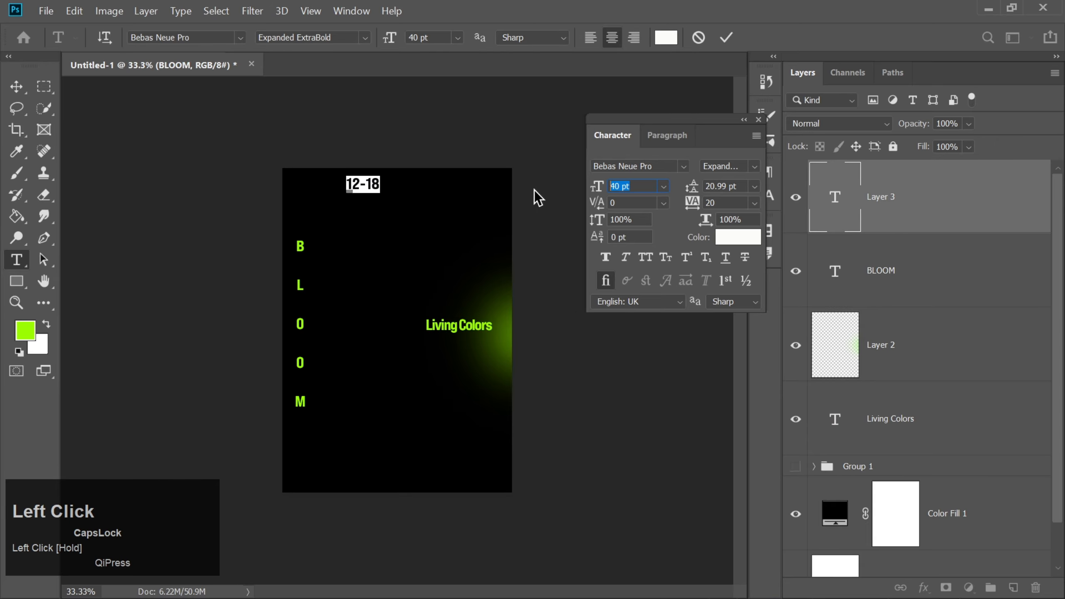
pyautogui.write('20')
pyautogui.press('Return')
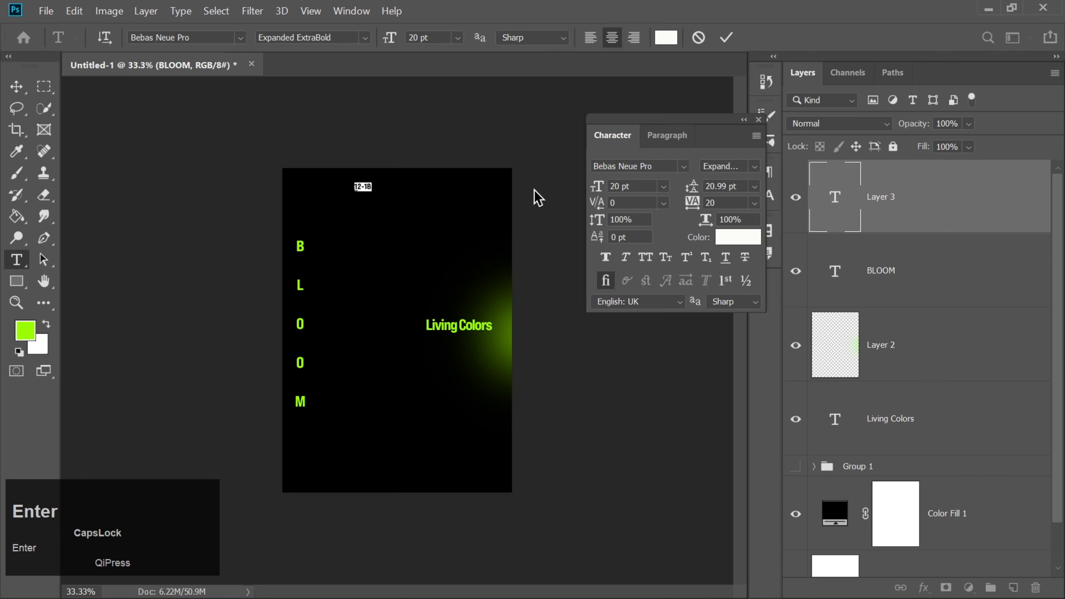
# Step: Add a second line reading "February 2026" below "12-18" in the same text
pyautogui.press('capslock')
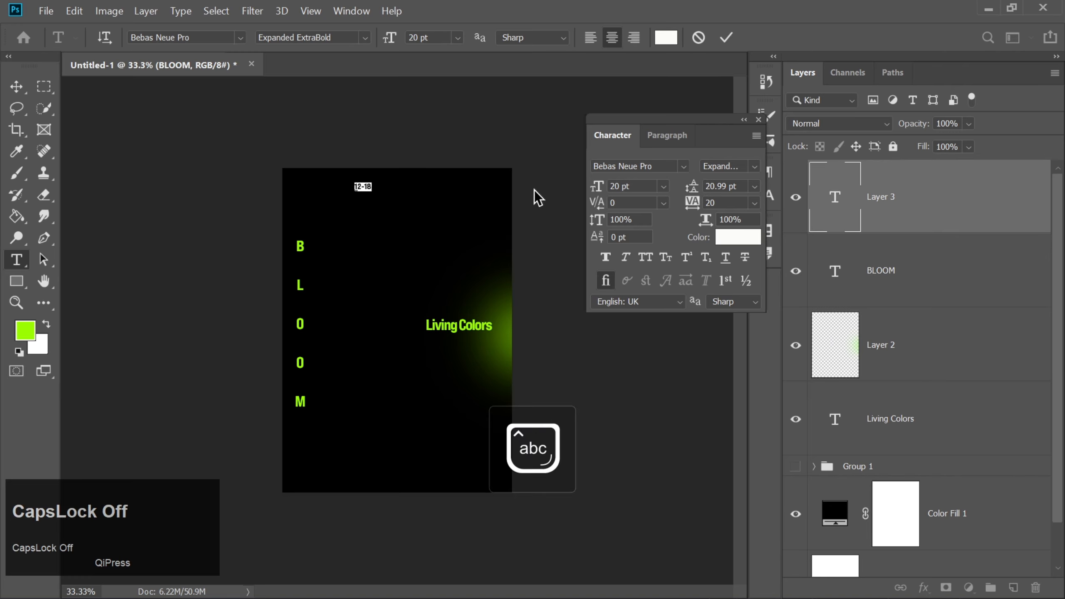
pyautogui.click(372, 186)
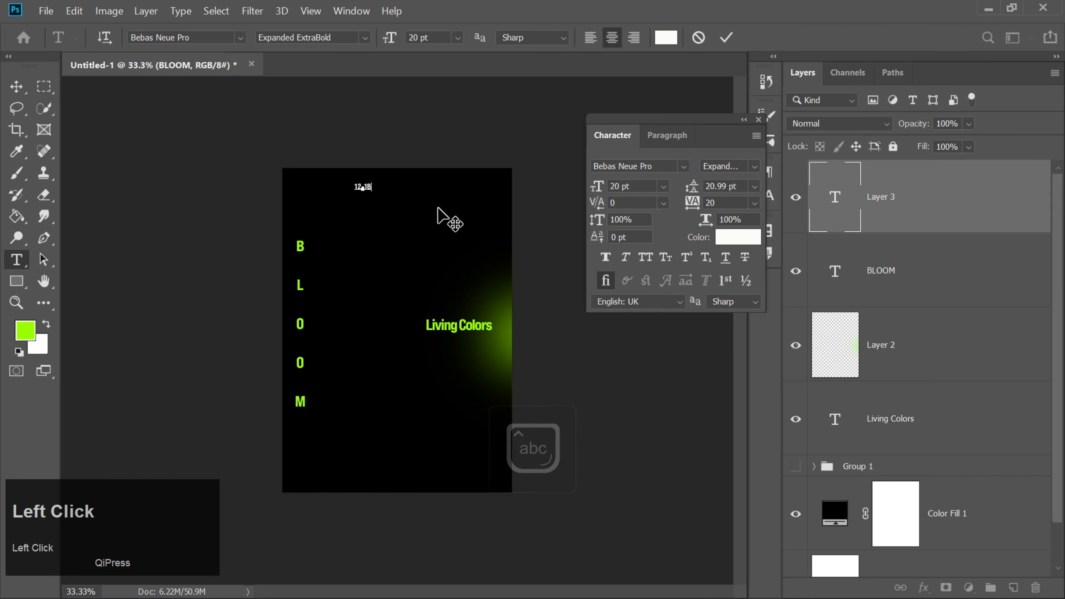
pyautogui.press('Return')
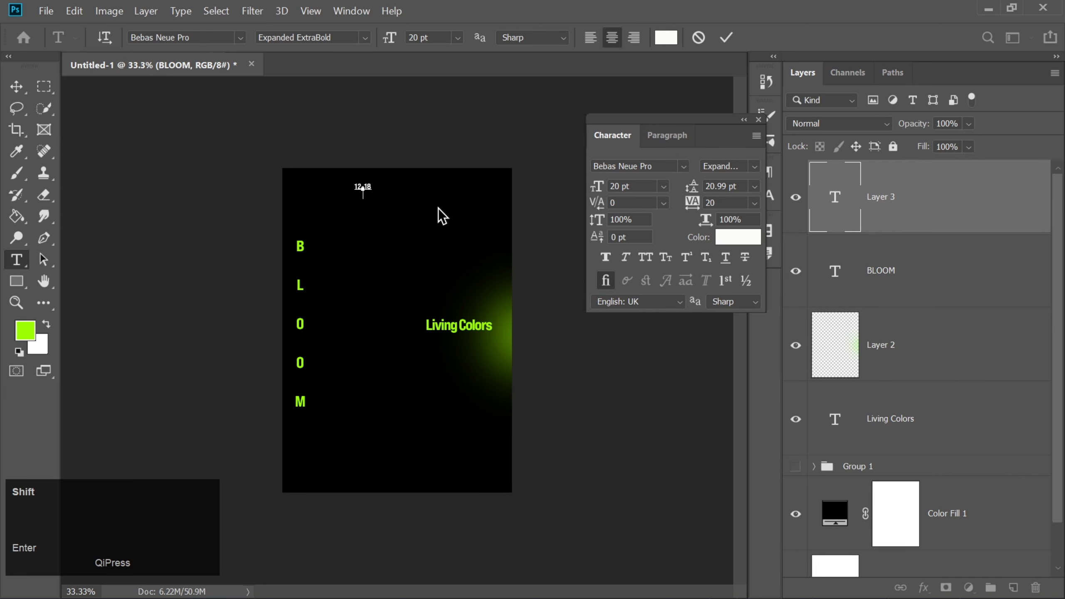
pyautogui.write('Febru')
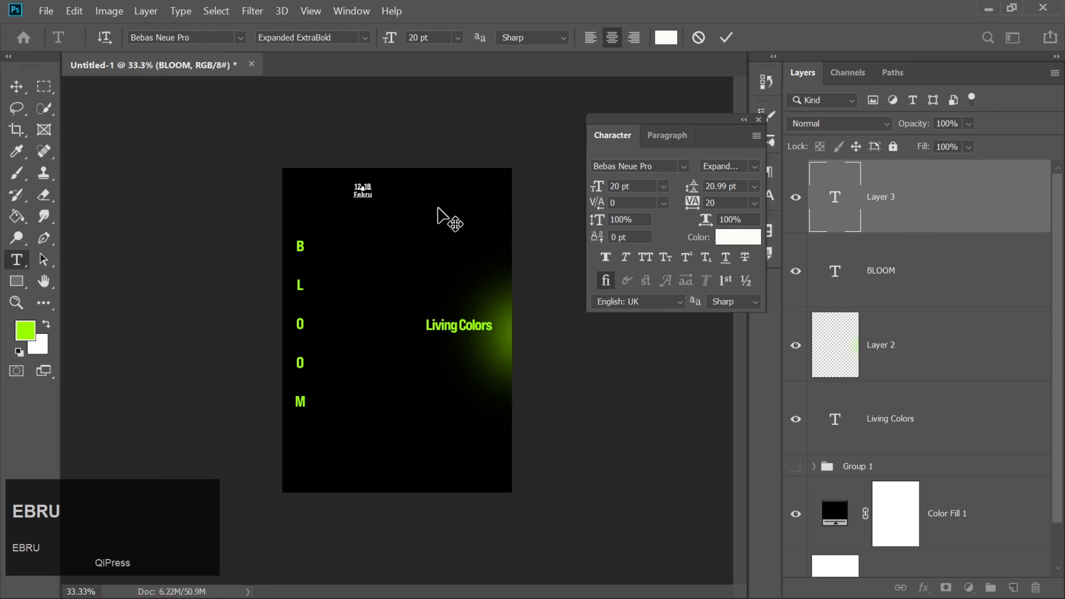
pyautogui.write('ary')
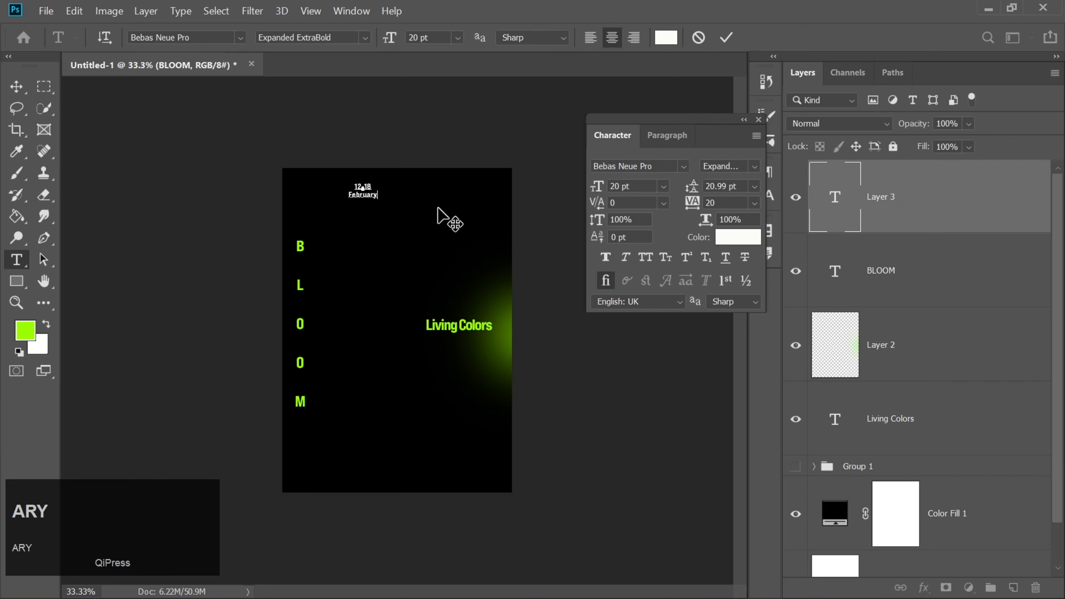
pyautogui.write(' 2026')
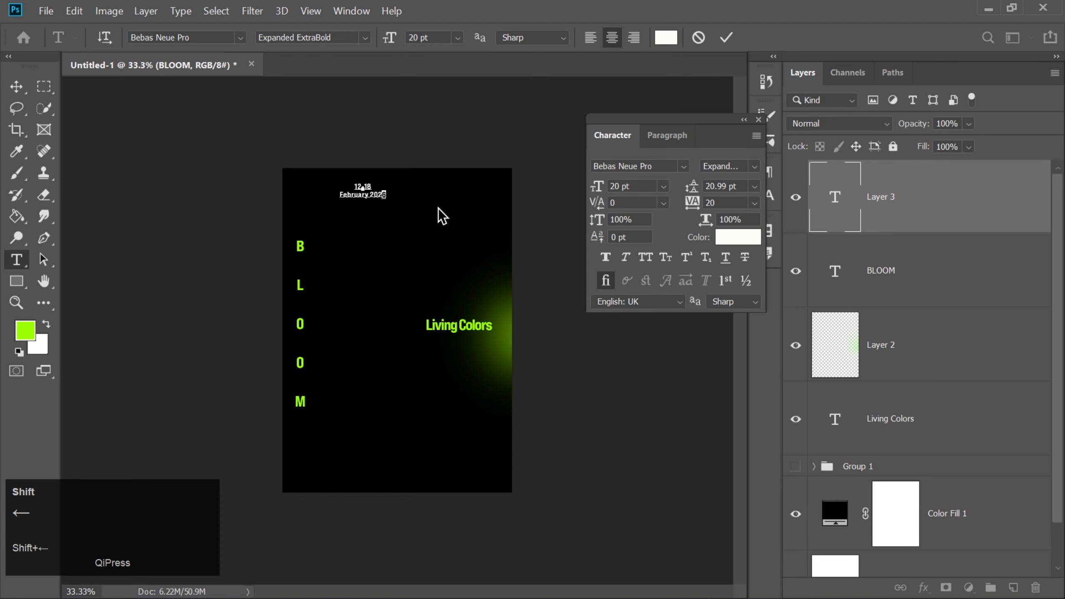
# Step: Recolour only the "February 2026" line to lime green 9afd01, sampled from the "BLOOM" text
pyautogui.hotkey('shift', 'Left')
pyautogui.hotkey('shift', 'Left')
pyautogui.hotkey('shift', 'Left')
pyautogui.hotkey('shift', 'Left')
pyautogui.hotkey('shift', 'Left')
pyautogui.hotkey('shift', 'Left')
pyautogui.hotkey('shift', 'Left')
pyautogui.hotkey('shift', 'Left')
pyautogui.hotkey('shift', 'Left')
pyautogui.hotkey('shift', 'Left')
pyautogui.hotkey('shift', 'Left')
pyautogui.hotkey('shift', 'Left')
pyautogui.hotkey('shift', 'Left')
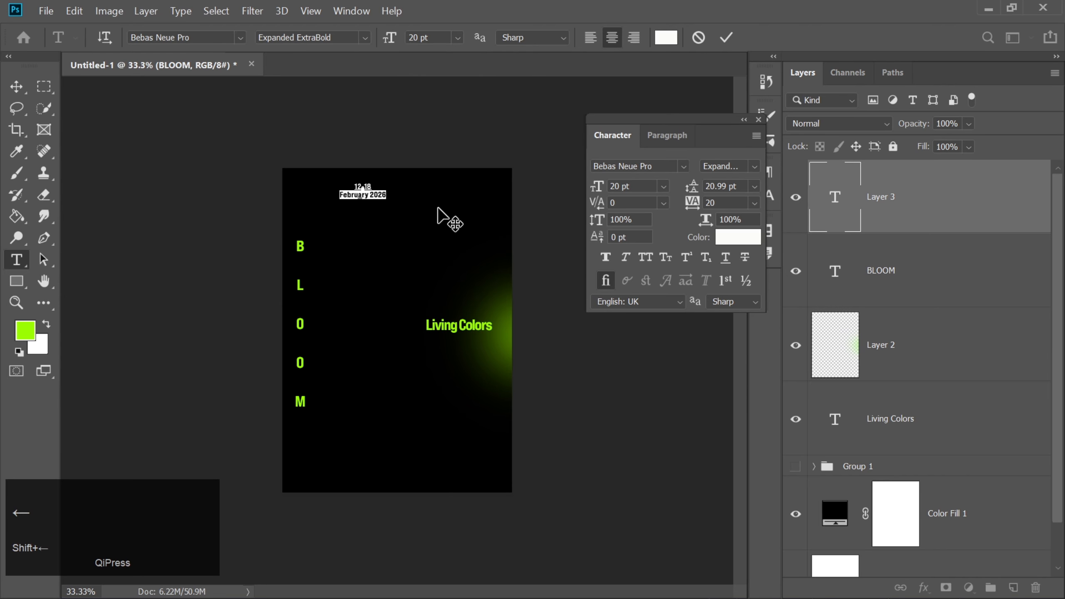
pyautogui.click(731, 237)
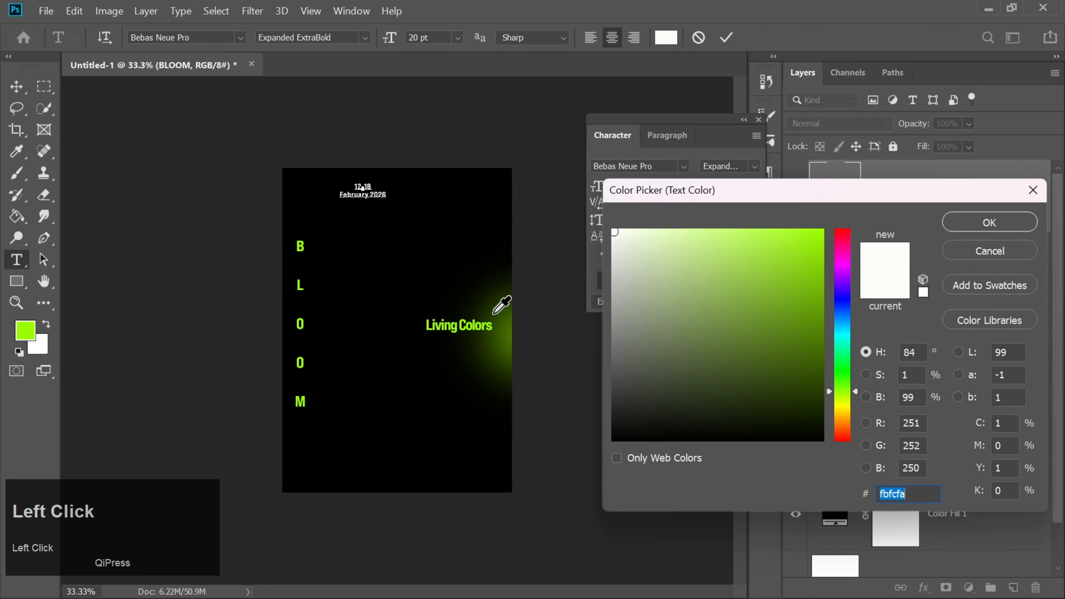
pyautogui.click(474, 326)
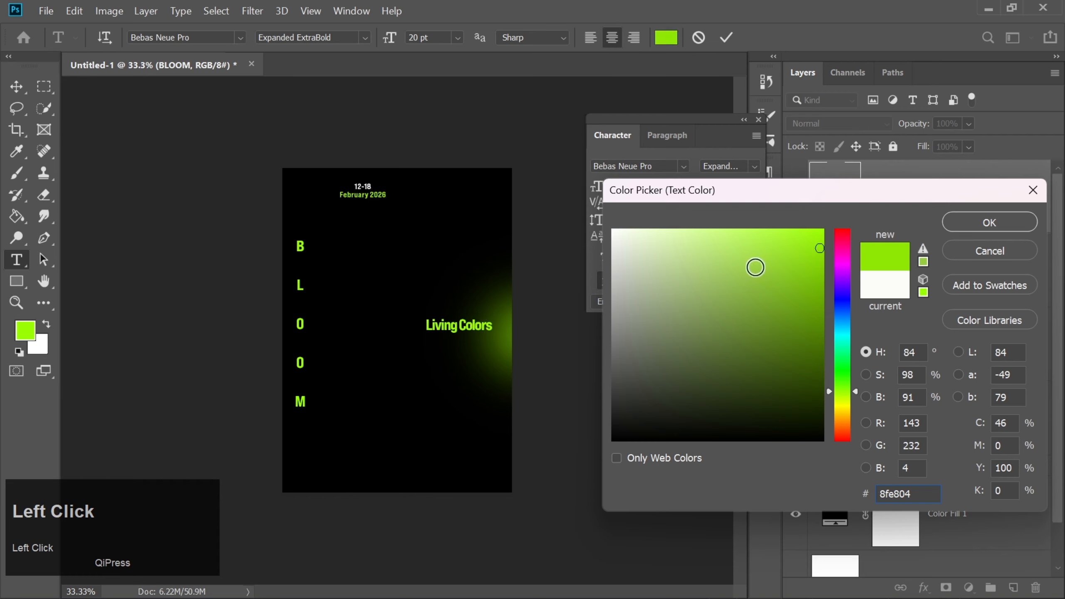
pyautogui.click(820, 230)
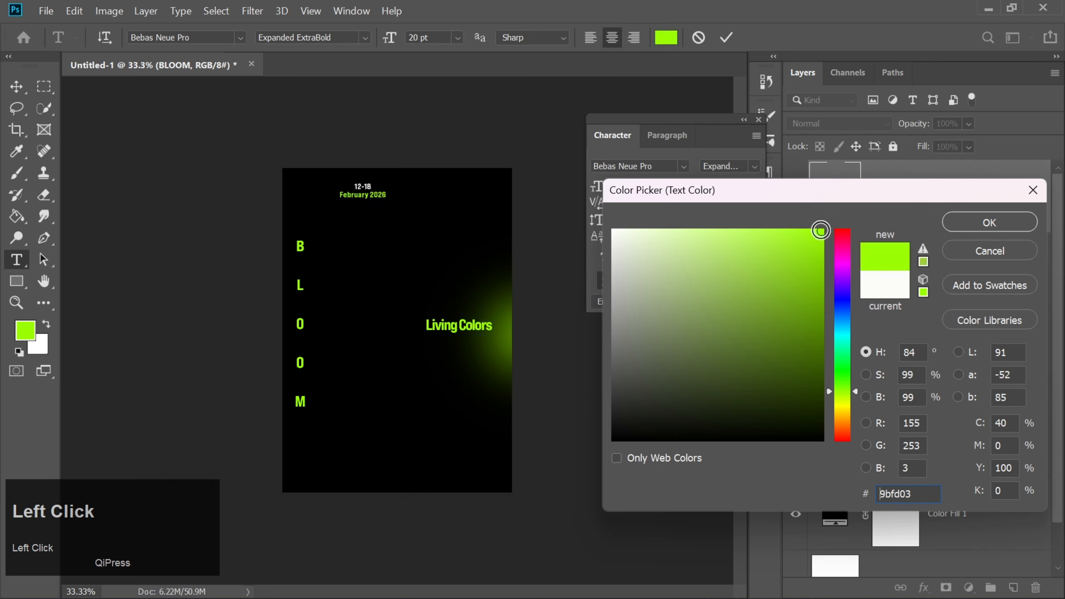
pyautogui.moveTo(820, 231); pyautogui.dragTo(829, 230)
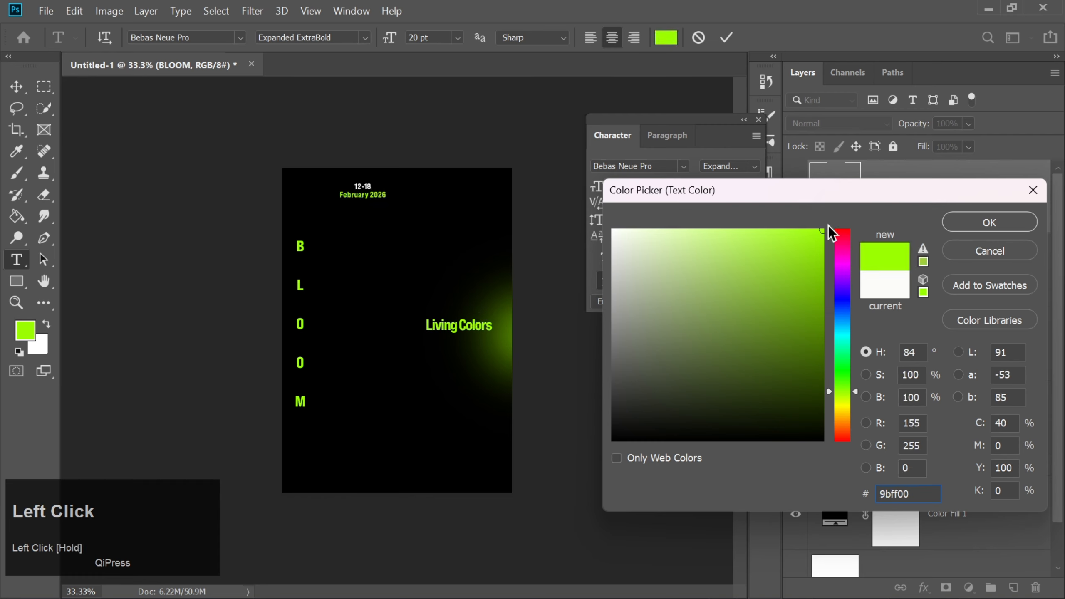
pyautogui.click(844, 394)
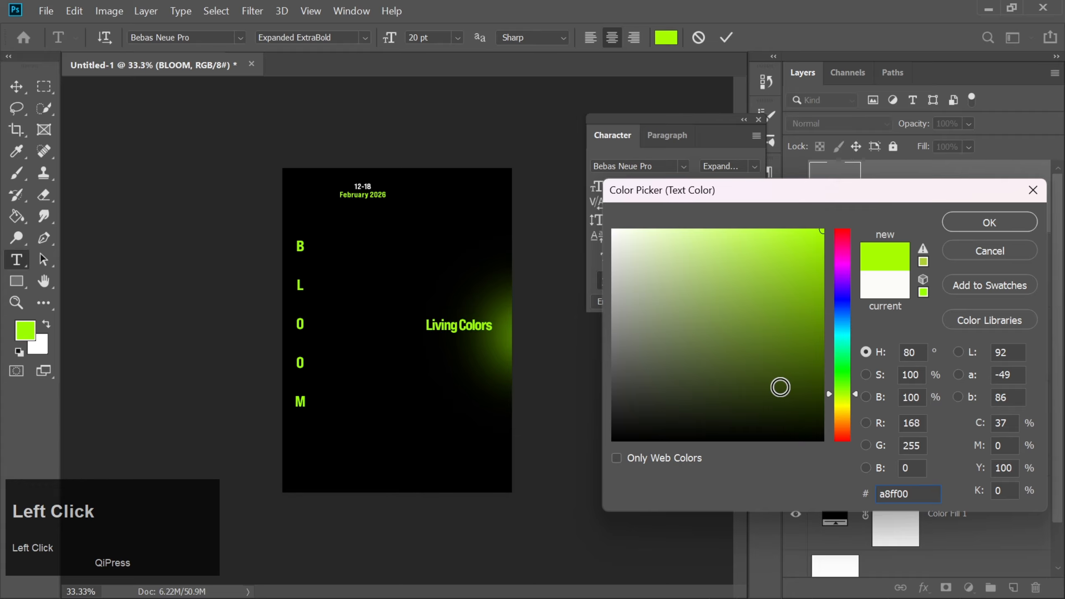
pyautogui.click(303, 363)
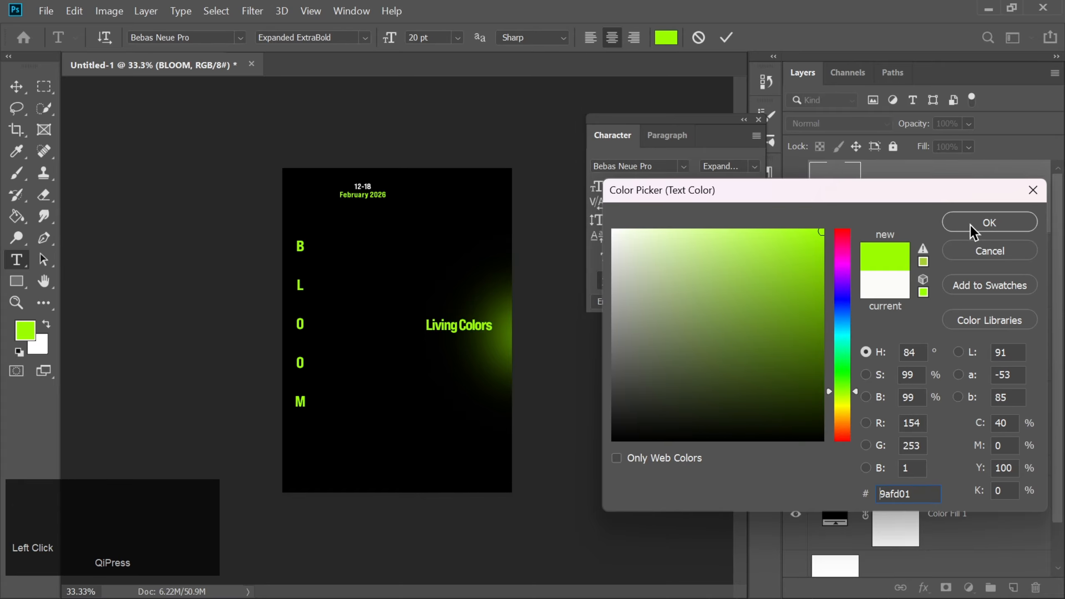
pyautogui.click(981, 222)
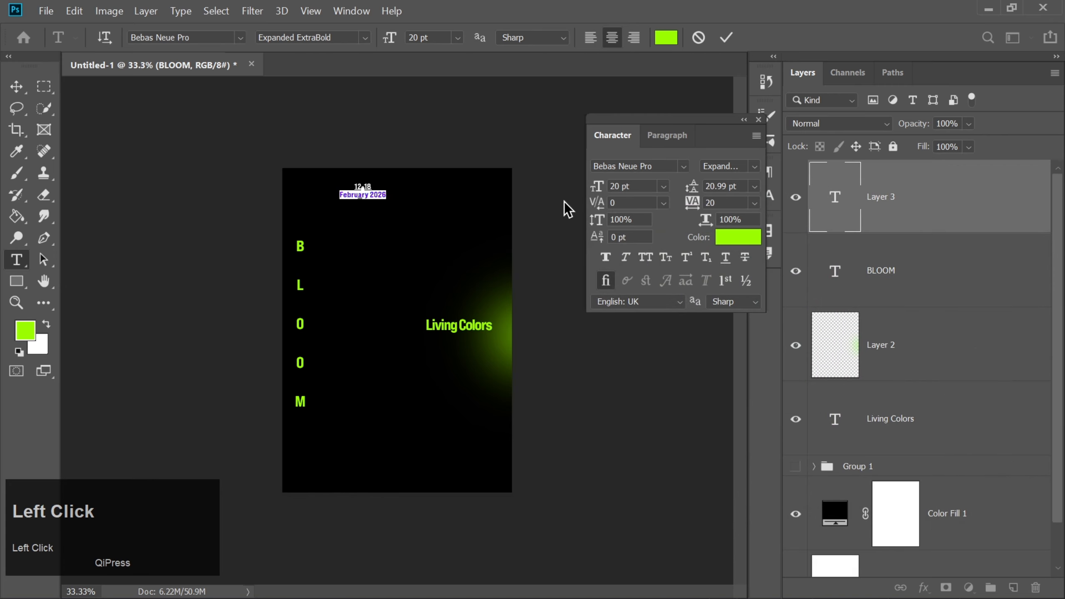
# Step: Add a third line with a hyphen below "February 2026" and left-align the whole text block
pyautogui.click(386, 193)
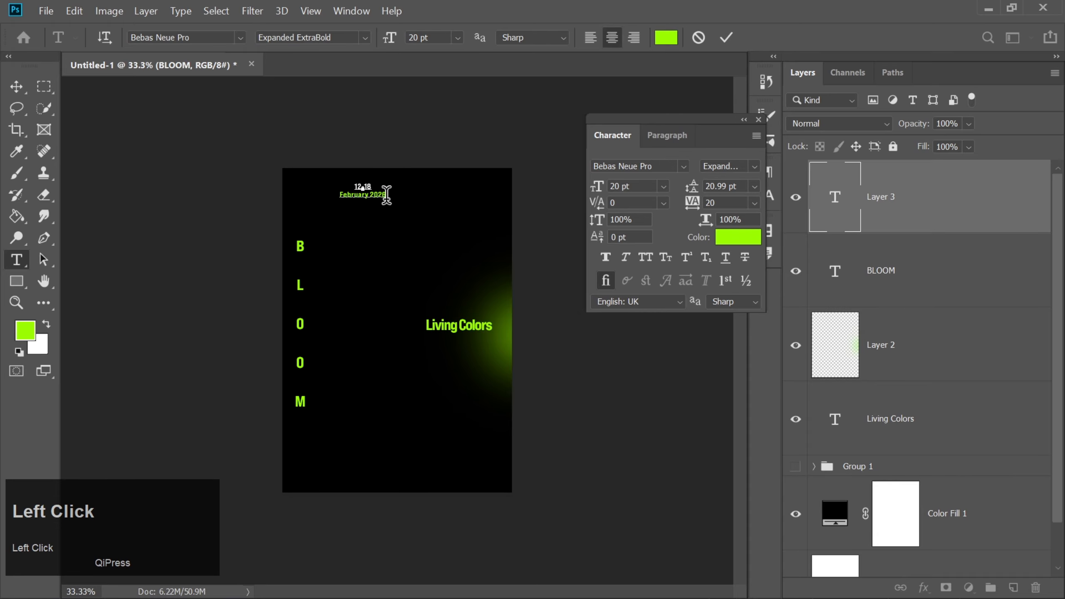
pyautogui.press('Return')
pyautogui.write('-')
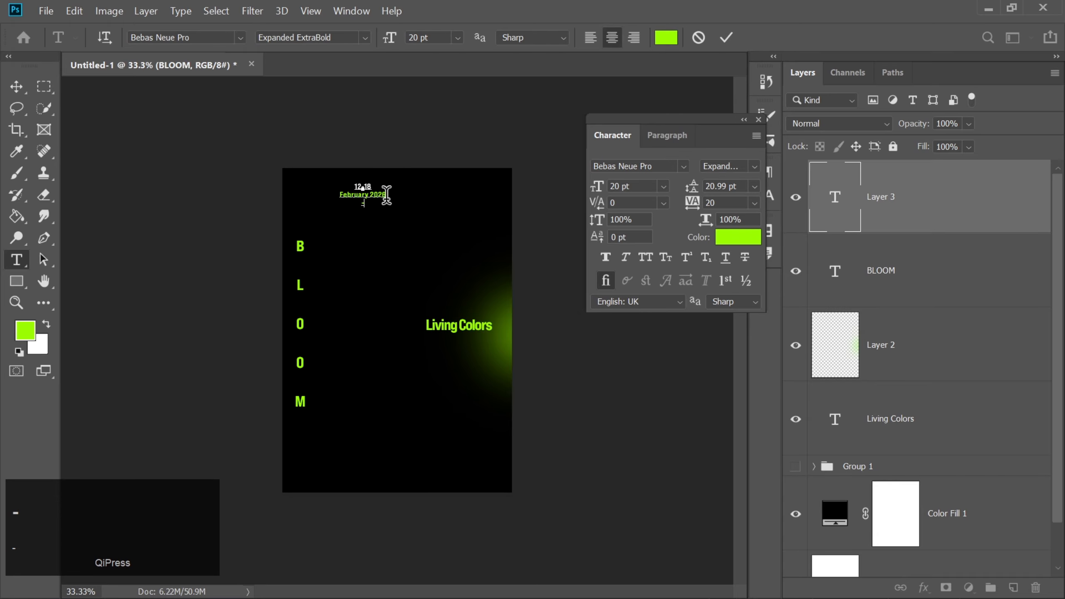
pyautogui.hotkey('ctrl', 'a')
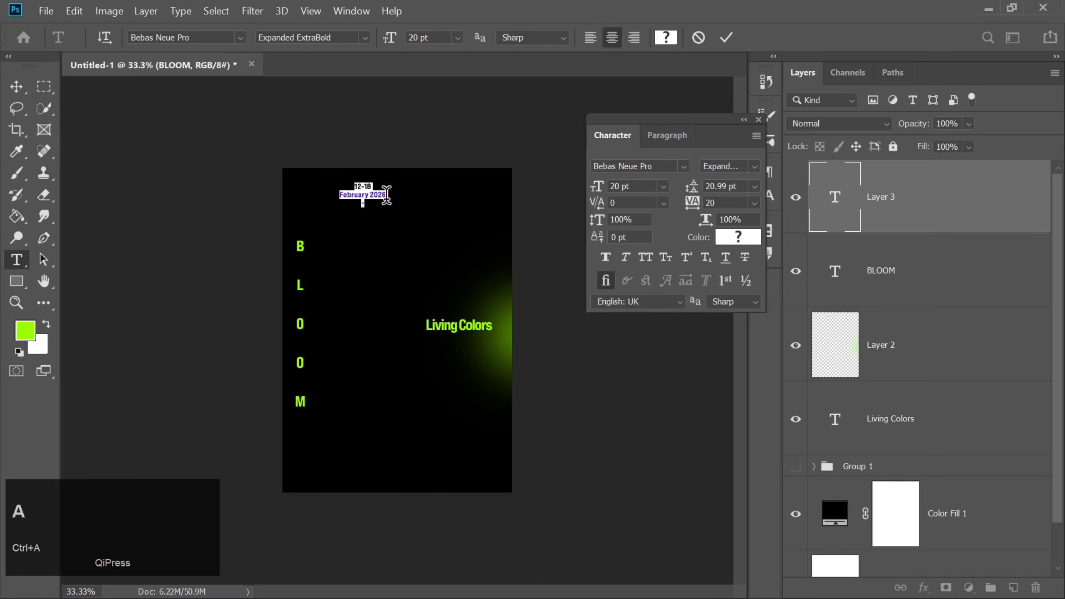
pyautogui.click(598, 37)
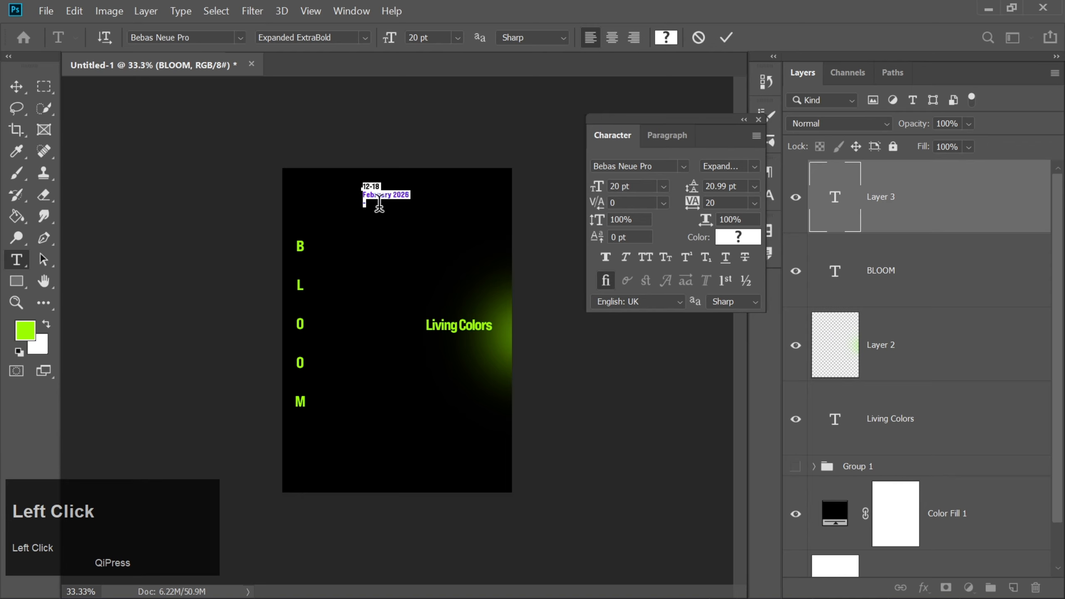
# Step: Start a new line below the hyphen, leaving a blank line between, and set its text colour to near-white (f8f9f7)
pyautogui.click(379, 205)
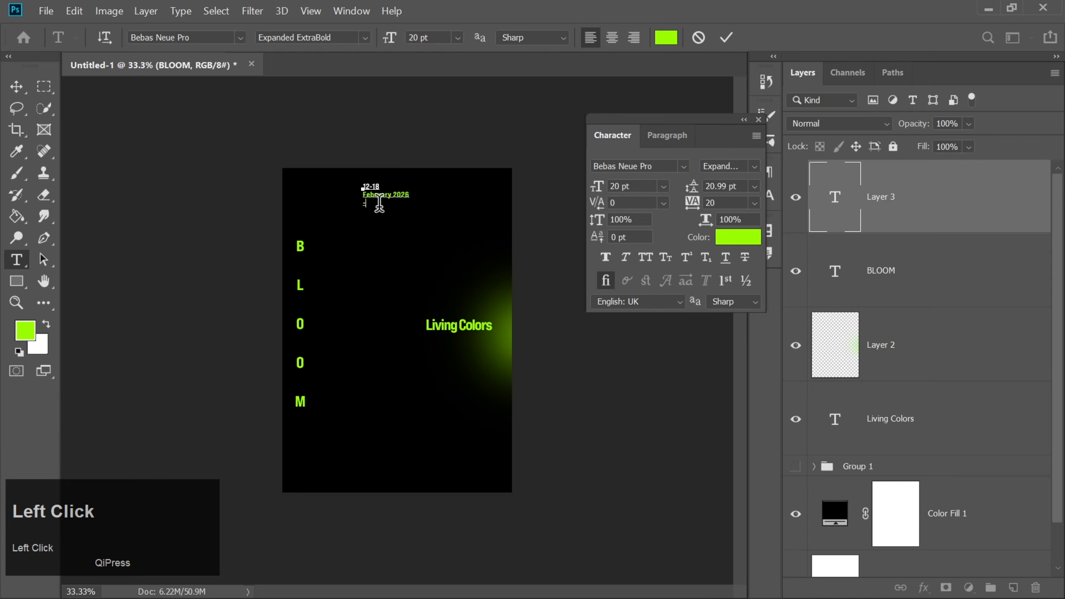
pyautogui.press('Return')
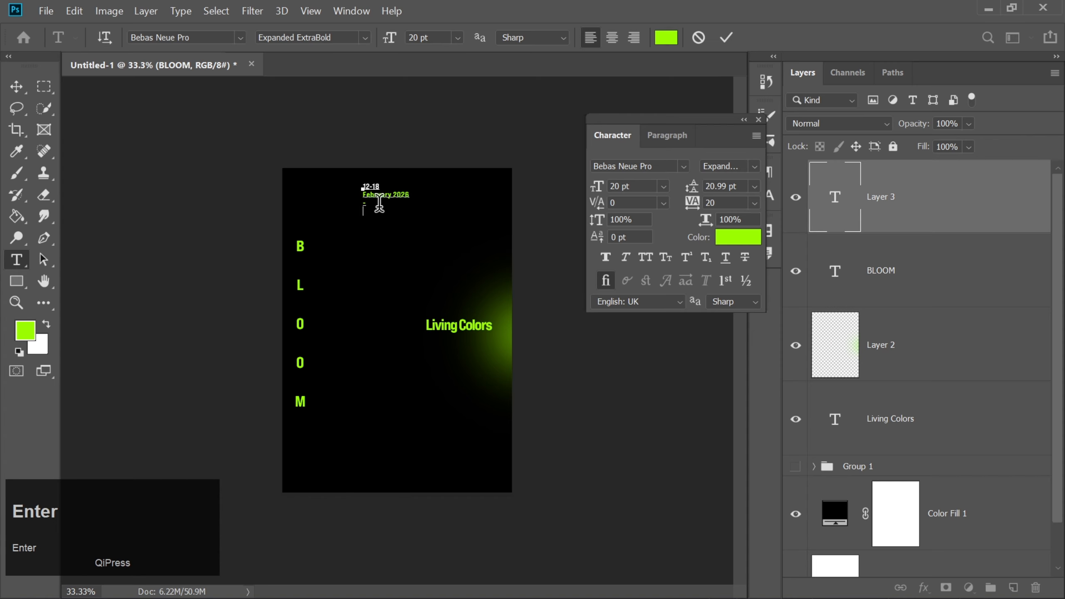
pyautogui.press('Return')
pyautogui.click(742, 238)
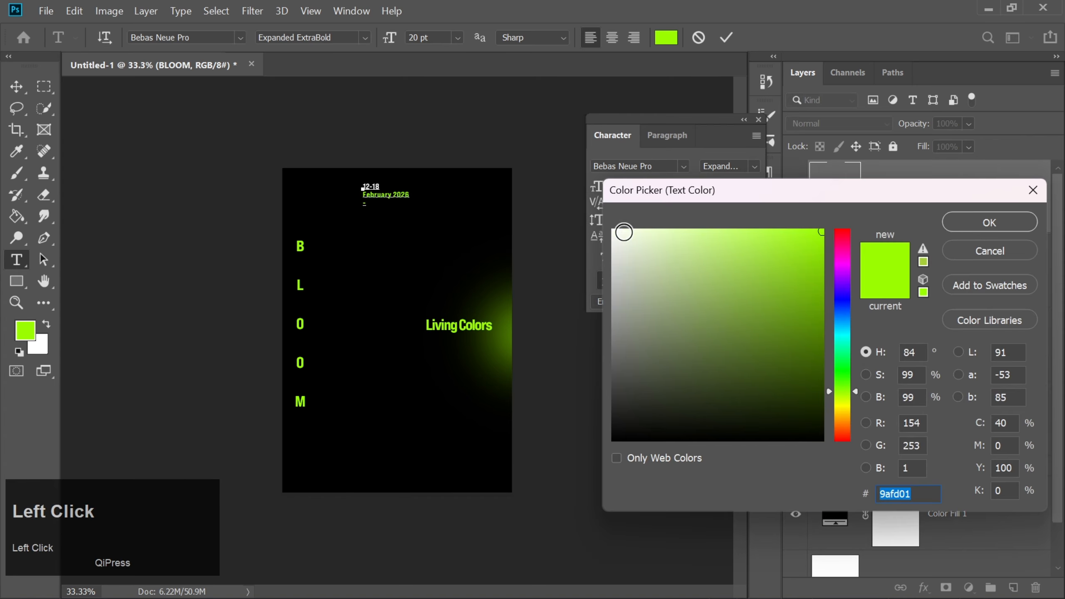
pyautogui.click(613, 233)
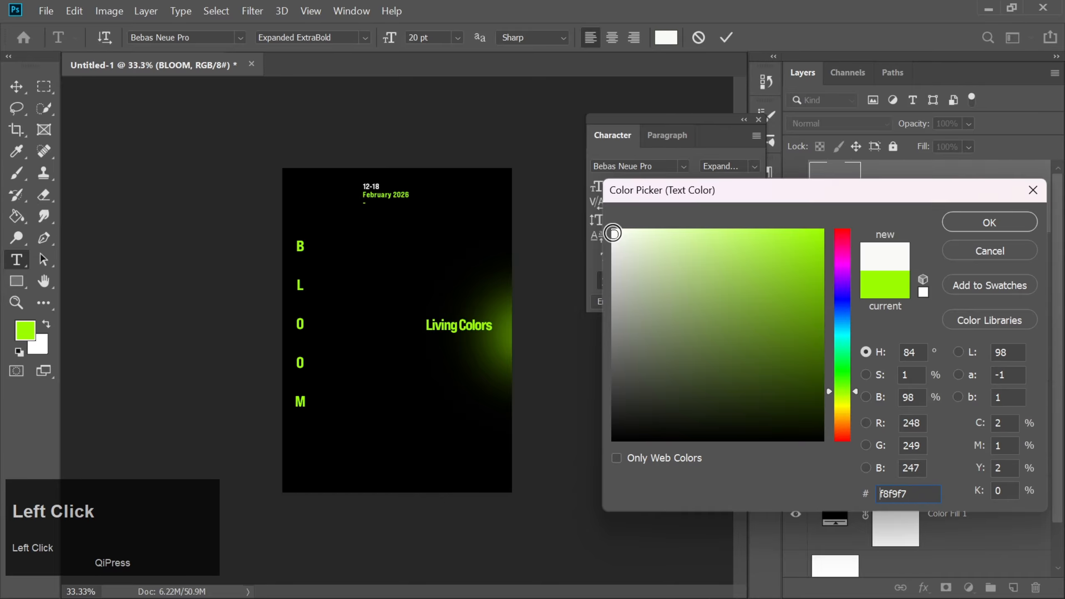
pyautogui.press('Return')
# Step: Enter "Celebration of colors," and "scents and nature" as two lines, commit the text and close the character settings
pyautogui.write('Ce')
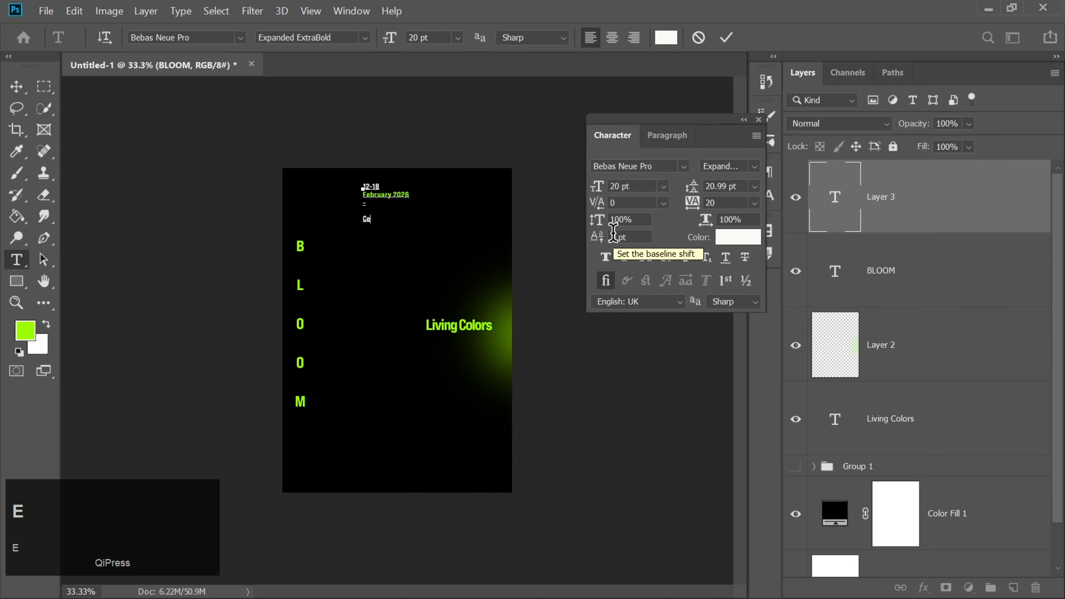
pyautogui.write('lebrat')
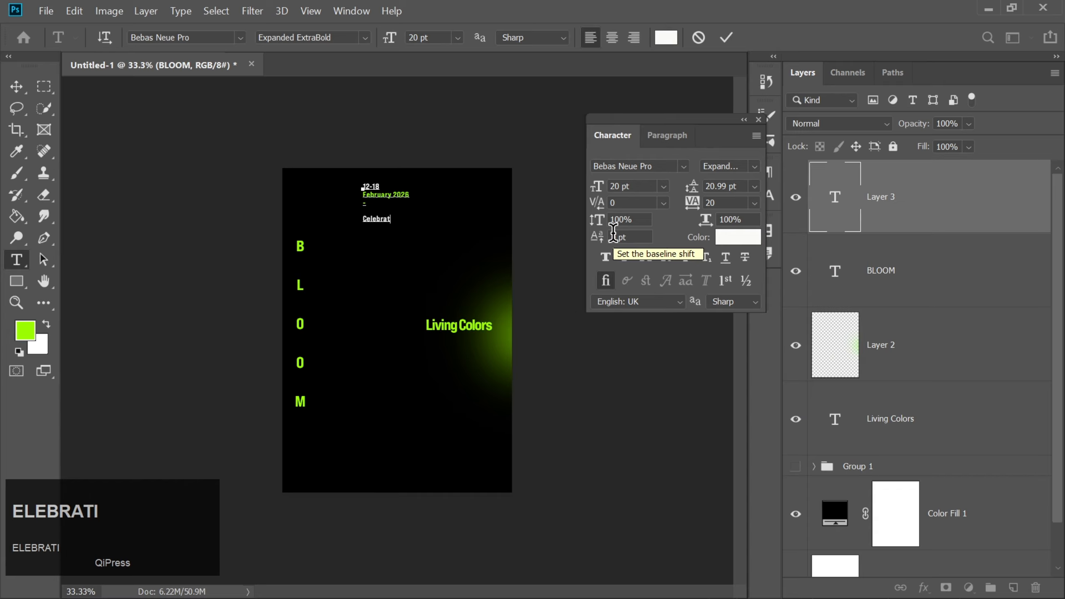
pyautogui.write('ion of col')
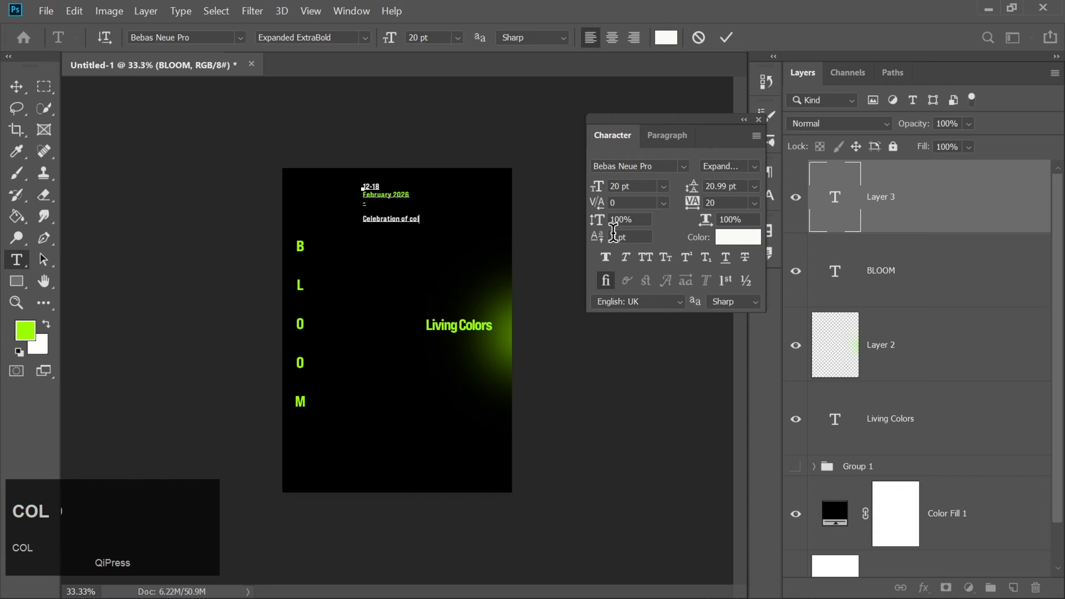
pyautogui.write('ors.')
pyautogui.press('Return')
pyautogui.write('scents and nature')
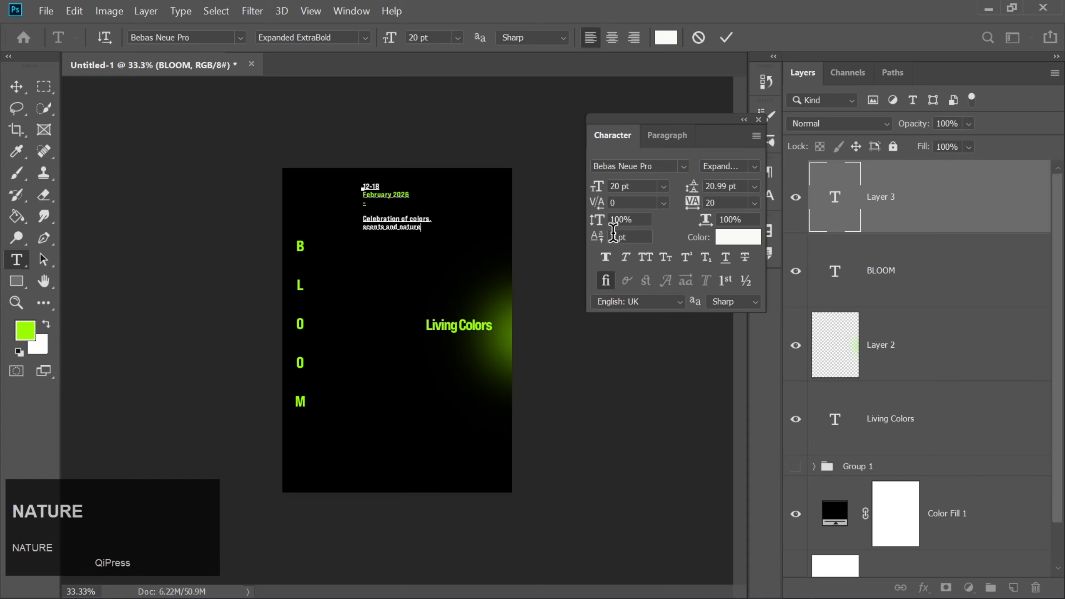
pyautogui.click(726, 38)
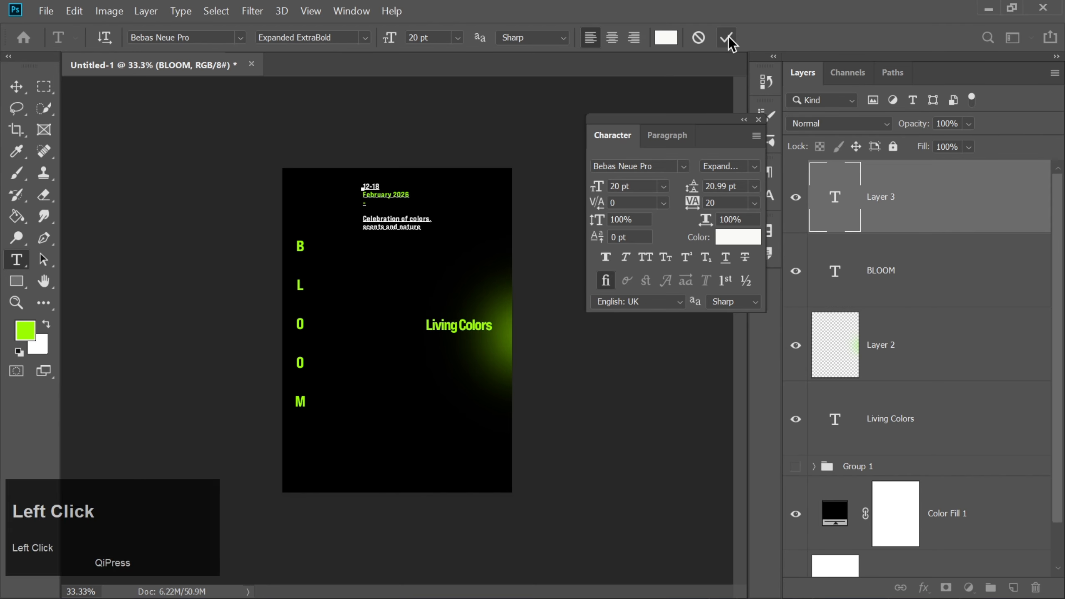
pyautogui.click(757, 119)
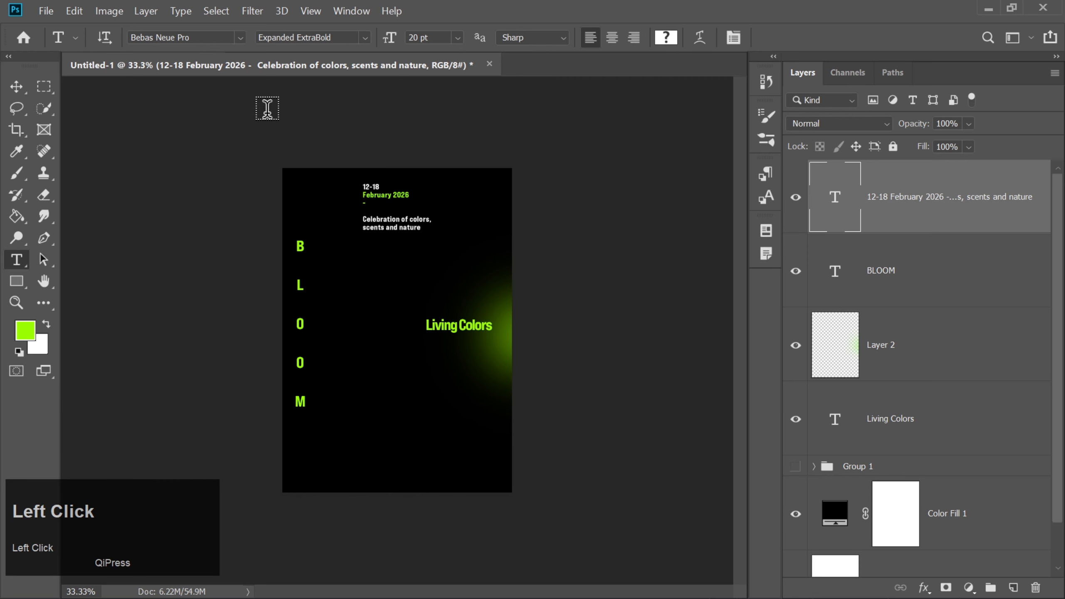
# Step: Nudge the date and tagline text block slightly upwards on the poster with the Move tool
pyautogui.click(17, 89)
pyautogui.press('Up')
pyautogui.press('Up')
pyautogui.press('Up')
pyautogui.press('Up')
pyautogui.press('Up')
pyautogui.press('Up')
pyautogui.press('Up')
pyautogui.press('Up')
pyautogui.press('Up')
pyautogui.press('Up')
pyautogui.press('Up')
pyautogui.press('Up')
pyautogui.press('Up')
pyautogui.press('Up')
pyautogui.press('Up')
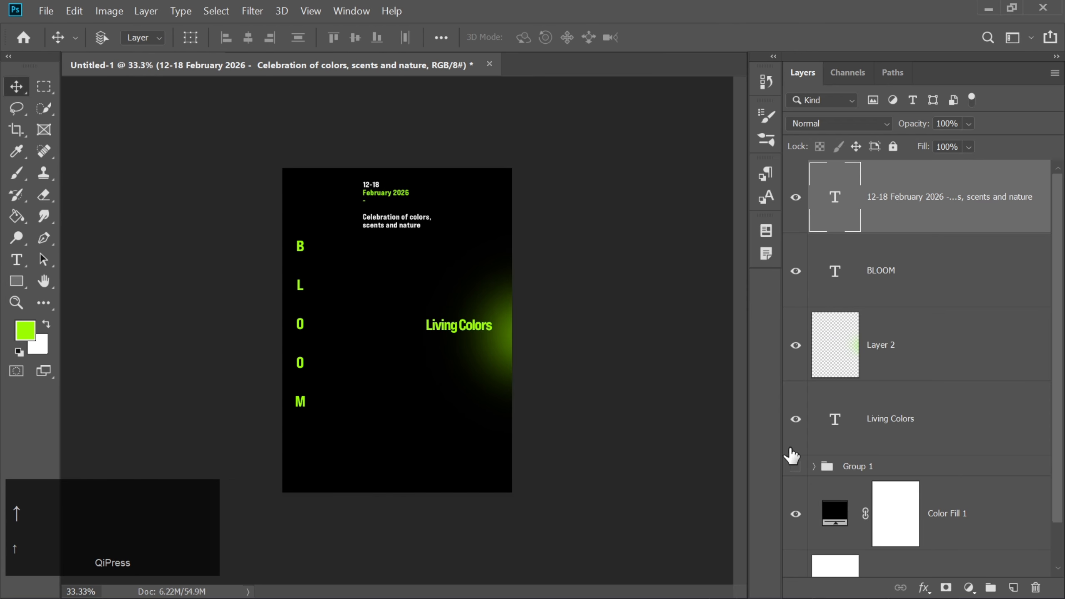
# Step: Show Group 1 and nudge the date text block further up and slightly left, clear of the flower-filled c
pyautogui.click(795, 466)
pyautogui.press('Up')
pyautogui.press('Up')
pyautogui.press('Up')
pyautogui.press('Up')
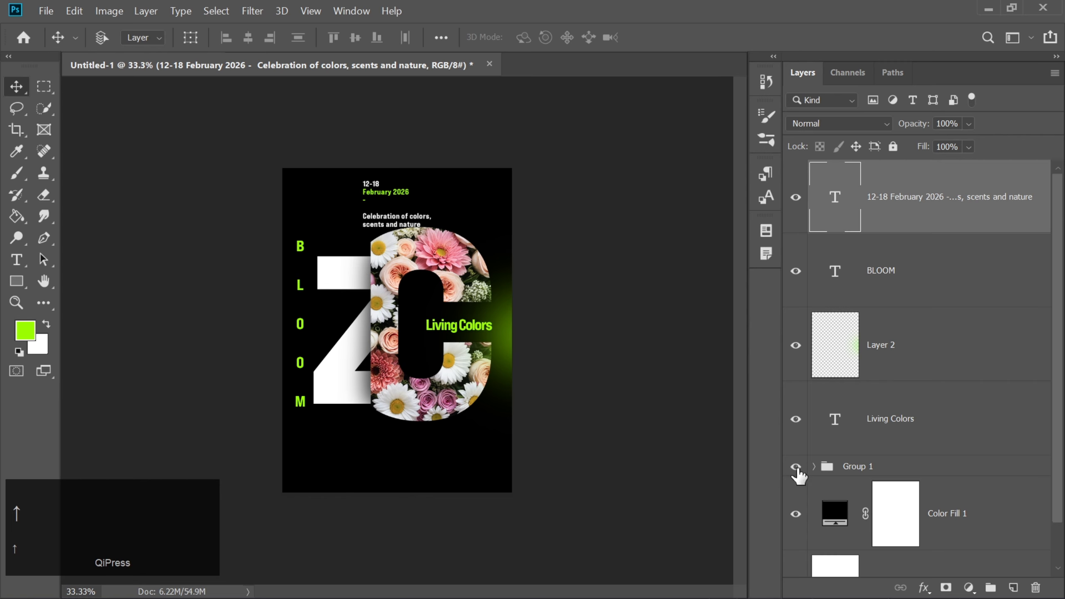
pyautogui.press('Right')
pyautogui.press('Right')
pyautogui.press('Right')
pyautogui.press('Right')
pyautogui.press('Right')
pyautogui.press('Right')
pyautogui.press('Right')
pyautogui.press('Right')
pyautogui.press('Right')
pyautogui.press('Right')
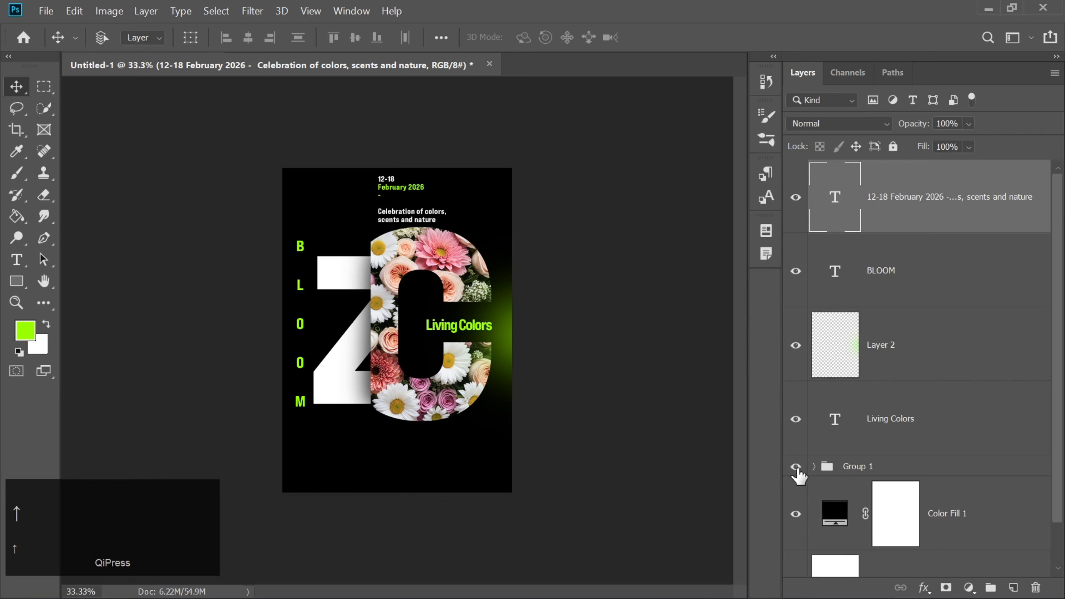
pyautogui.press('Up')
pyautogui.press('Up')
pyautogui.press('Up')
pyautogui.press('Up')
pyautogui.press('Up')
pyautogui.press('Left')
pyautogui.press('Left')
pyautogui.press('Left')
pyautogui.press('Left')
pyautogui.press('Left')
pyautogui.press('Left')
pyautogui.press('Left')
pyautogui.press('Left')
pyautogui.press('Left')
pyautogui.press('Left')
pyautogui.press('Left')
pyautogui.press('Left')
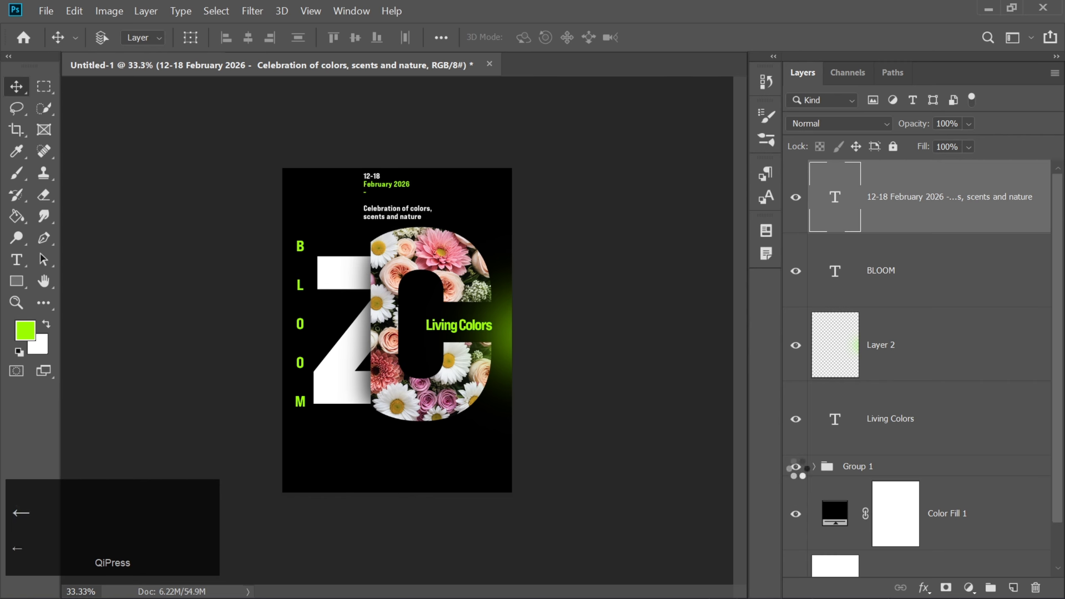
pyautogui.press('Down')
pyautogui.press('Down')
pyautogui.press('Left')
pyautogui.press('Left')
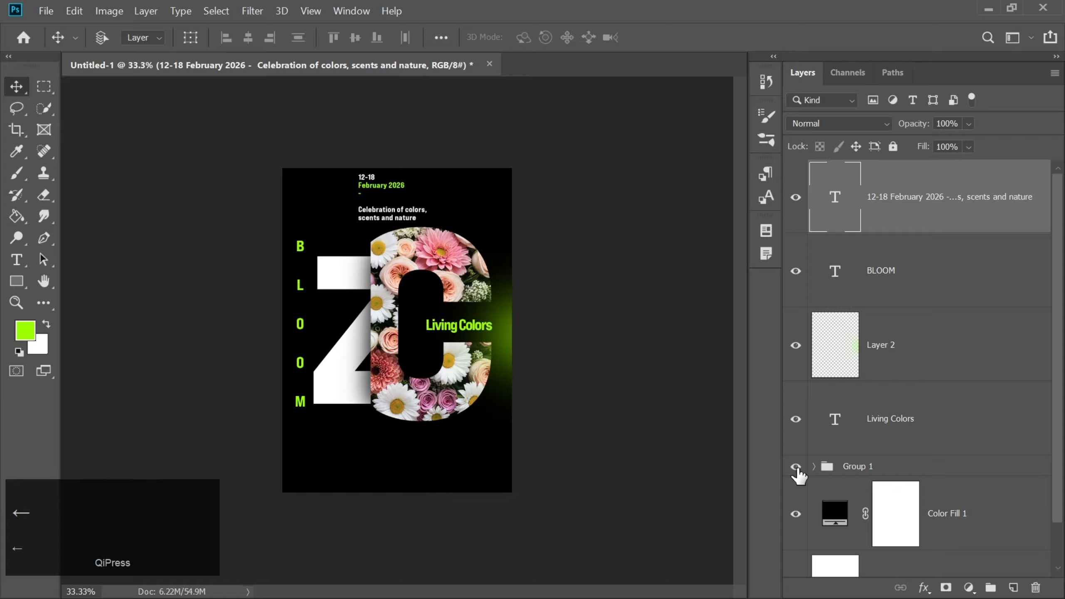